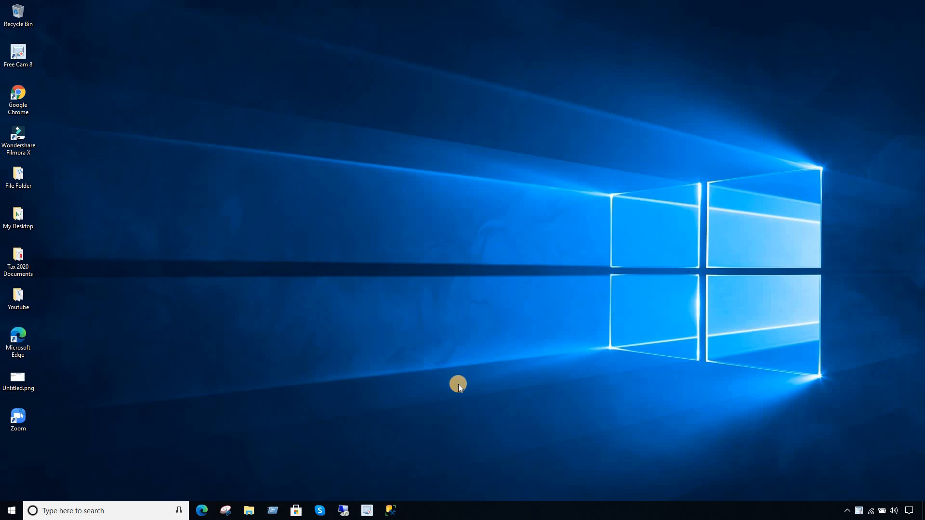
- Launch SQL Server Management Studio, connect to TECHBROTHERS\TBIT, and maximize the window
left_click(394, 510)
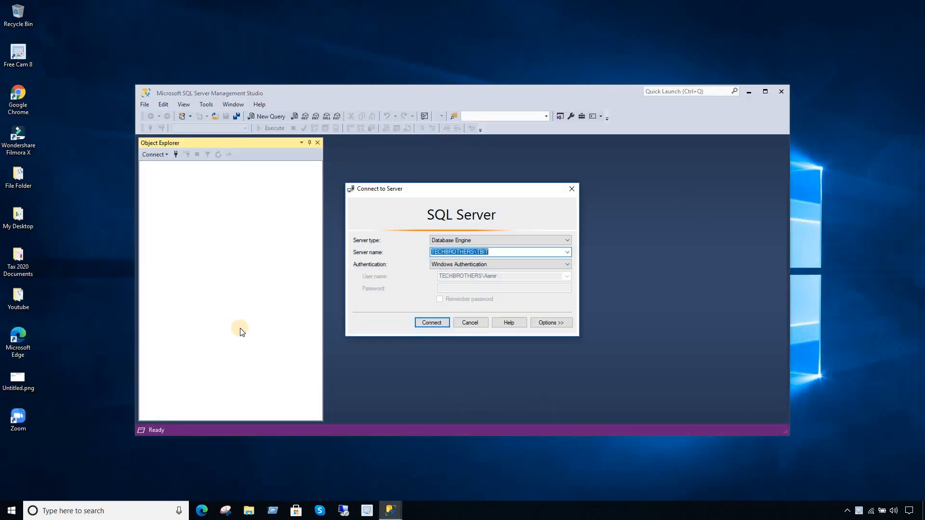
left_click(436, 322)
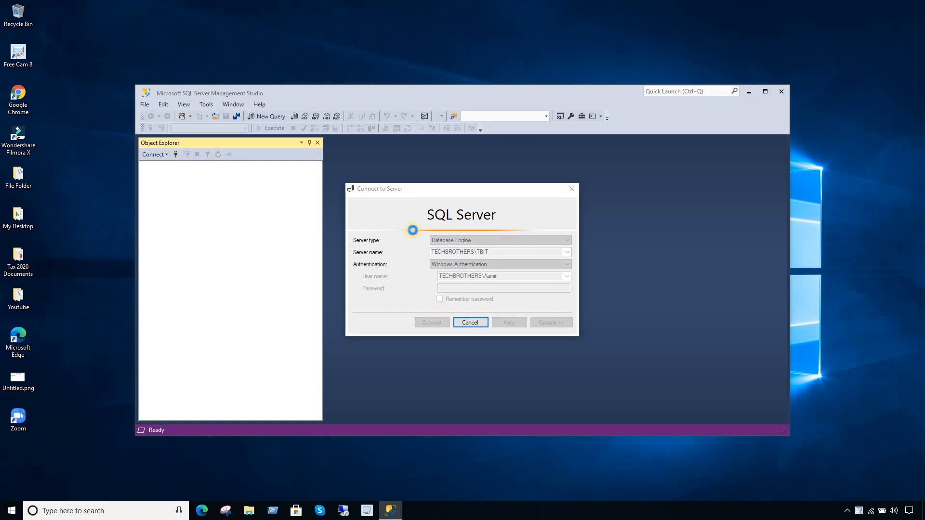
left_click(765, 92)
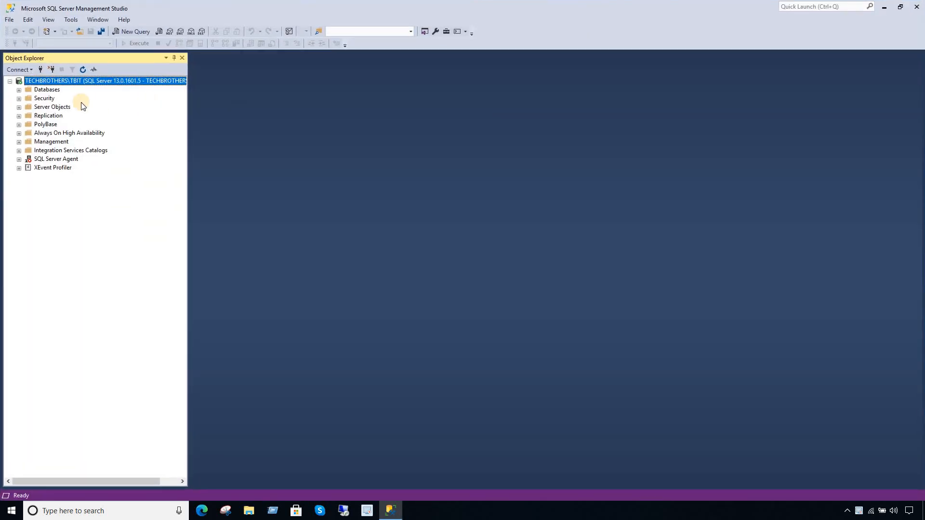
- Expand Databases > TechBrothersIT > Tables in Object Explorer
left_click(19, 90)
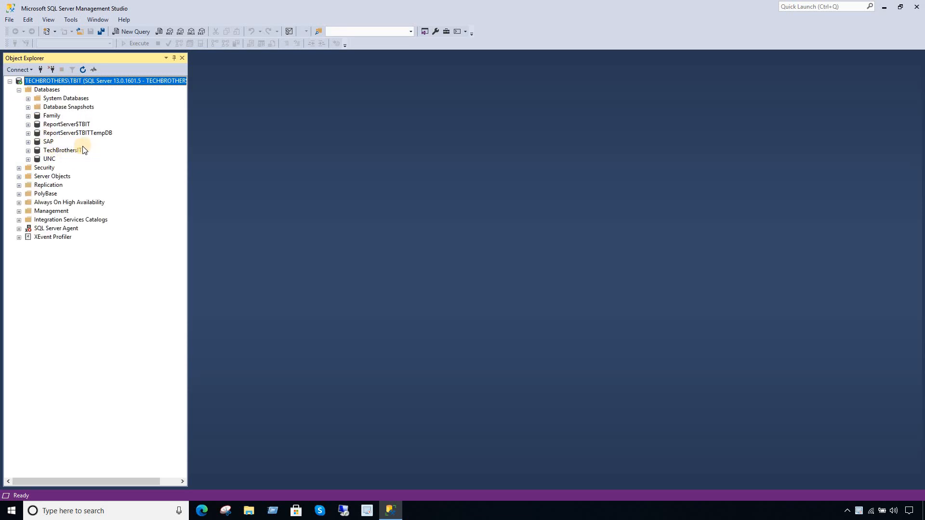
left_click(63, 151)
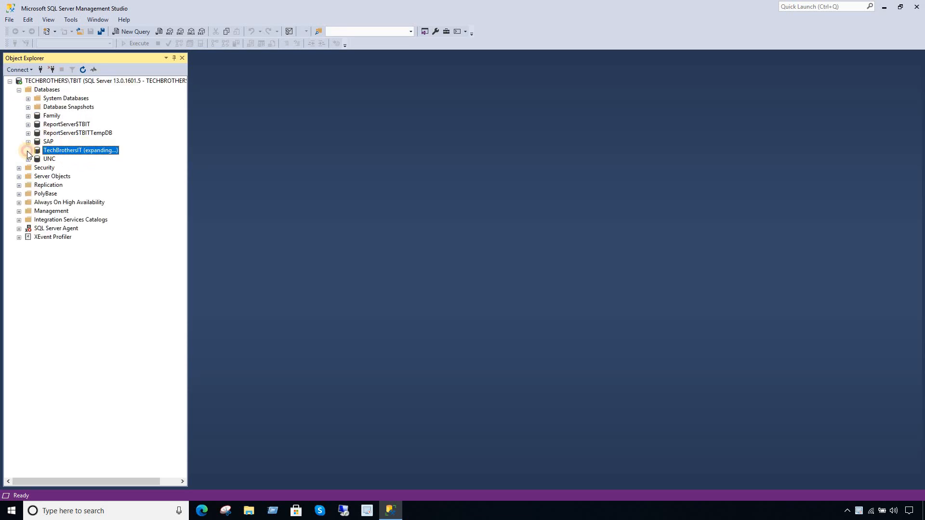
left_click(27, 150)
left_click(38, 168)
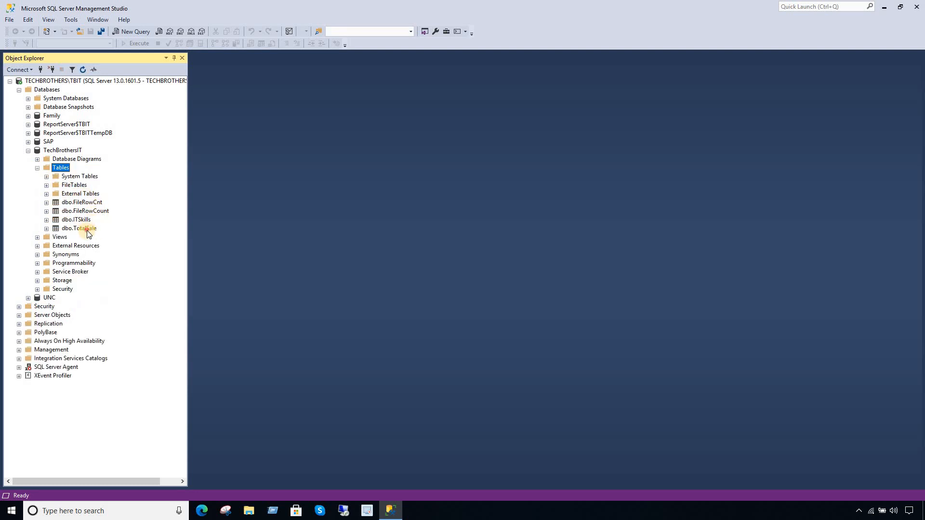
- Run Select Top 1000 Rows on dbo.TotalSale and highlight the [dbo].[TotalSale] reference
right_click(86, 229)
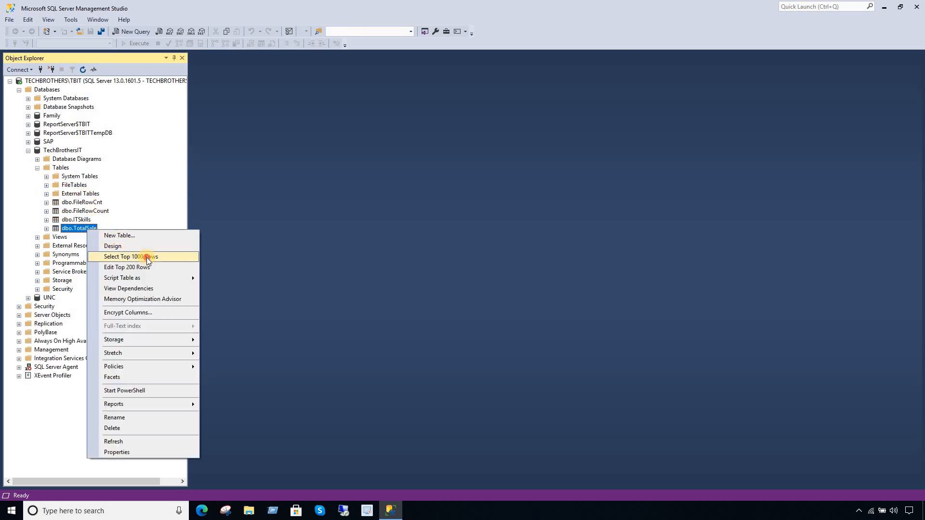
left_click(146, 257)
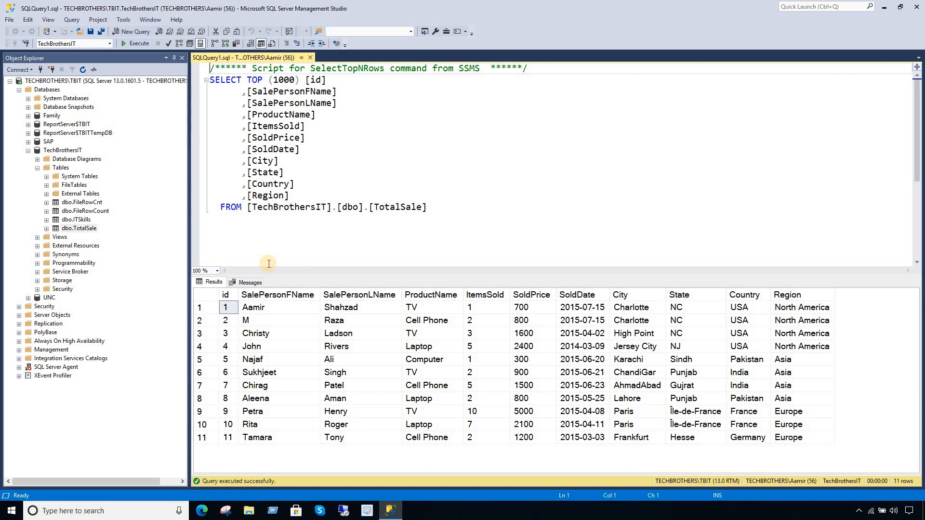
left_click(341, 180)
left_click_drag(427, 208, 340, 208)
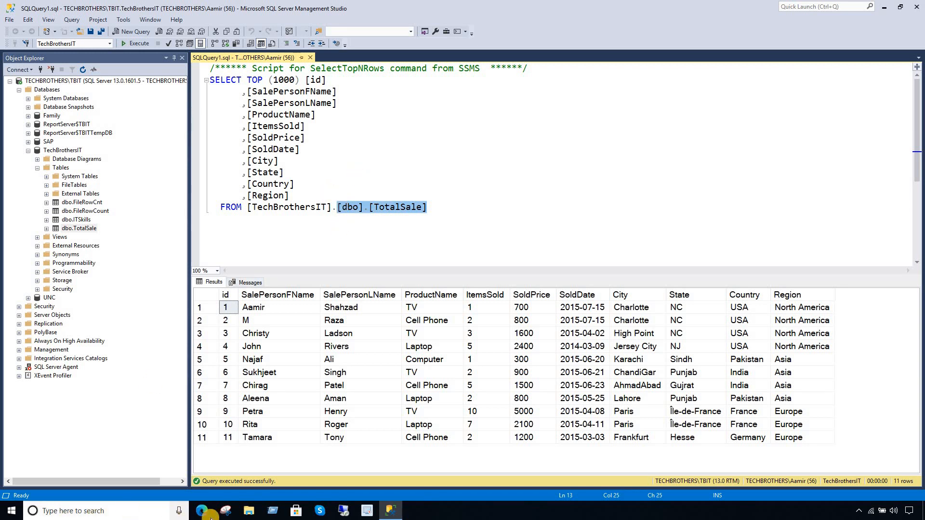
left_click(144, 515)
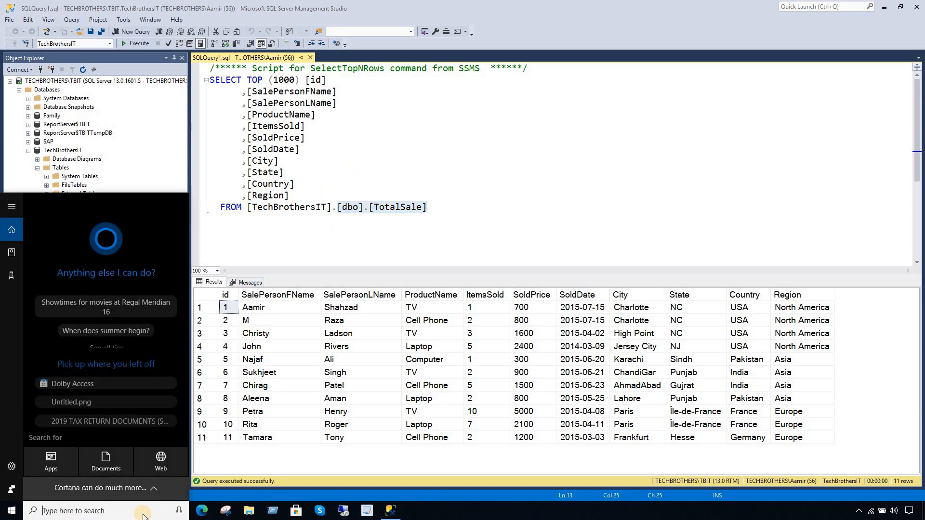
- Launch Visual Studio 2015 maximized and start File > New > Project
type("visu")
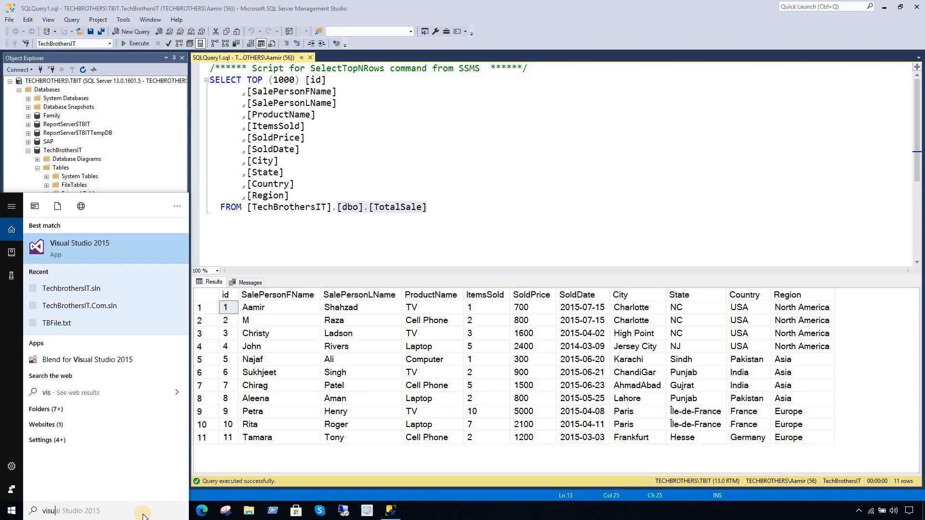
left_click(120, 253)
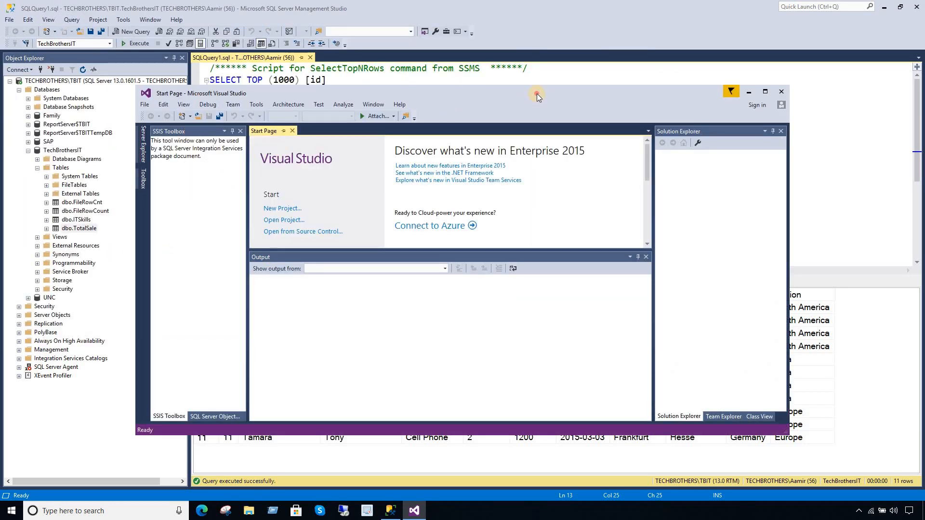
double_click(537, 93)
left_click(10, 20)
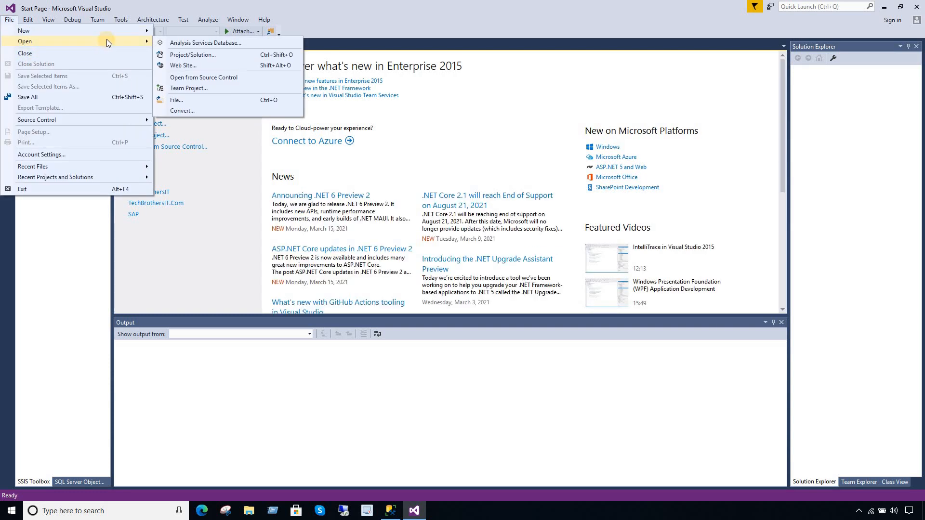
mouse_move(109, 31)
left_click(181, 32)
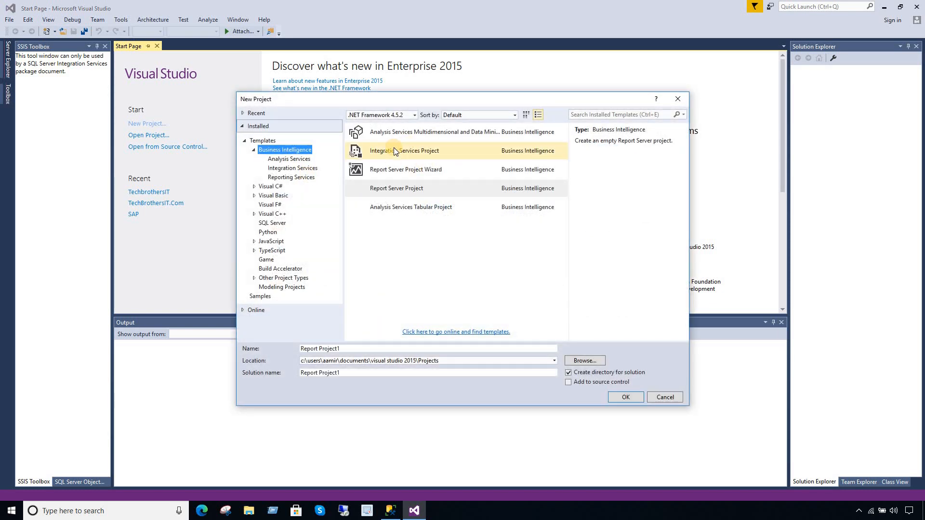
- Create a Report Server Project named TechbrothersIT_SSRS
left_click(414, 193)
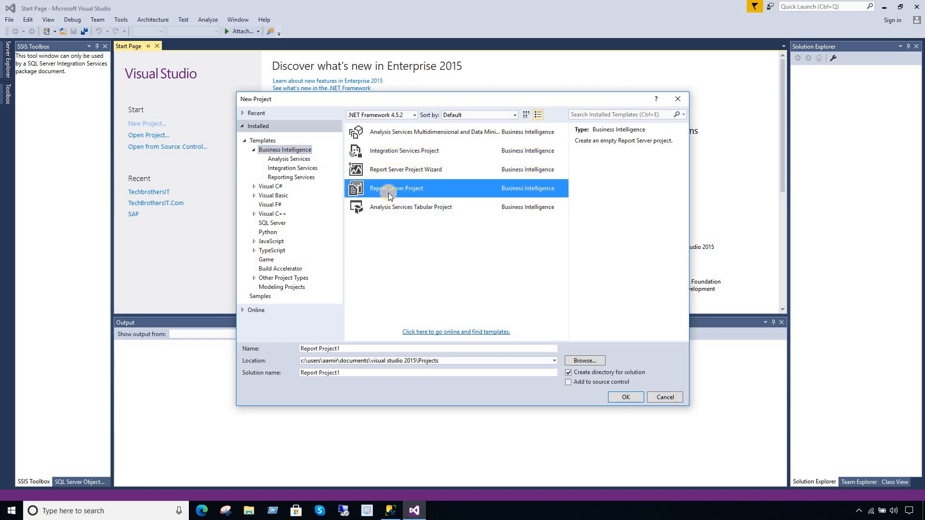
left_click(352, 349)
left_click_drag(352, 348, 250, 358)
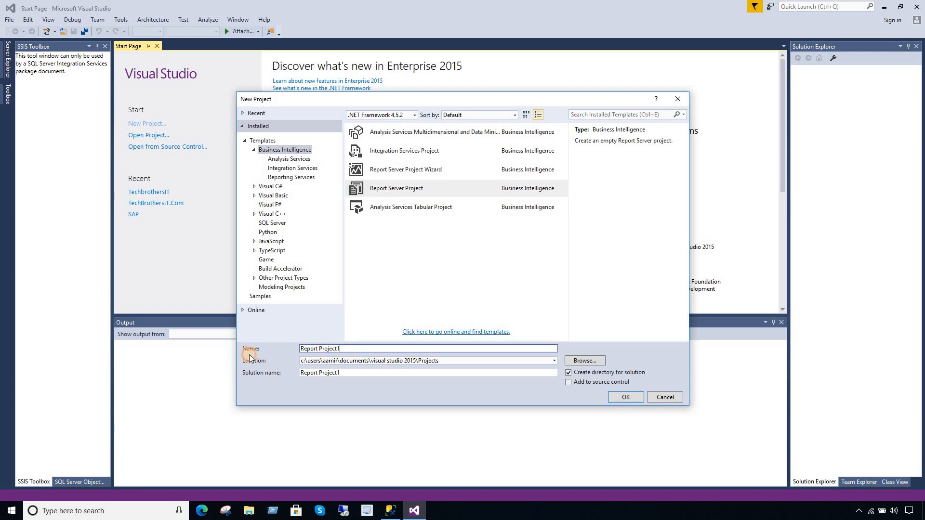
type("Techbrothers")
type("ITS")
type("_SSRS")
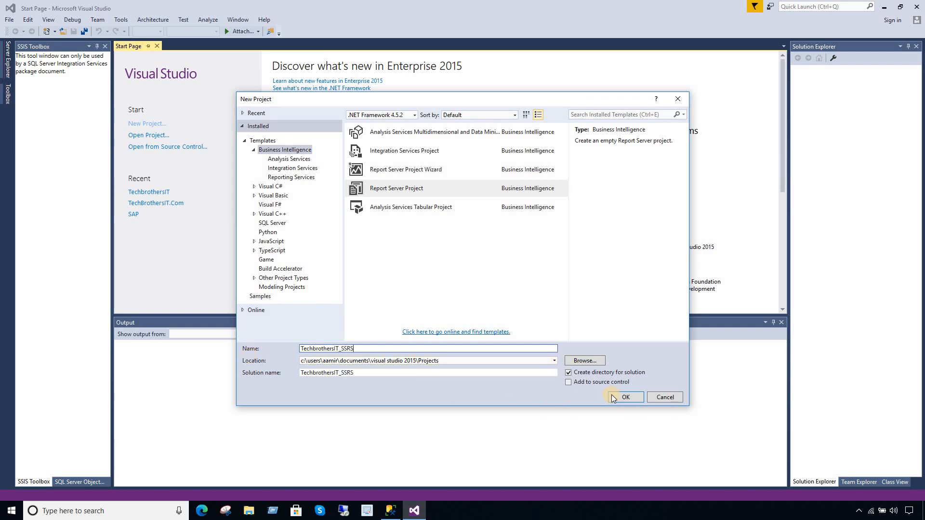
left_click(624, 397)
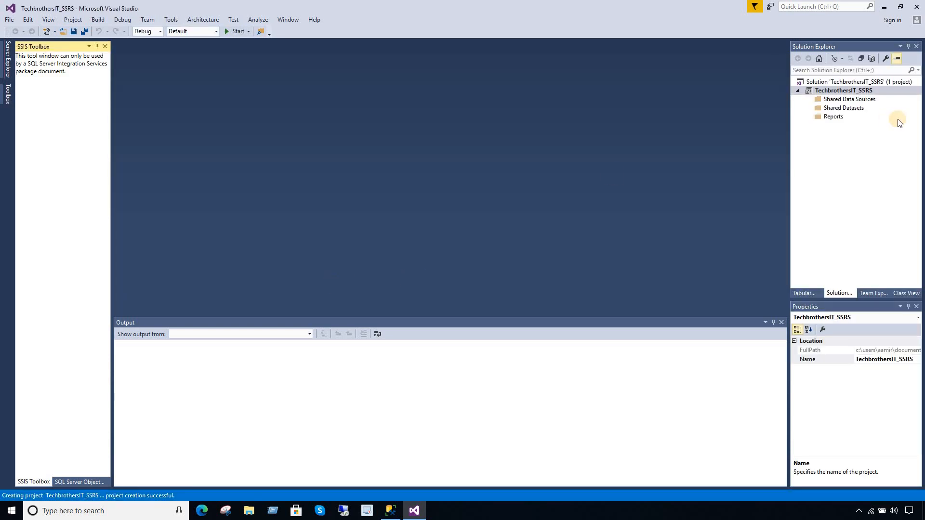
- Add a shared data source named DS_TechbrothersIT and bring up its Connection Properties
left_click(836, 101)
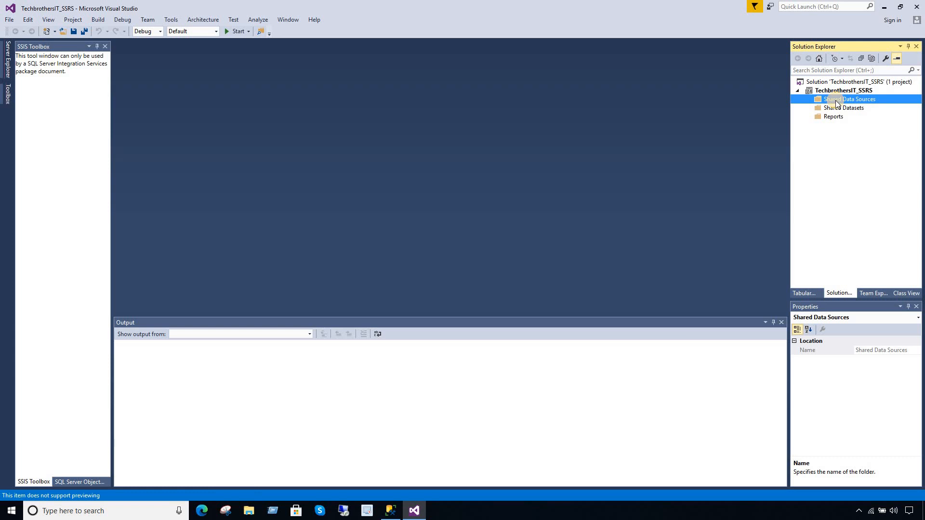
right_click(835, 100)
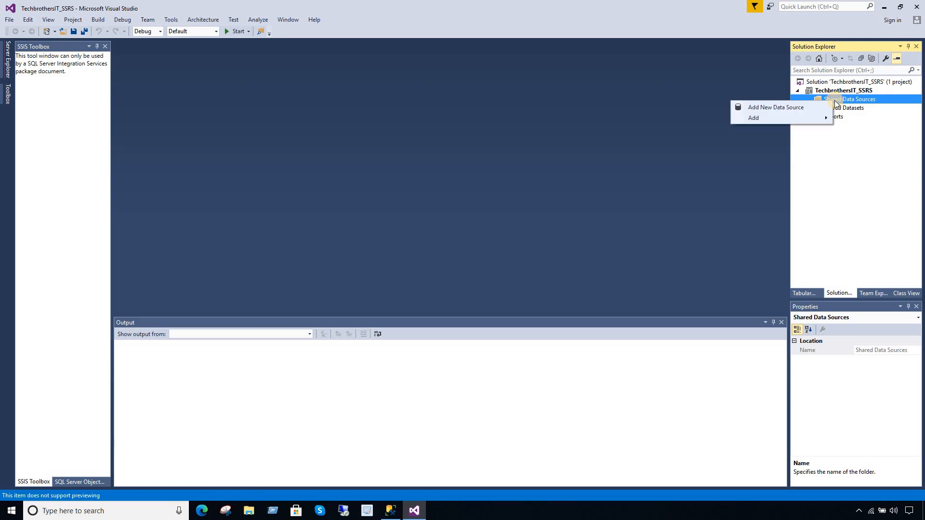
left_click(774, 109)
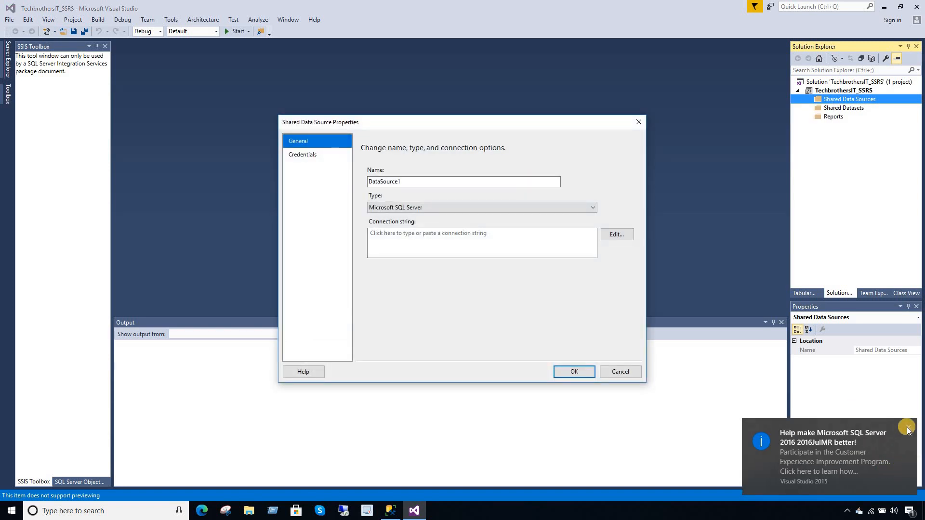
left_click(418, 181)
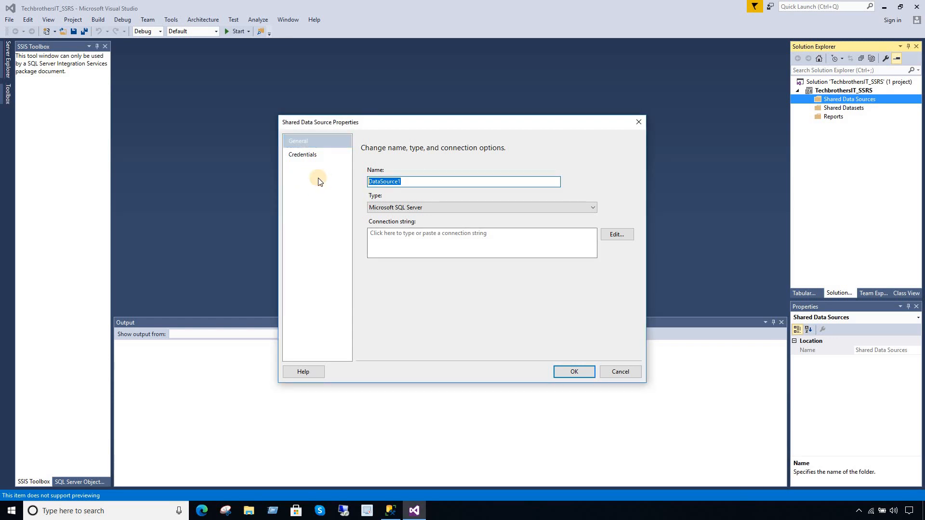
type("DS_TechbrothersIT")
left_click(617, 235)
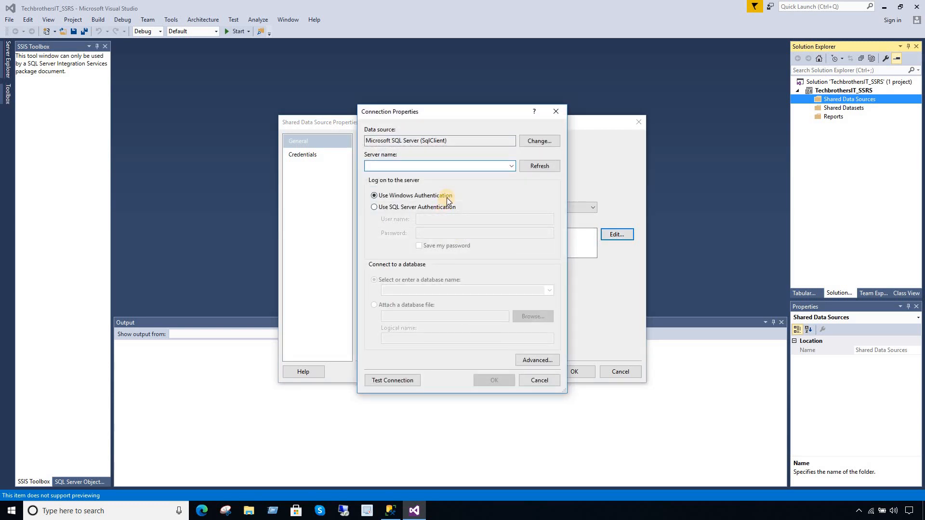
left_click(390, 511)
left_click(495, 212)
key("Return")
key("Return")
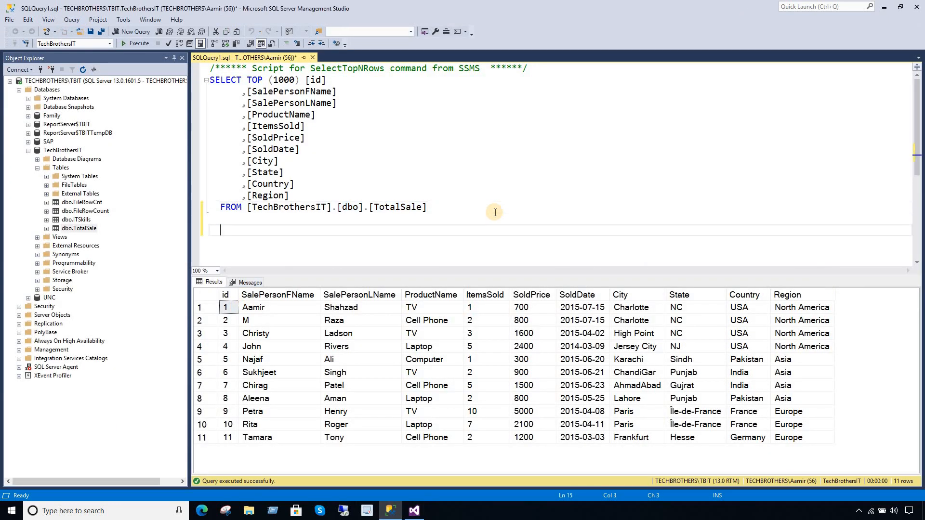
type("select @@server")
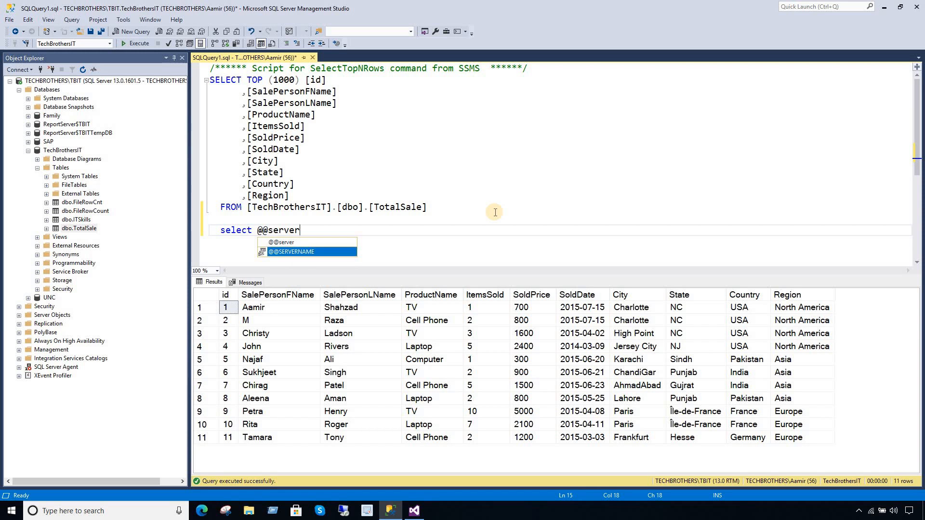
key("Tab")
left_click_drag(361, 227, 210, 231)
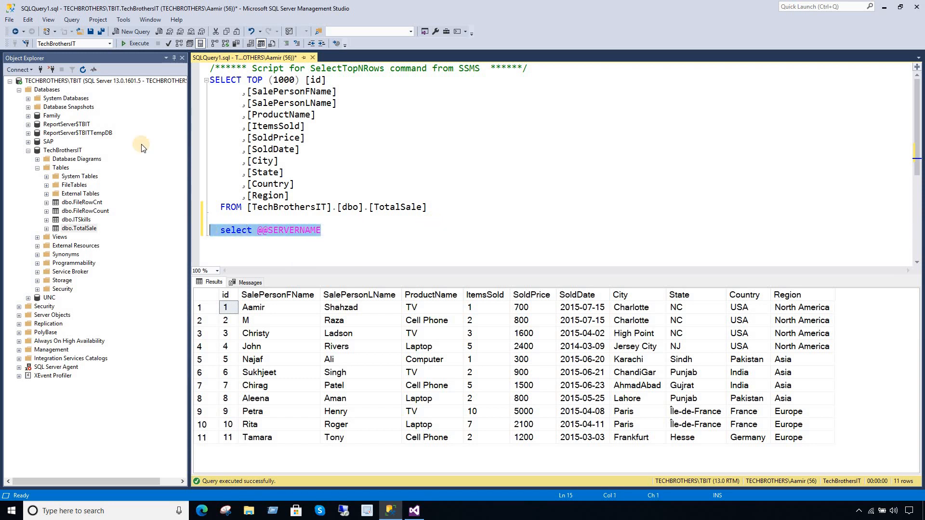
left_click(144, 43)
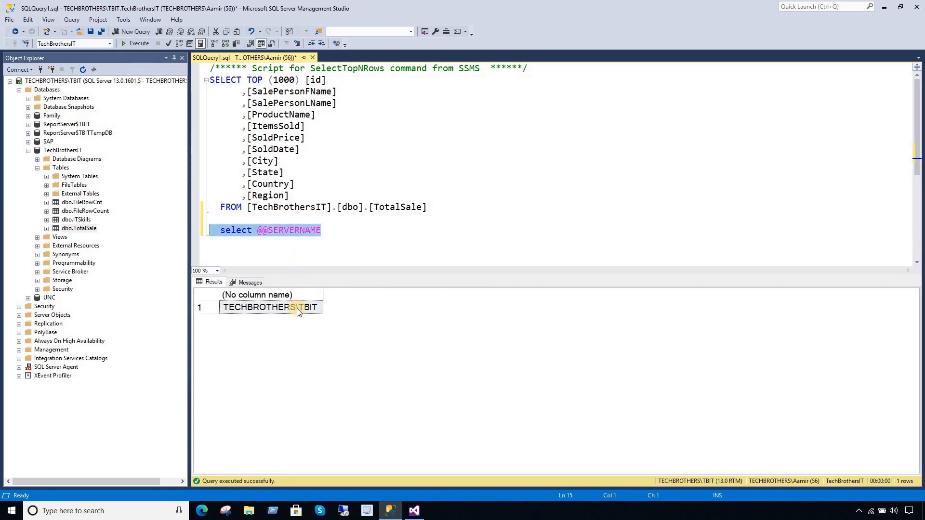
- Copy the returned TECHBROTHERS\TBIT server name and return to Visual Studio
left_click(299, 311)
right_click(302, 313)
left_click(319, 320)
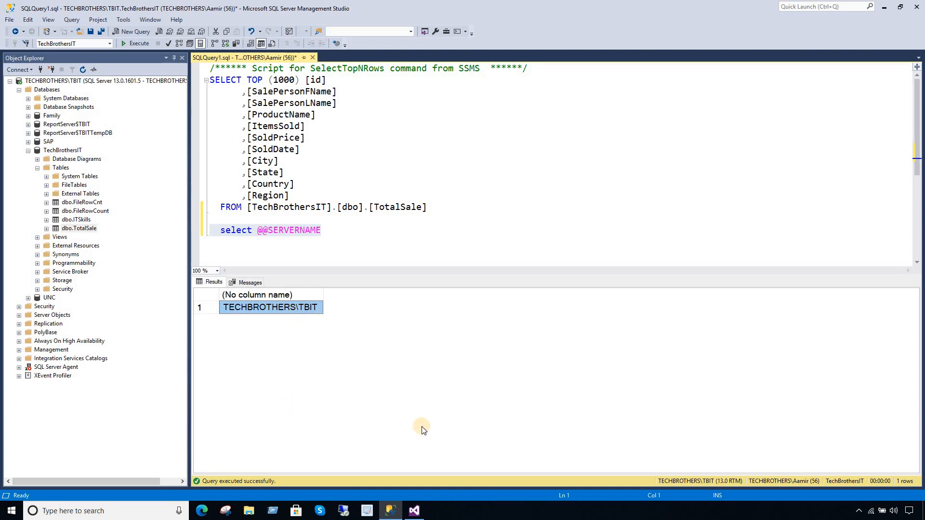
left_click(412, 512)
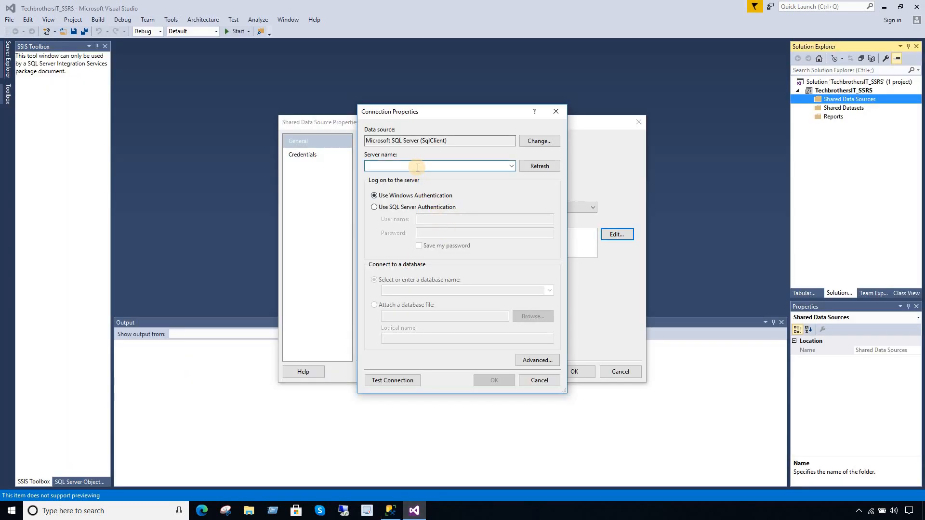
- Paste TECHBROTHERS\TBIT as the server, choose the TechBrothersIT database, and test the connection successfully
key("ctrl+v")
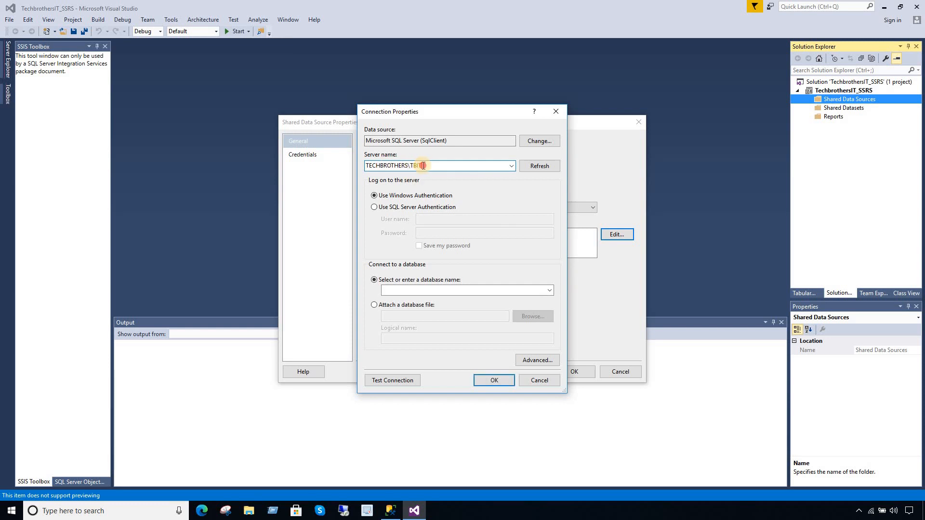
left_click_drag(423, 166, 343, 172)
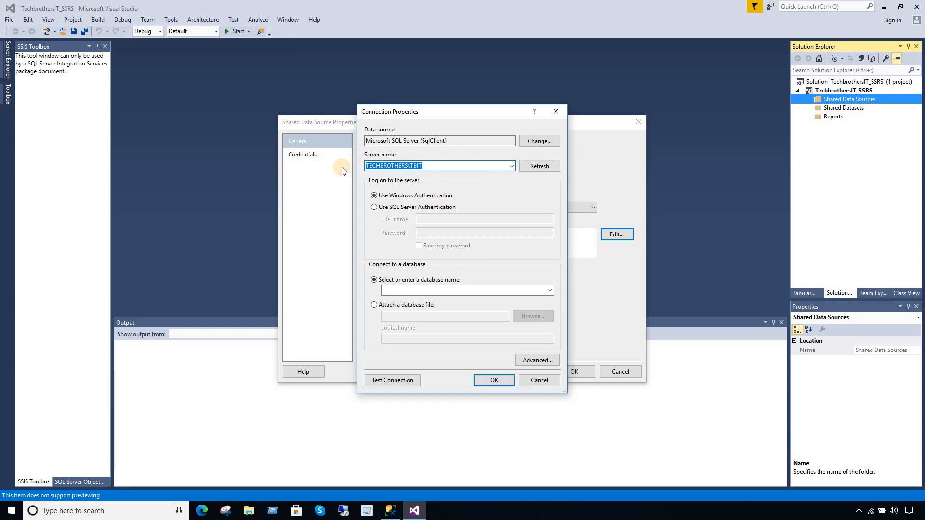
left_click(427, 291)
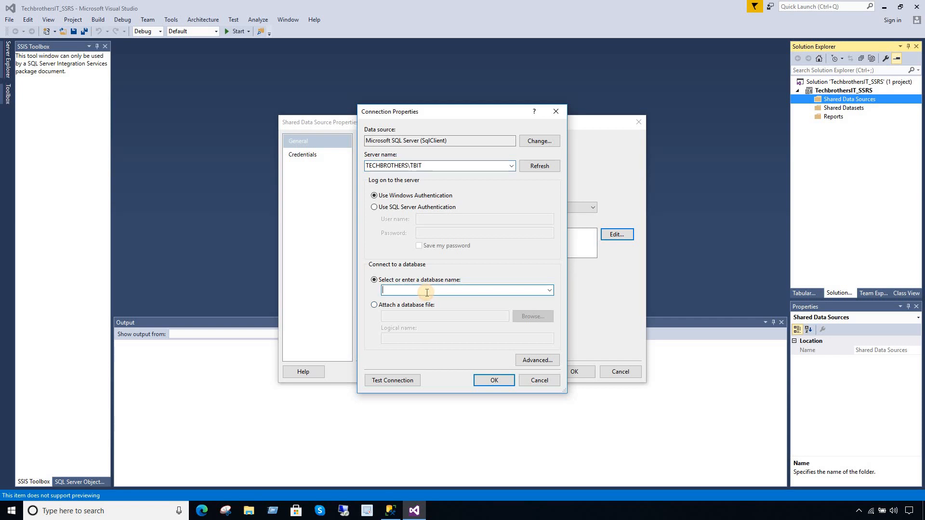
type("techBrothersIT")
left_click(409, 378)
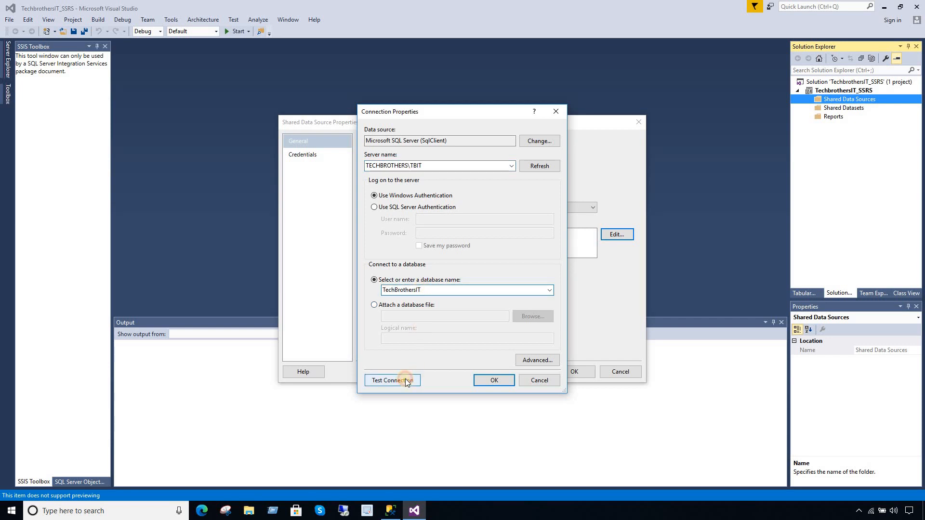
left_click(480, 289)
- Save DS_TechbrothersIT.rds and confirm it appears under Shared Data Sources
left_click(481, 380)
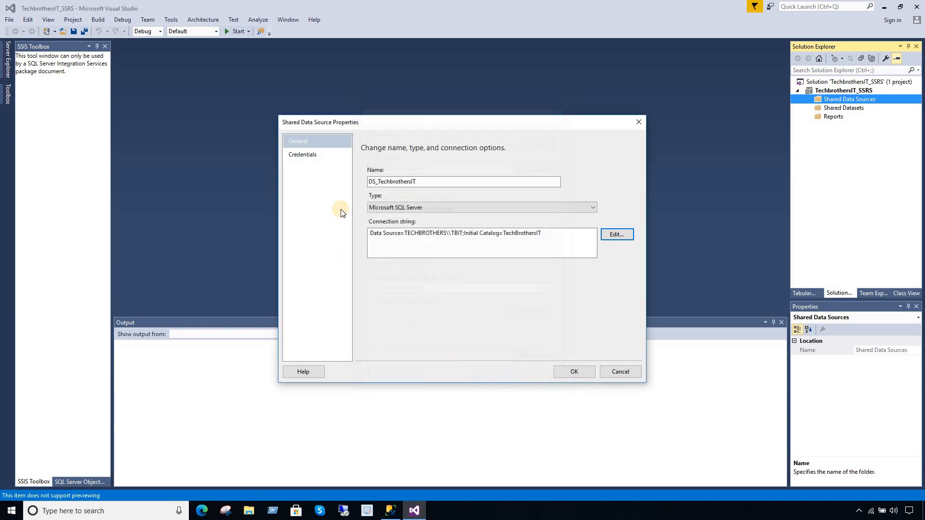
left_click(574, 372)
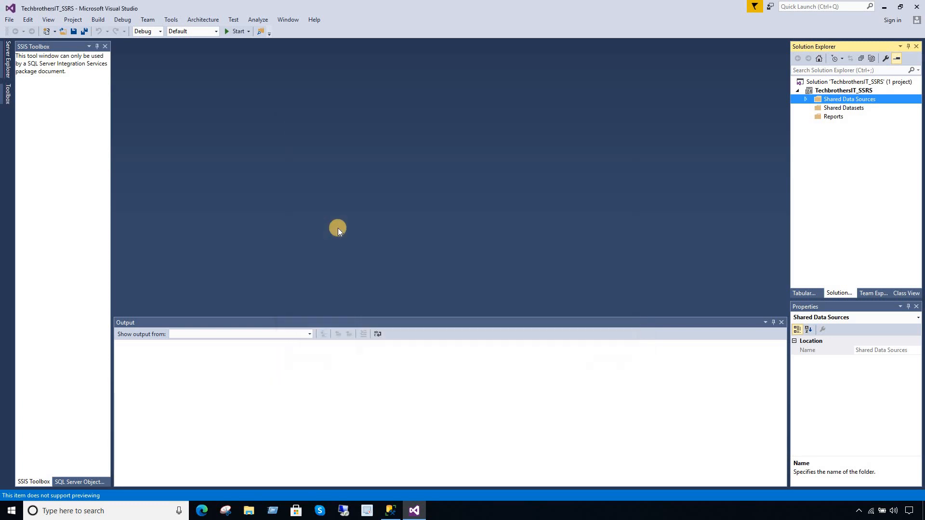
left_click(808, 99)
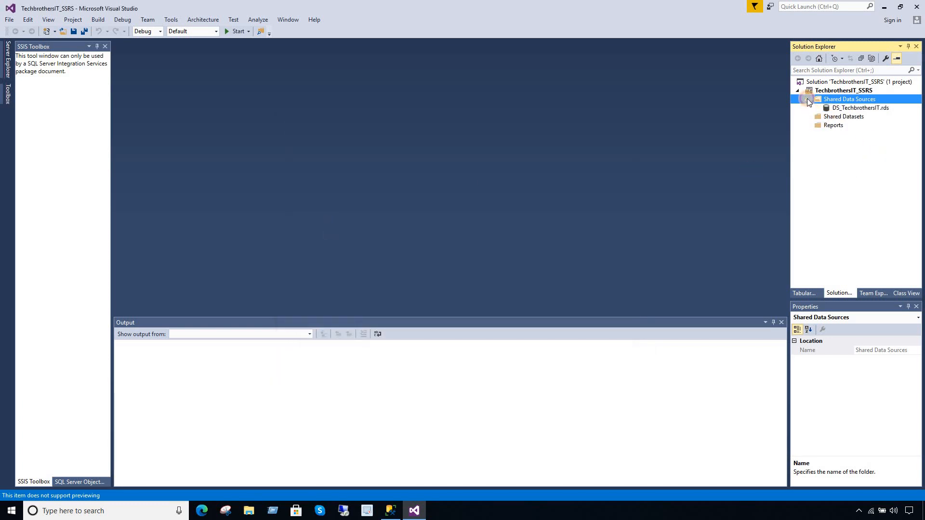
double_click(867, 108)
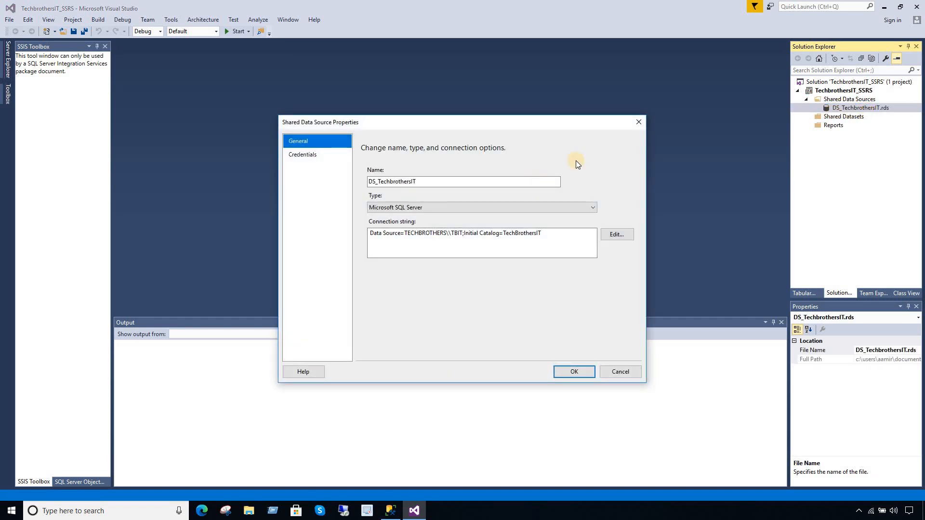
left_click(636, 125)
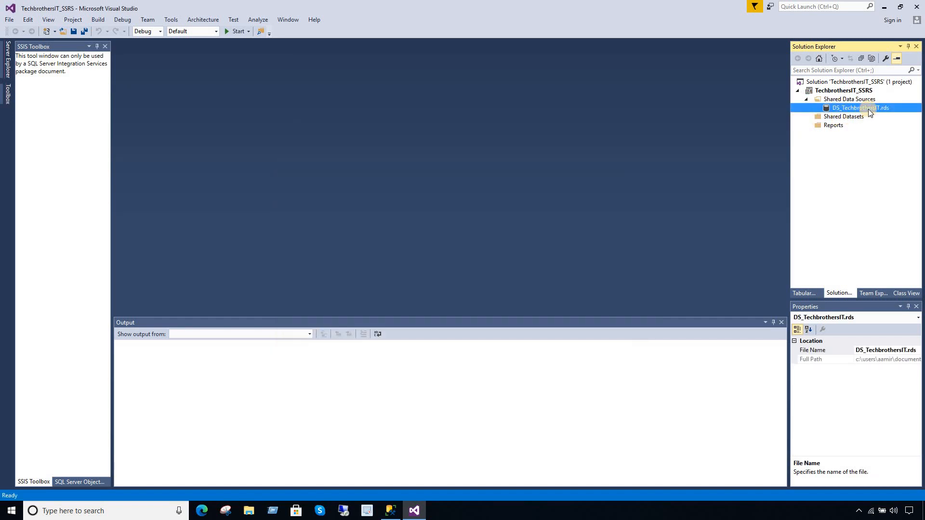
- Add a new Report item named SaleReport.rdl under the Reports folder
left_click(842, 119)
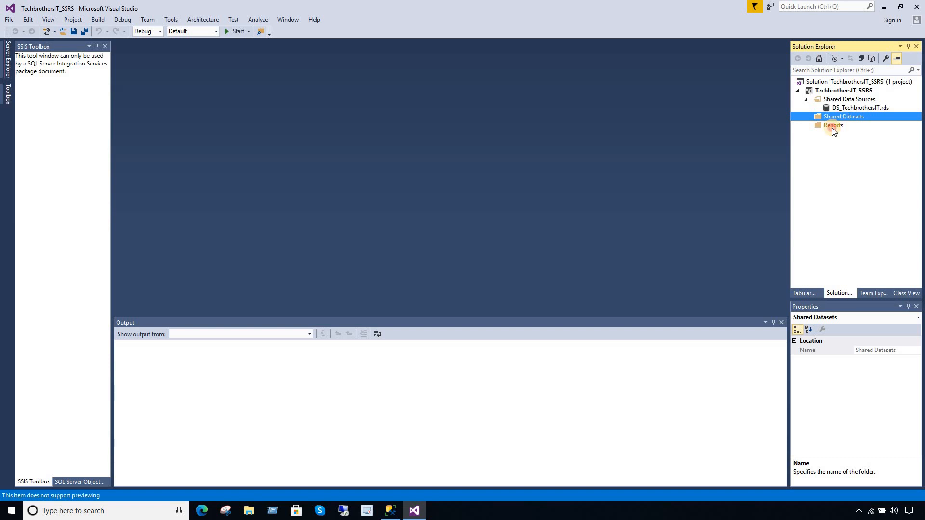
left_click(834, 126)
right_click(837, 127)
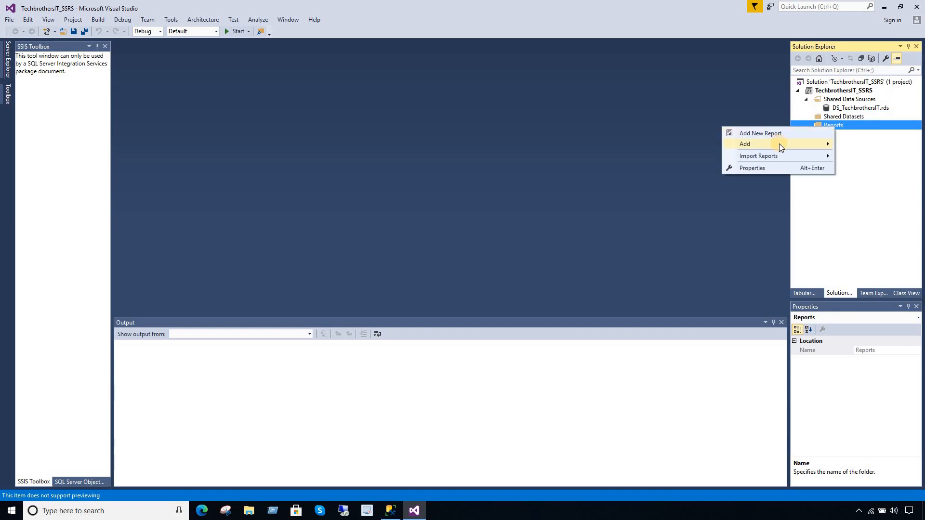
mouse_move(779, 144)
left_click(634, 144)
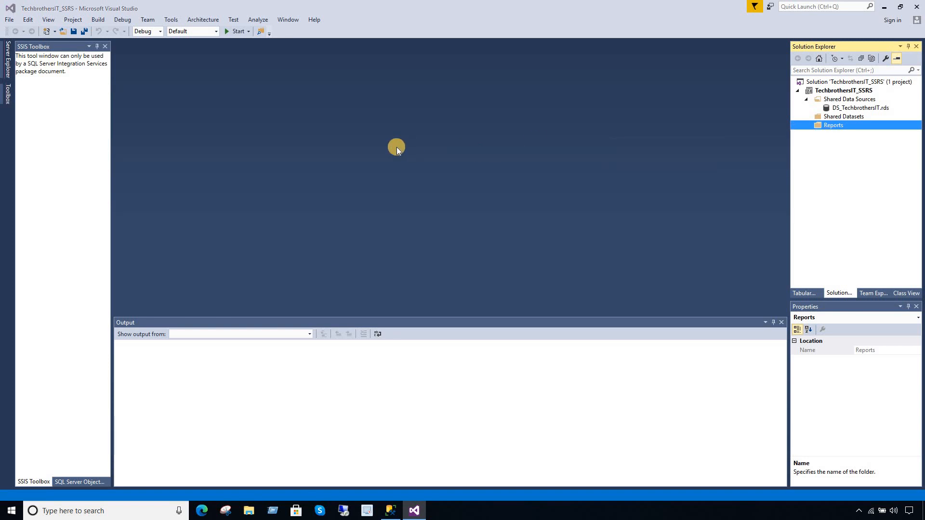
left_click(380, 152)
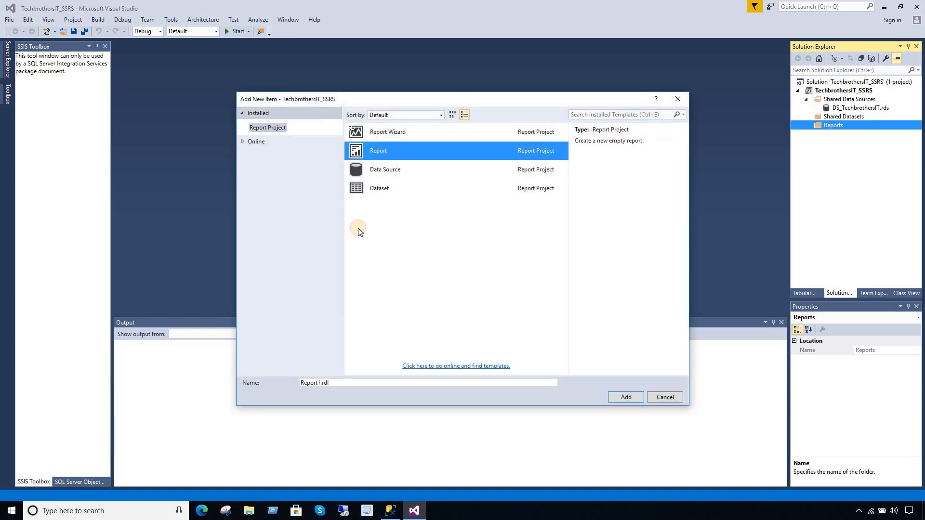
left_click(319, 383)
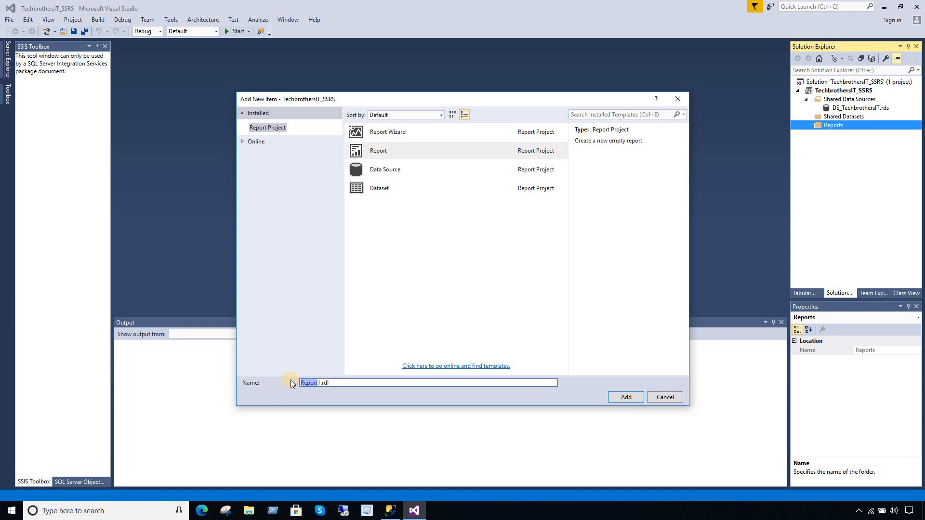
key("BackSpace")
type("SaleReport")
left_click(623, 394)
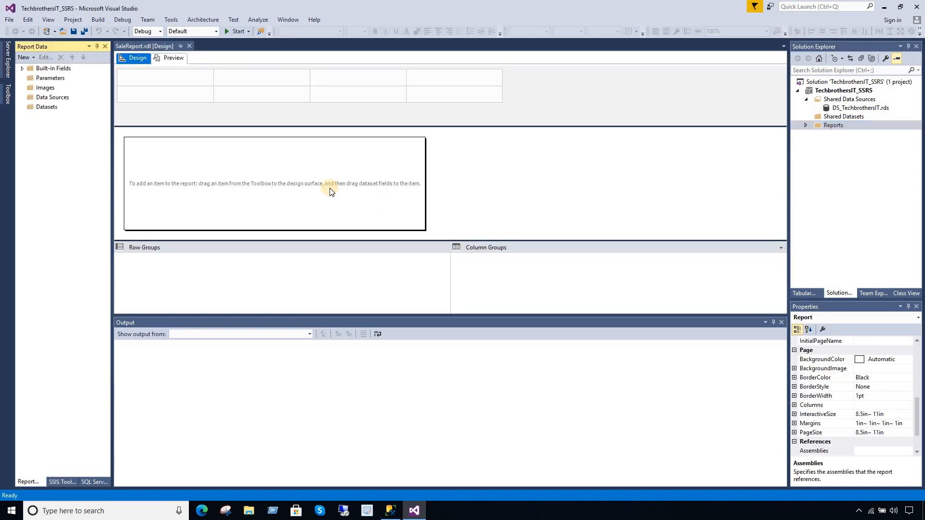
left_click(55, 99)
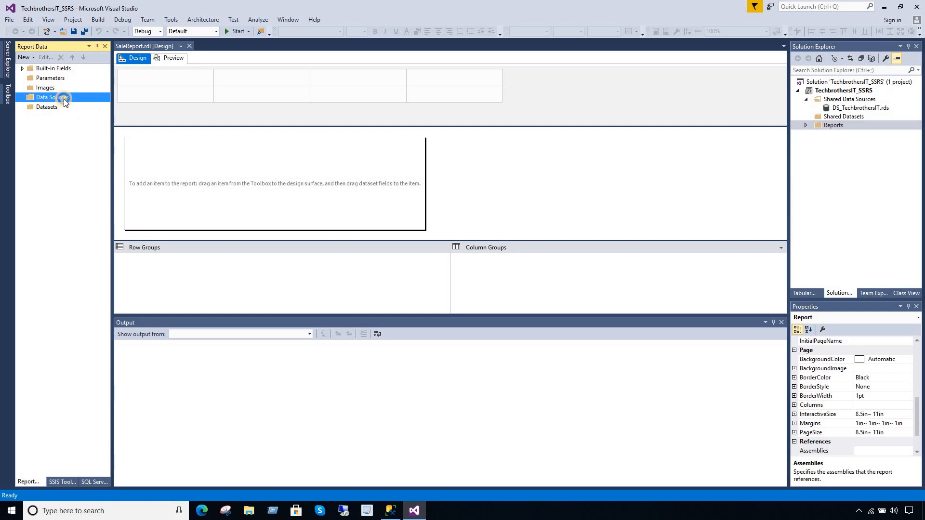
- Add a report data source that references the shared DS_TechbrothersIT source
right_click(64, 99)
left_click(91, 105)
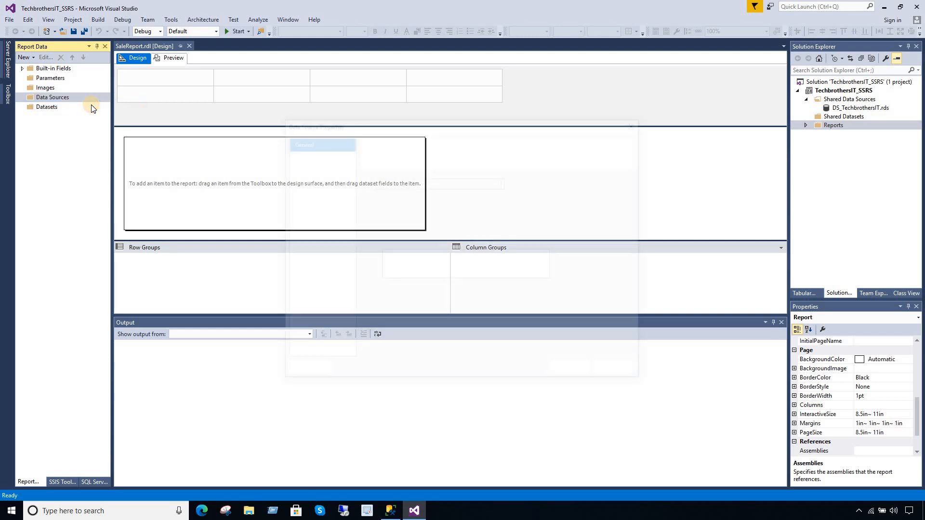
left_click(403, 292)
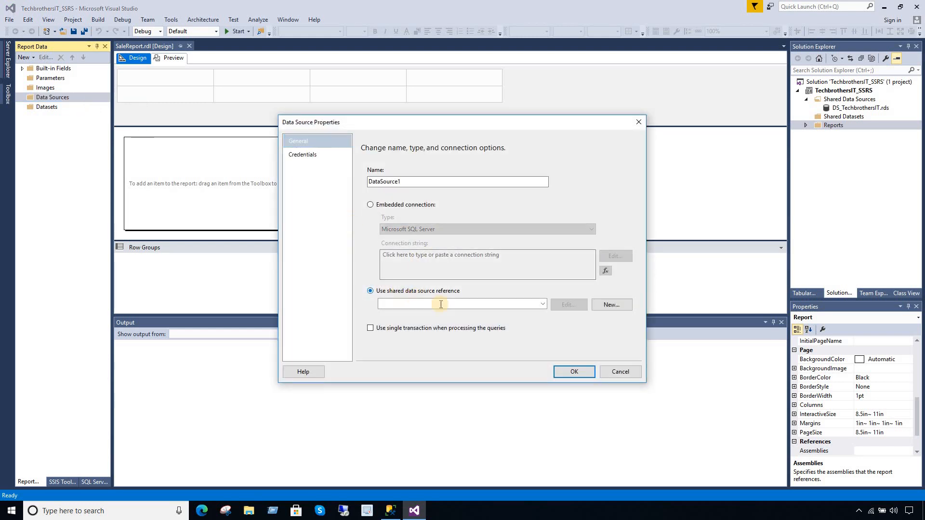
left_click(542, 303)
left_click(449, 313)
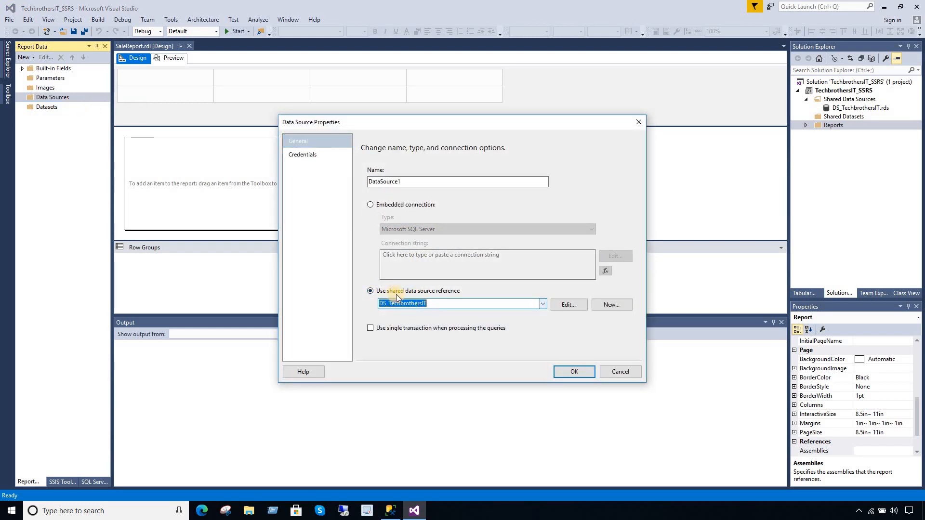
left_click(562, 370)
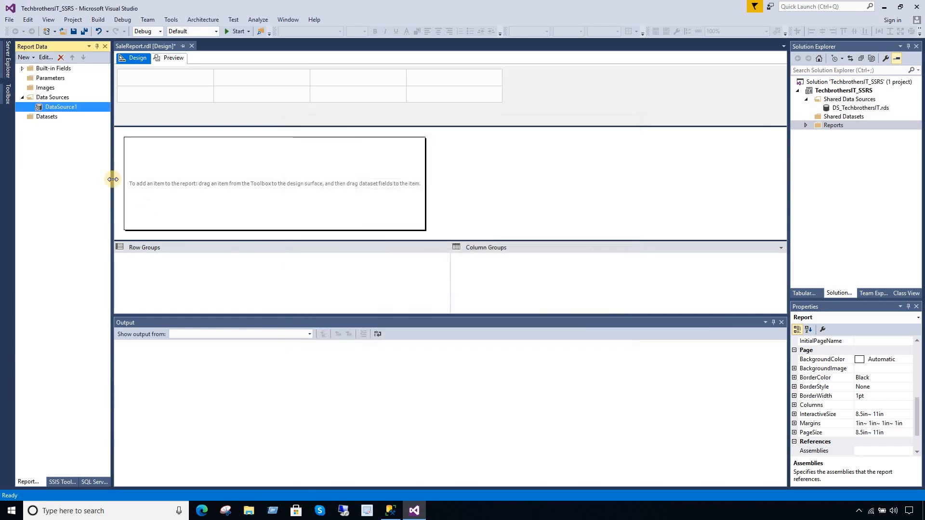
- Rename the report data source DataSource1 to DS_TechbrotherIT
right_click(60, 108)
double_click(53, 108)
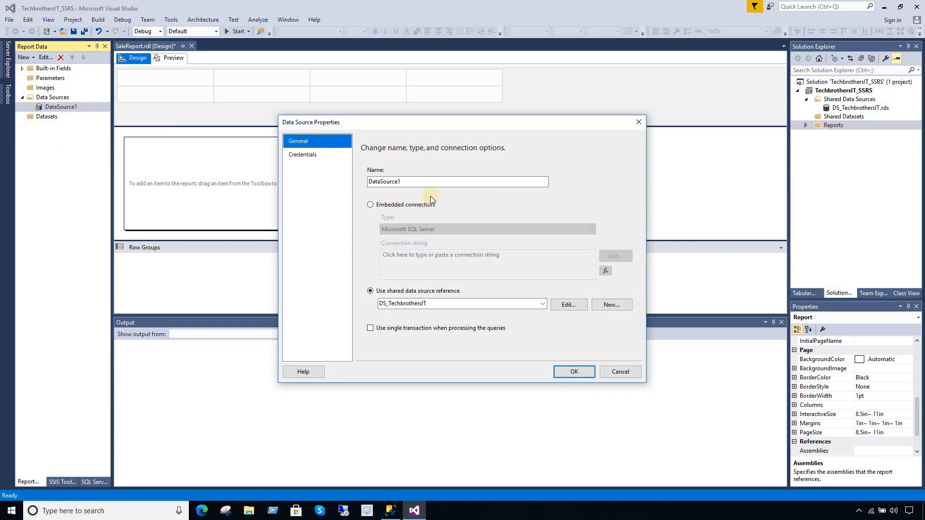
left_click_drag(422, 183, 305, 181)
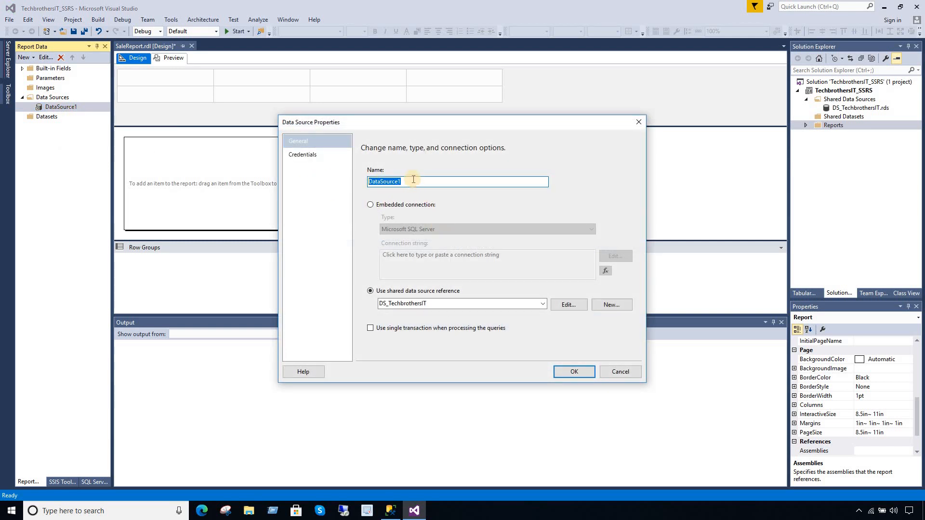
type("DS_TechbrotherIT")
left_click(563, 372)
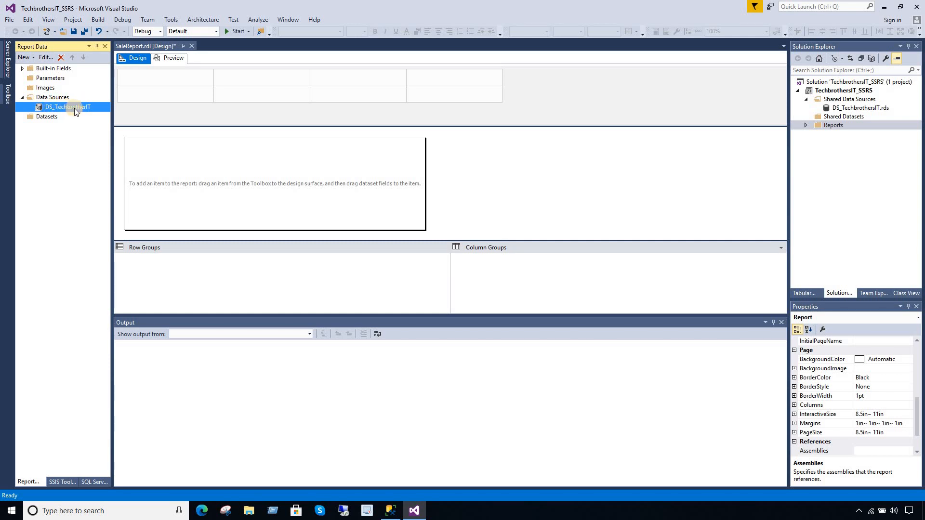
left_click(57, 117)
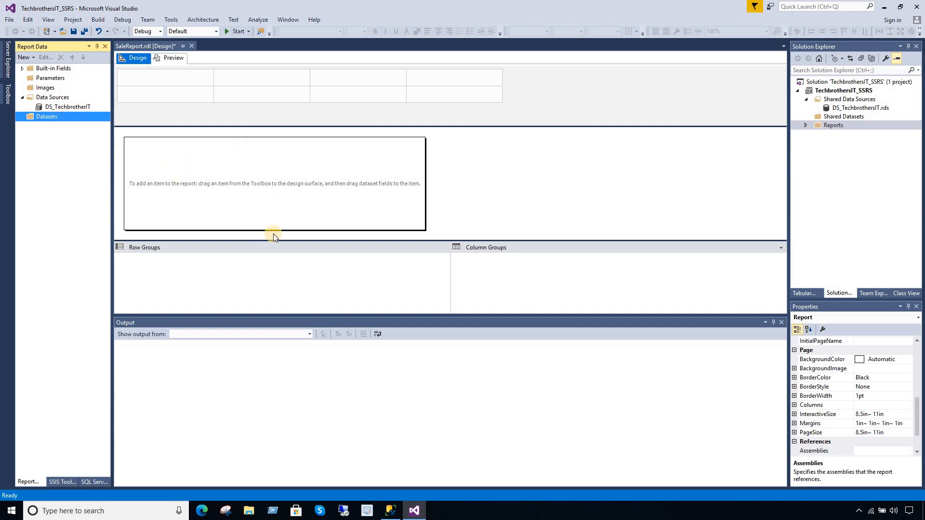
- Add embedded dataset DataSet1 on DS_TechbrotherIT, then go to Management Studio for its query
right_click(62, 119)
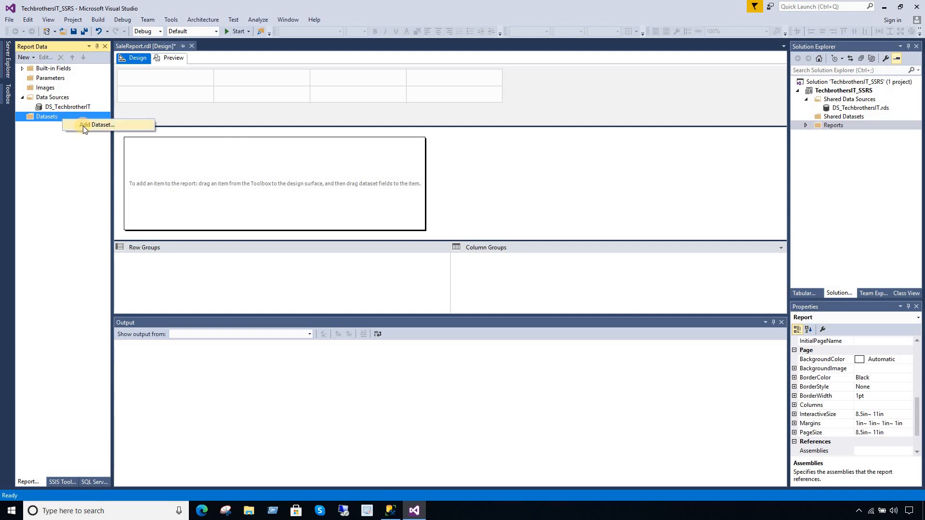
left_click(83, 125)
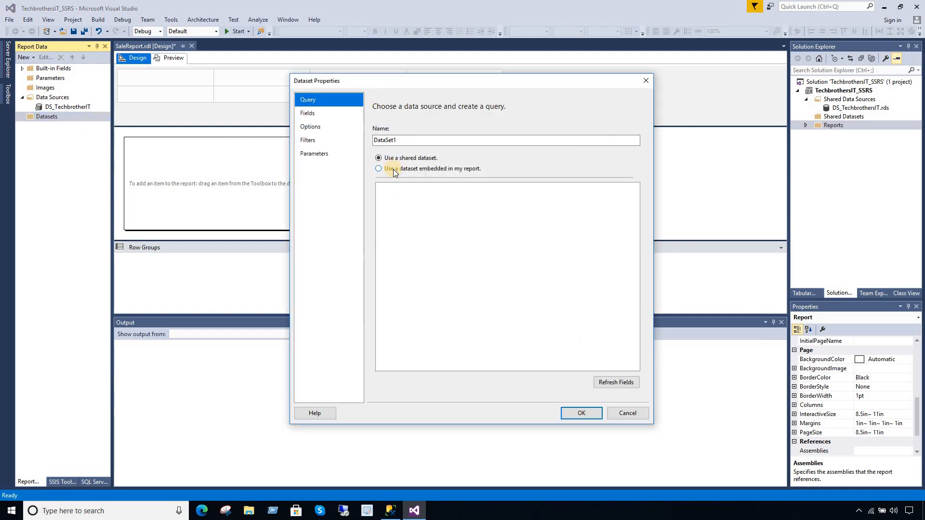
left_click(393, 169)
left_click(402, 200)
left_click(406, 210)
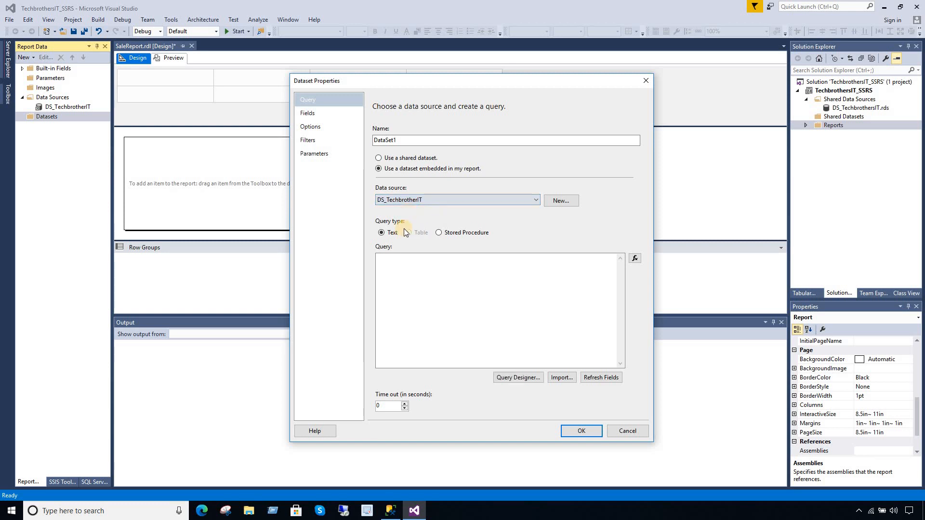
left_click(430, 281)
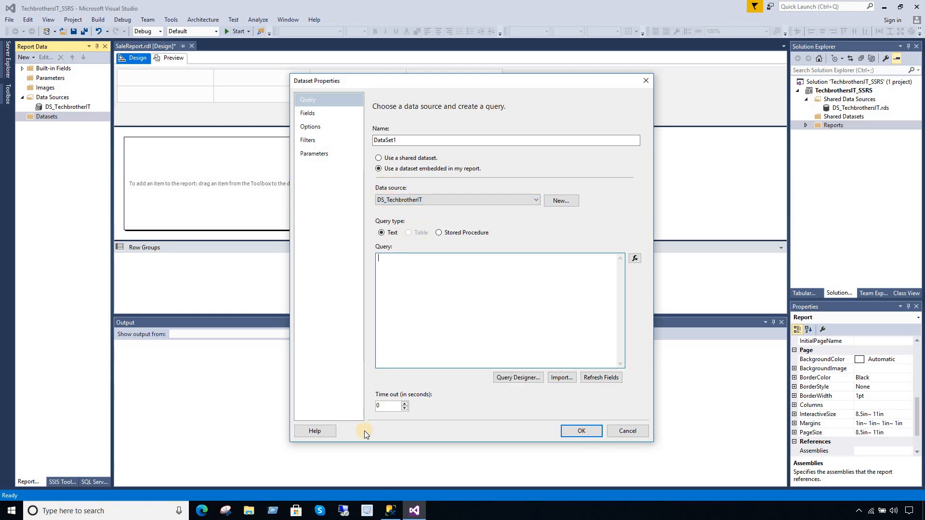
left_click(387, 507)
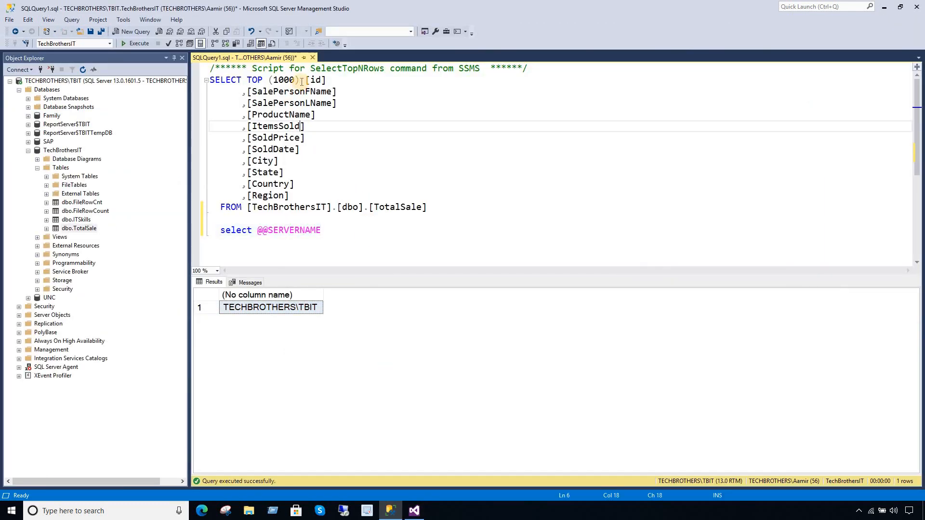
- Remove 'TOP (1000) [id]' and the stray comma from the TotalSale query
left_click_drag(327, 80, 248, 80)
key("Delete")
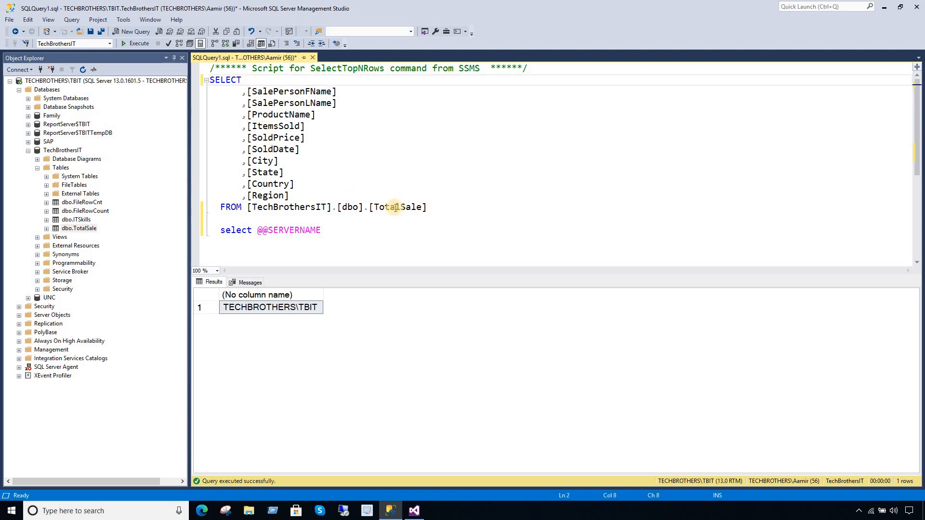
left_click_drag(434, 209, 268, 114)
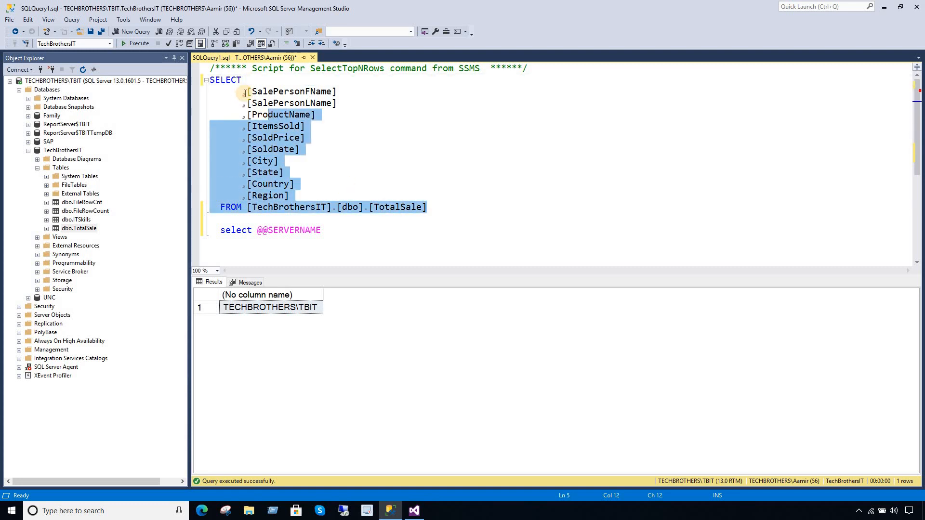
left_click(246, 92)
key("BackSpace")
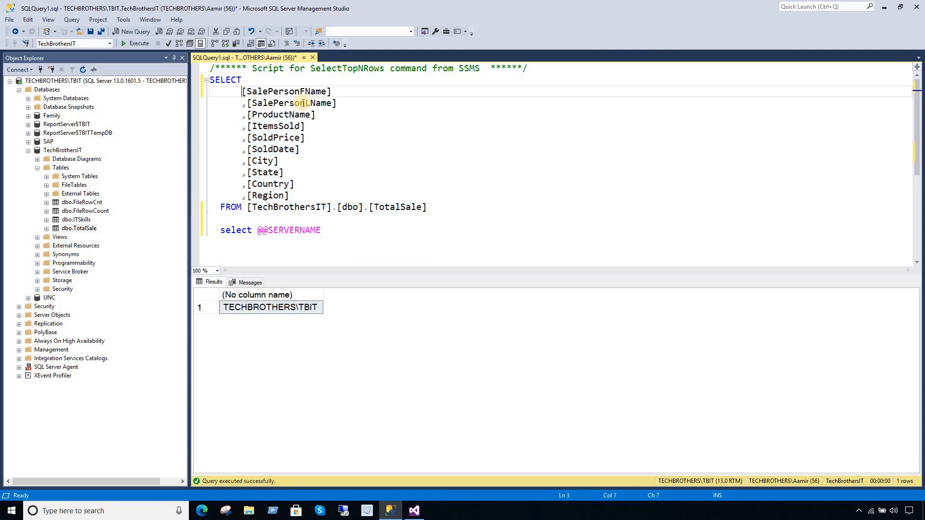
- Copy the trimmed SELECT query and bring it to Visual Studio's dataset Query box
left_click_drag(427, 207, 211, 80)
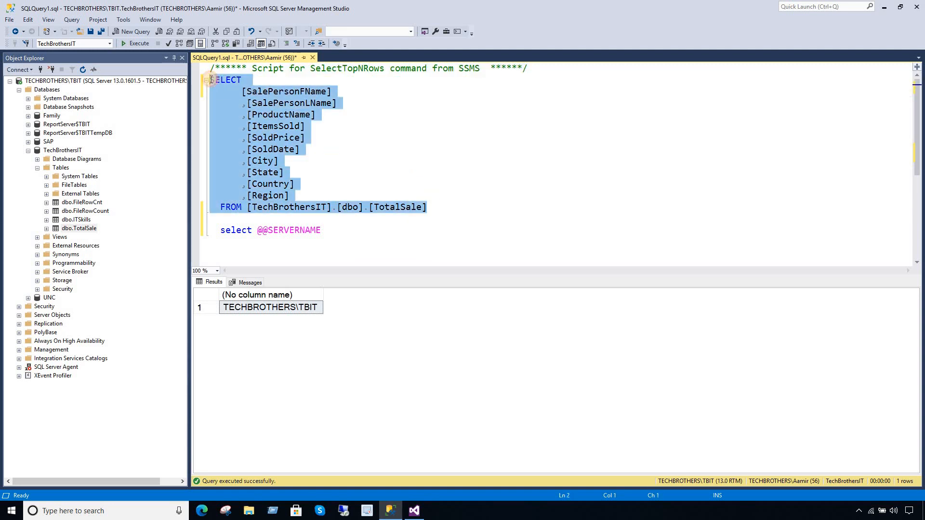
right_click(235, 106)
left_click(236, 103)
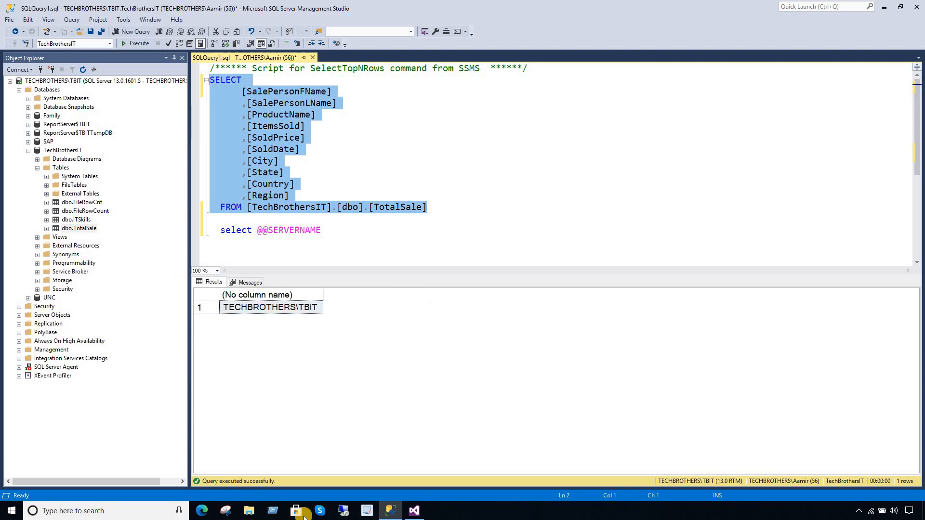
left_click(414, 511)
right_click(407, 292)
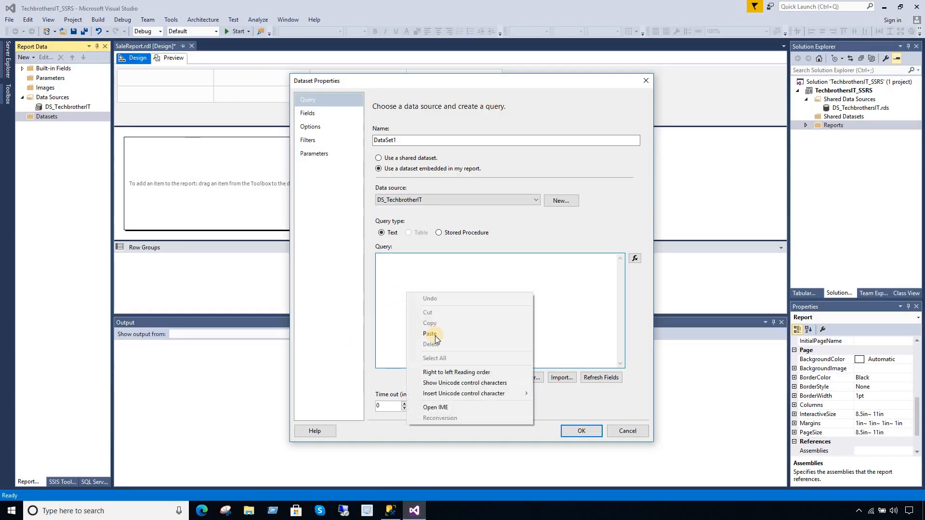
- Paste the TotalSale query into DataSet1, refresh its fields, and confirm the dataset
left_click(435, 334)
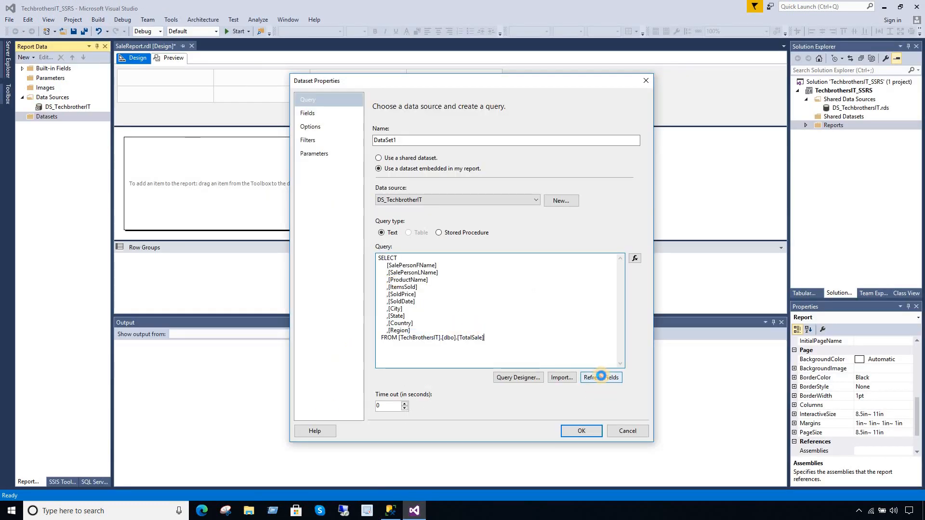
left_click(600, 377)
left_click(309, 113)
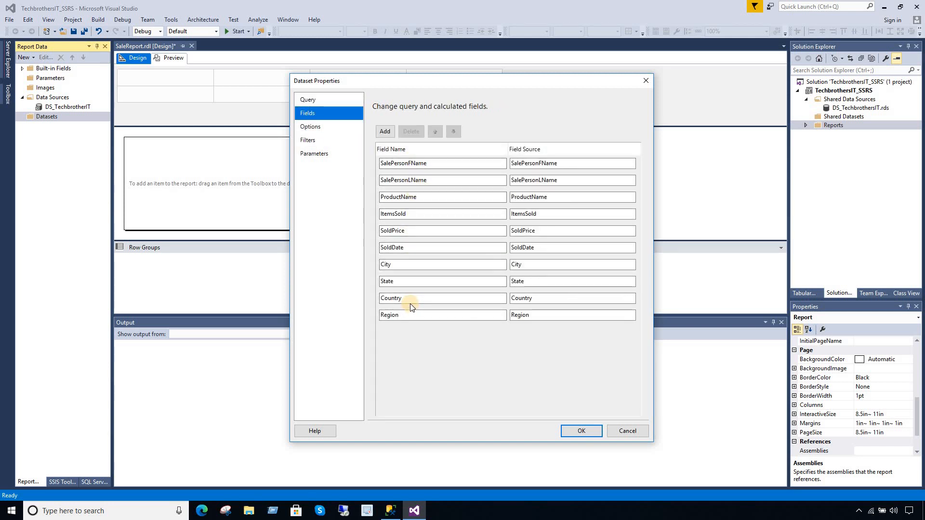
left_click(582, 430)
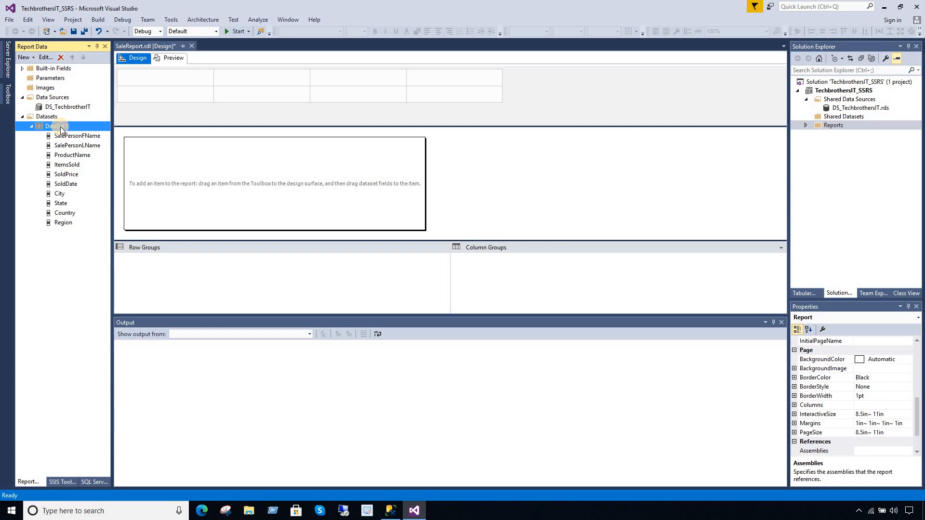
- Rename DataSet1 to DataSet_SaleTotal in its Dataset Properties
right_click(63, 127)
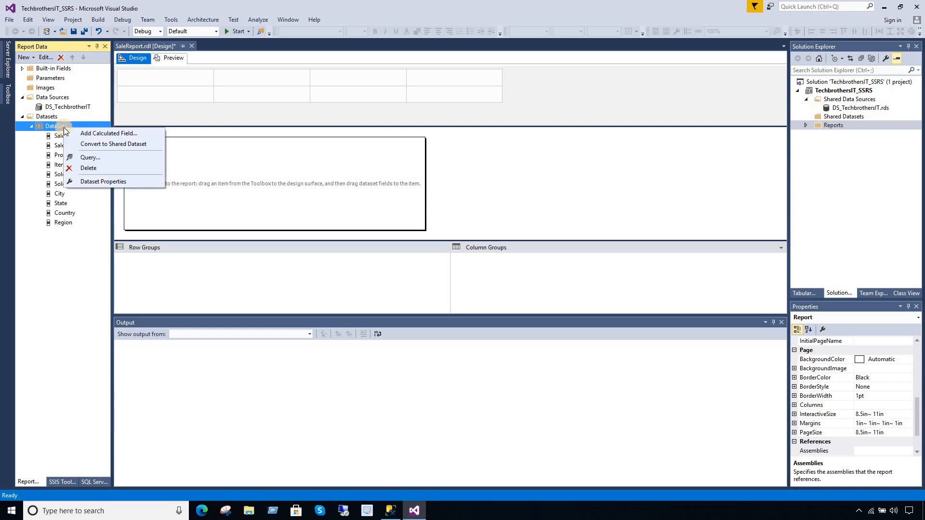
left_click(93, 182)
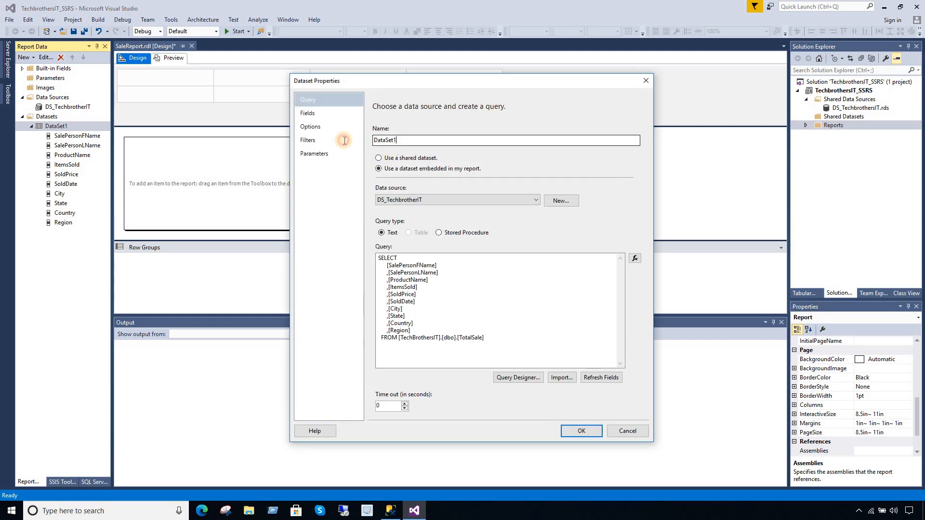
type("D")
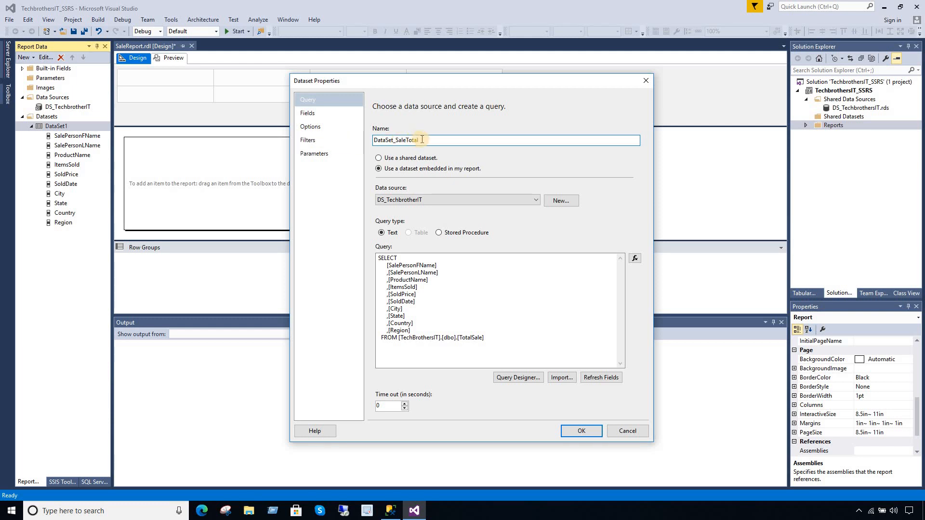
left_click_drag(420, 140, 397, 140)
left_click(404, 140)
left_click(582, 431)
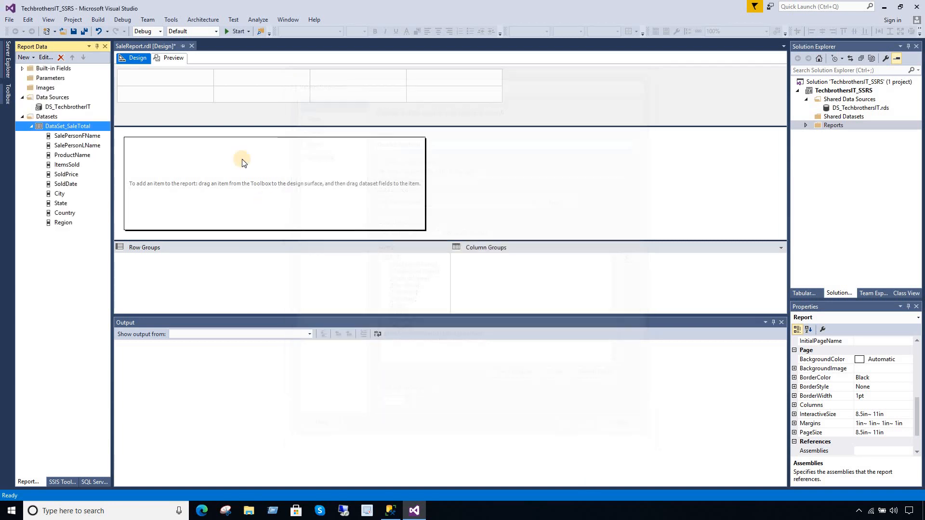
- Insert a table into the report body and stretch it wider on both sides
right_click(183, 162)
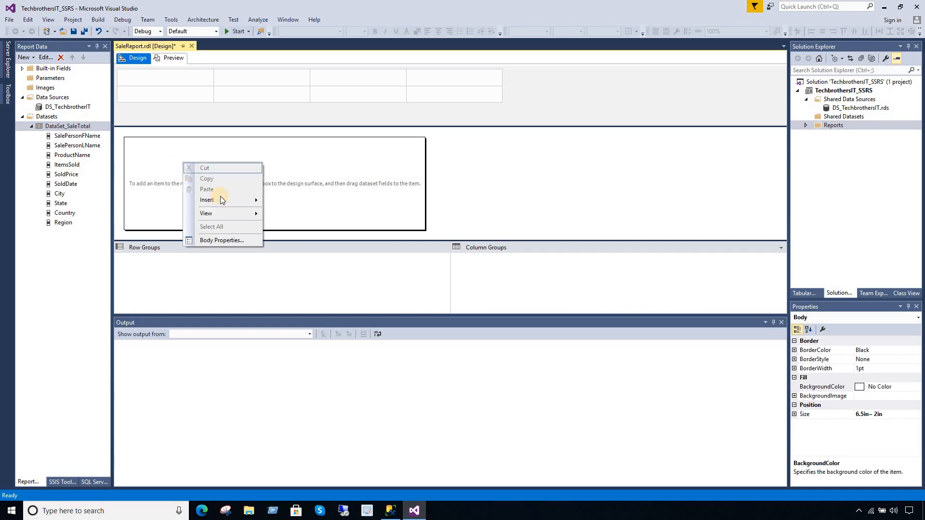
left_click(228, 200)
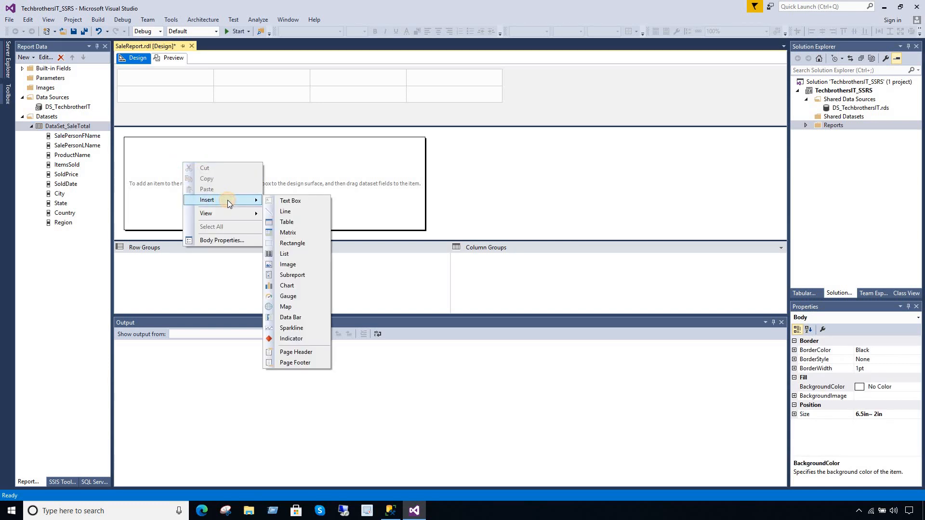
left_click(291, 222)
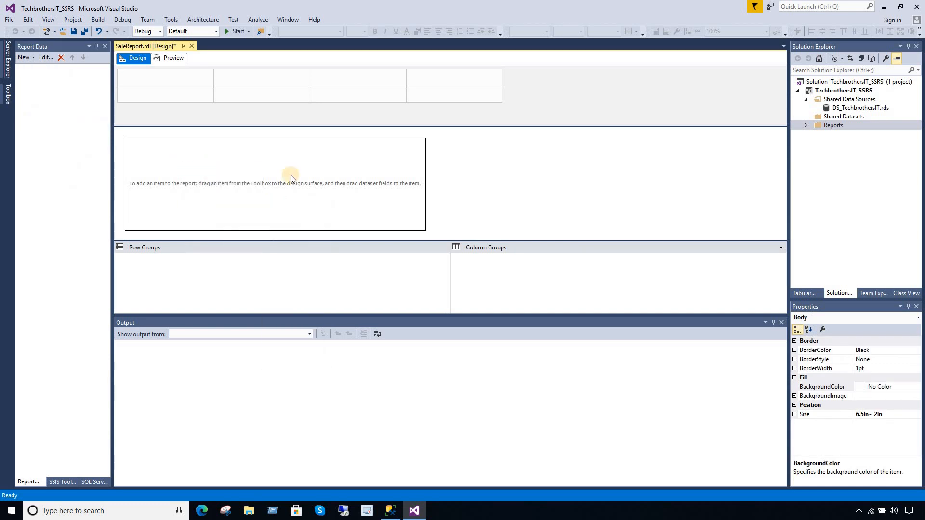
left_click_drag(323, 186, 386, 214)
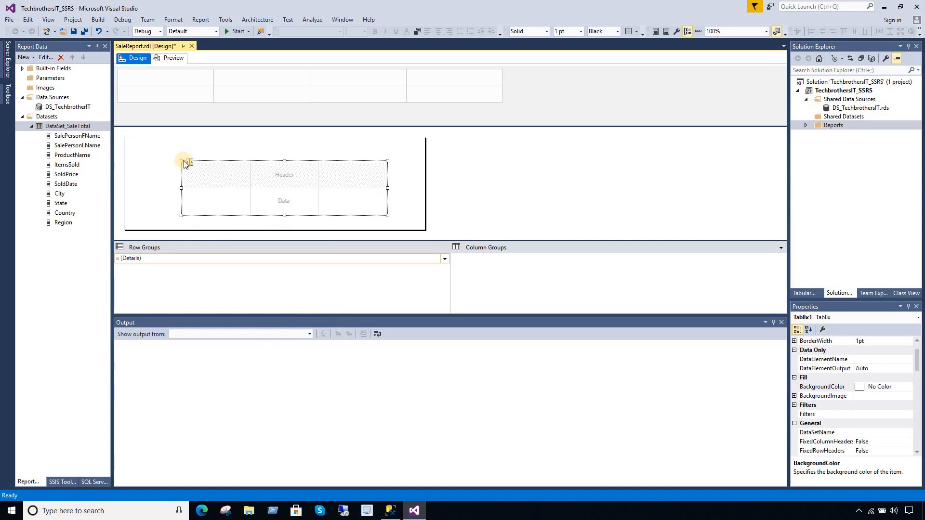
left_click_drag(181, 160, 134, 159)
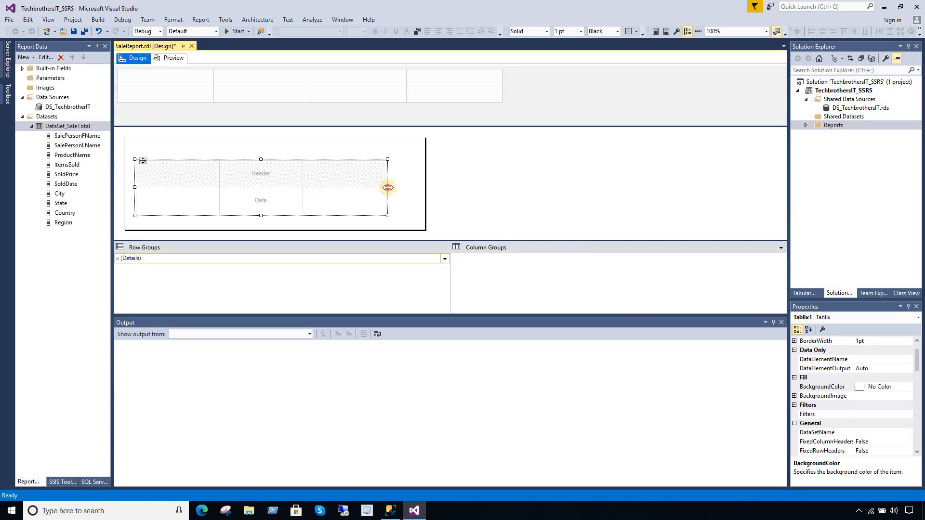
left_click_drag(387, 188, 415, 189)
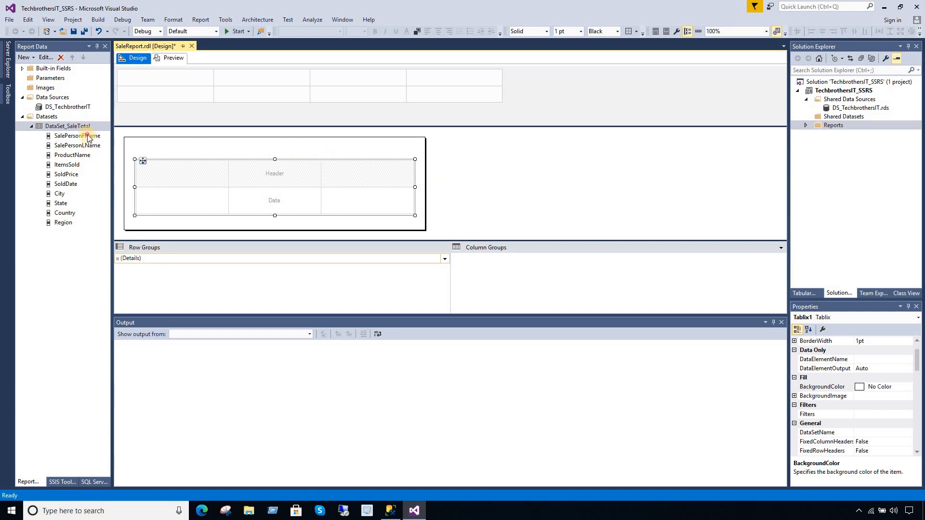
- Fill the table with SalePersonFName, SalePersonLName, City, State and Country, and shorten the data row
left_click_drag(88, 138, 166, 197)
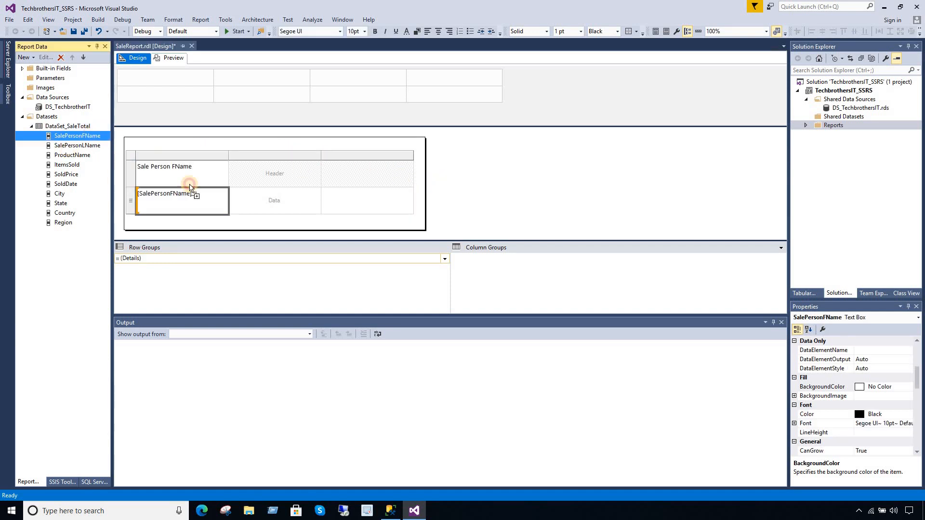
left_click_drag(78, 145, 273, 199)
left_click_drag(61, 195, 340, 203)
left_click_drag(64, 205, 368, 197)
left_click_drag(66, 216, 460, 212)
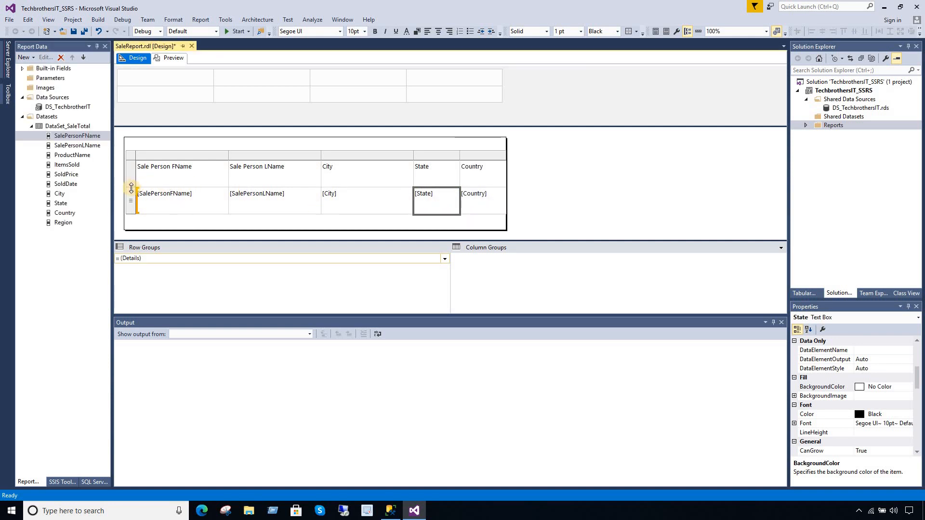
mouse_move(131, 187)
left_mouse_down()
mouse_move(131, 175)
mouse_move(132, 198)
mouse_move(134, 172)
left_mouse_up()
- Make the table header row bold, with a Maroon background and White font
left_click(131, 169)
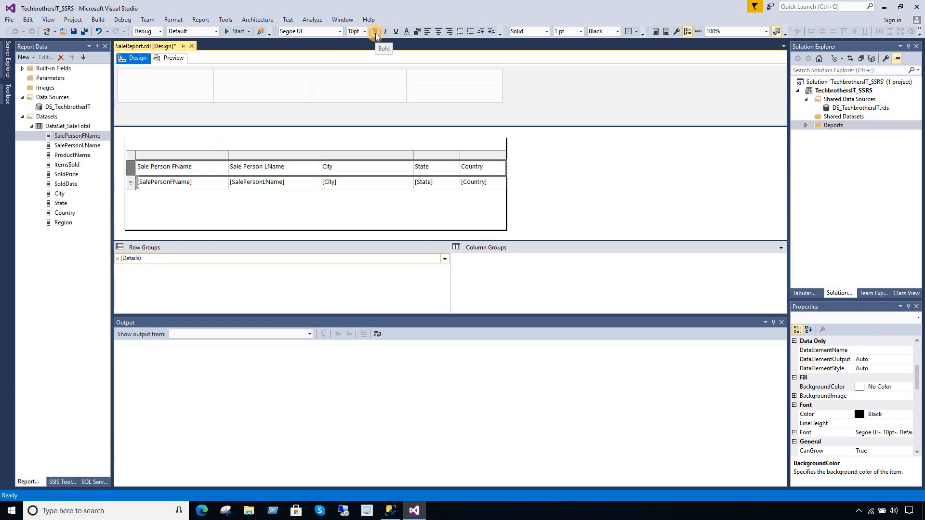
left_click(375, 31)
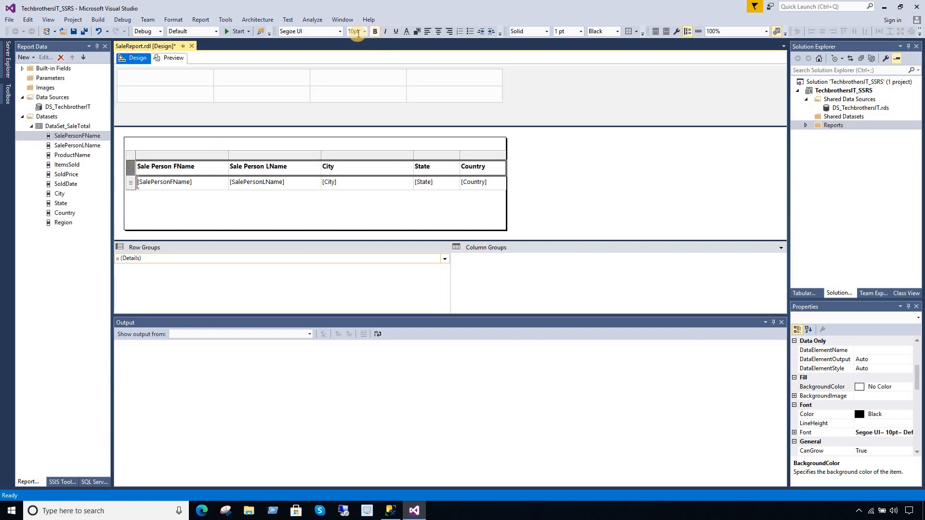
left_click(418, 32)
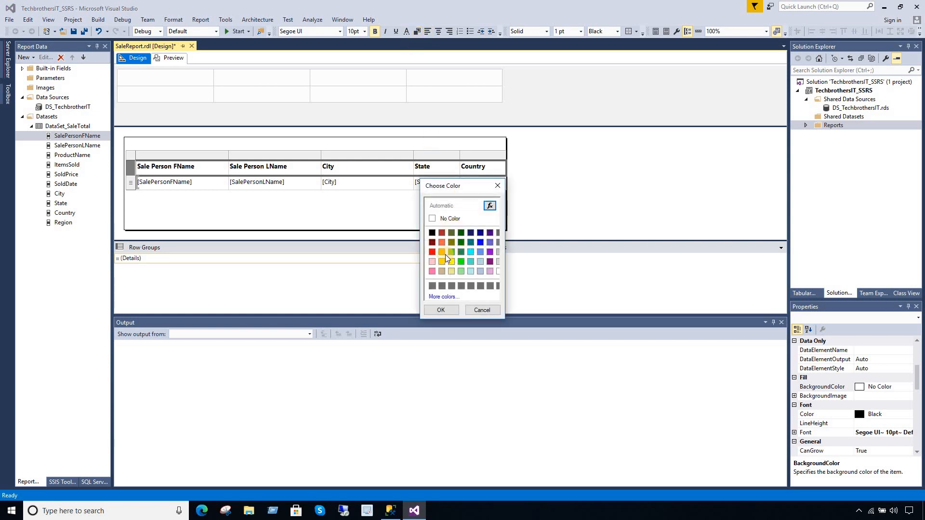
left_click(432, 243)
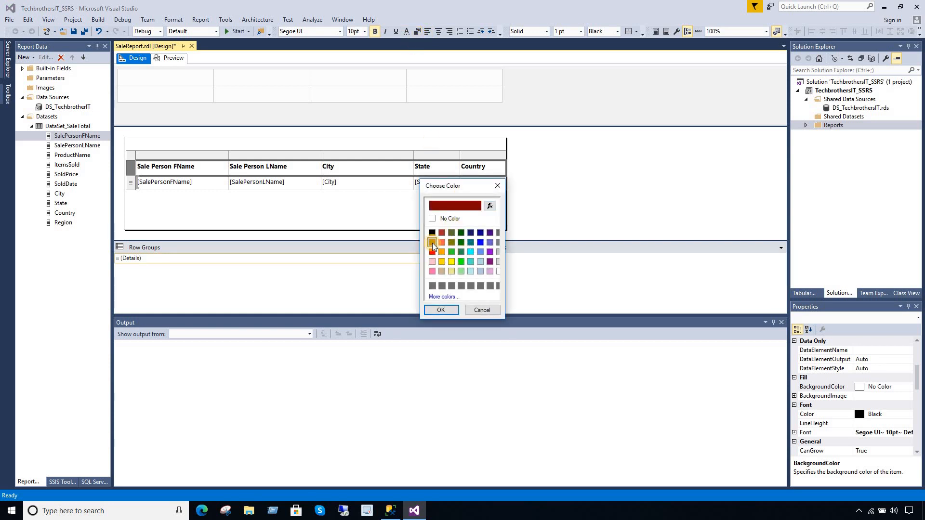
left_click(440, 309)
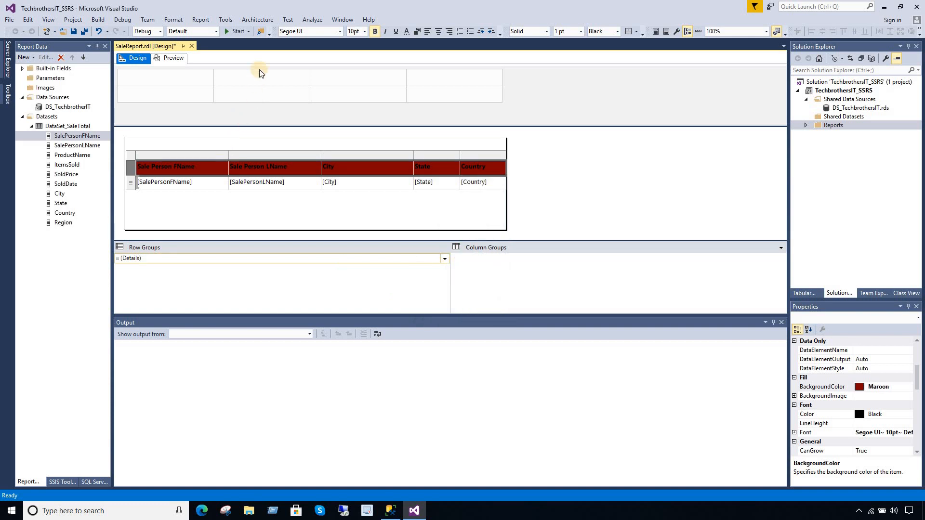
left_click(407, 31)
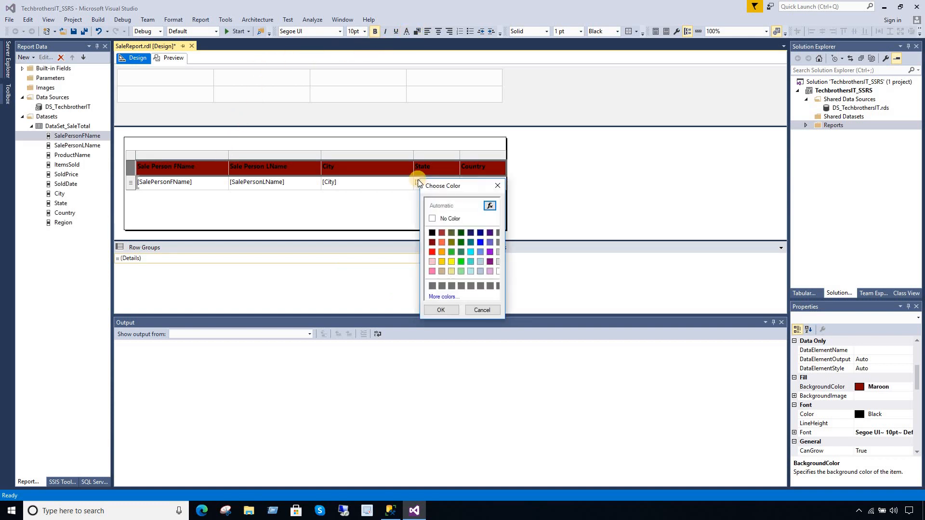
left_click(499, 272)
left_click(442, 310)
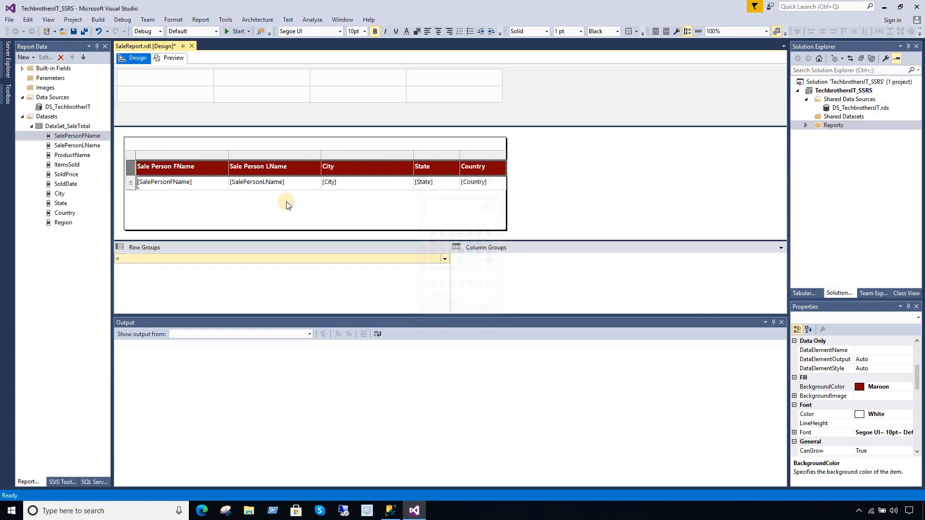
- Widen the report body, shift the table slightly right, and preview the report
left_click(313, 212)
left_click_drag(507, 201, 544, 200)
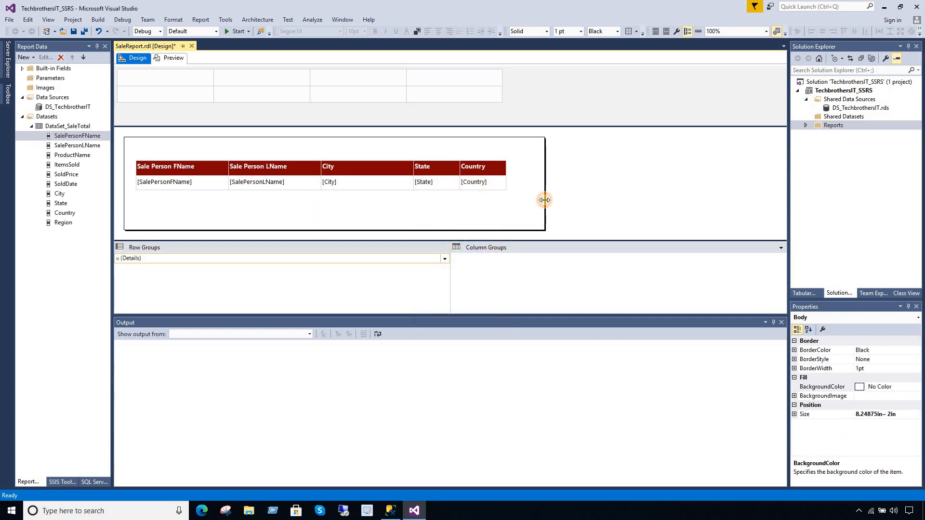
left_click(248, 186)
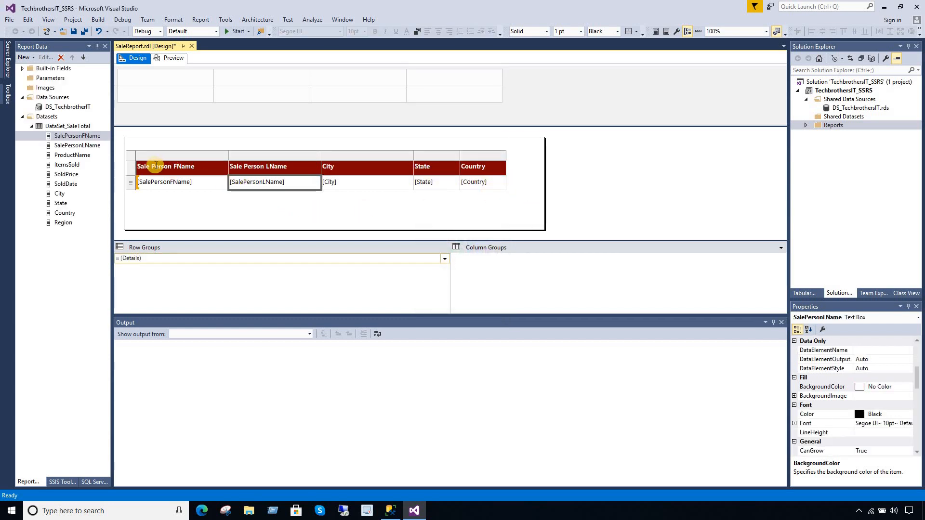
left_click(145, 165)
left_click(130, 155)
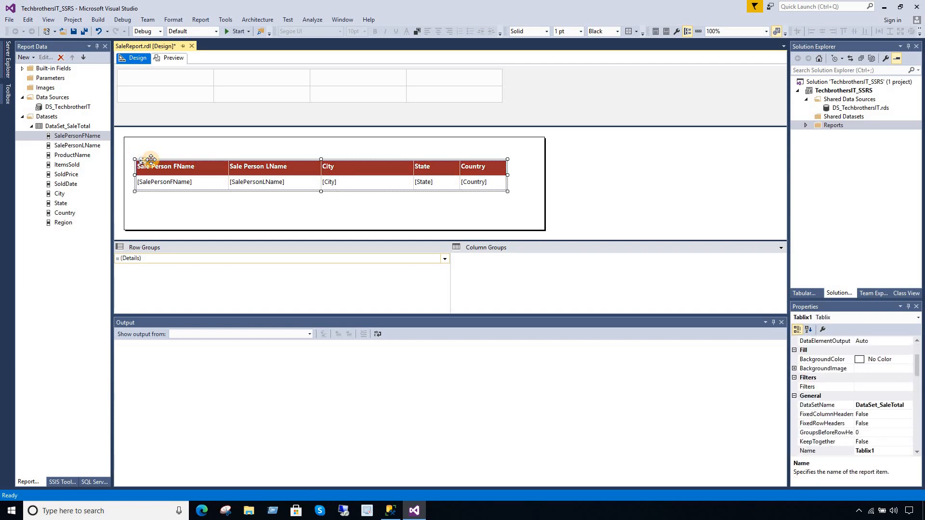
left_click_drag(151, 159, 161, 159)
left_click(564, 194)
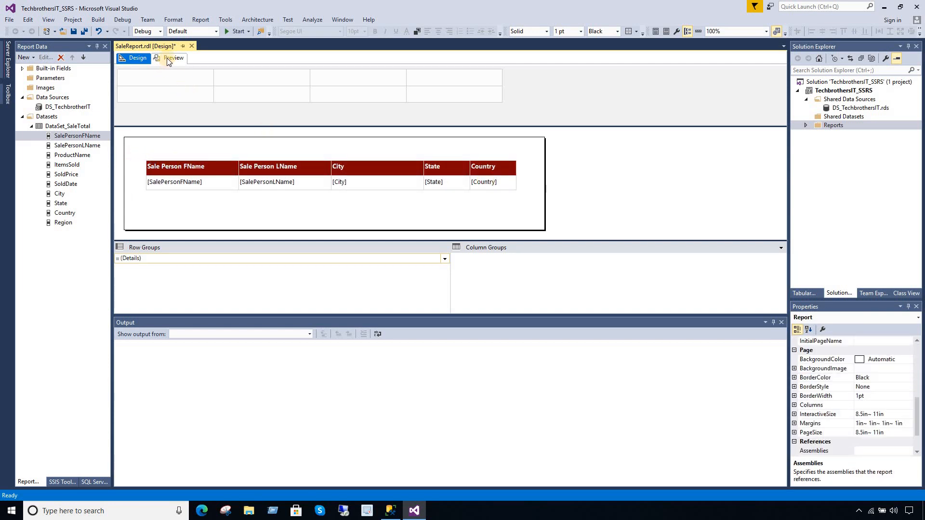
left_click(169, 58)
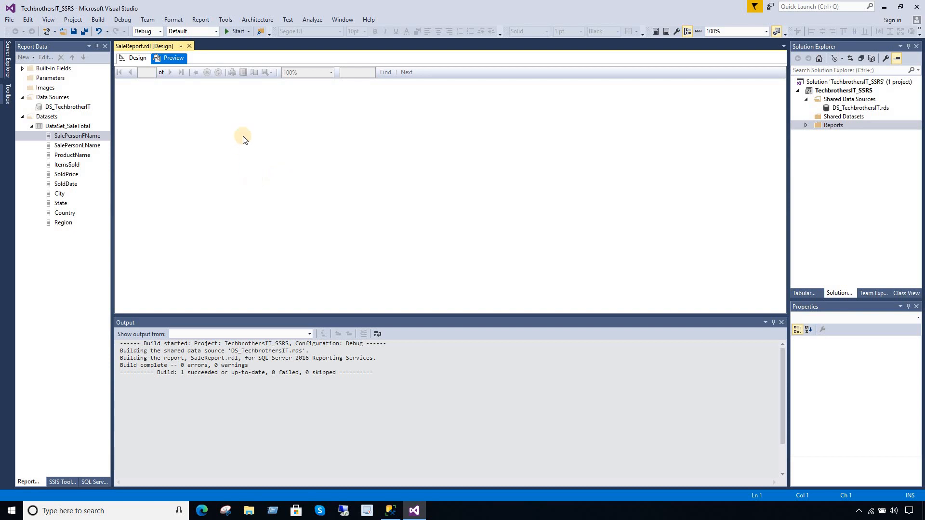
- Open the Windows search panel from the taskbar
left_click(130, 510)
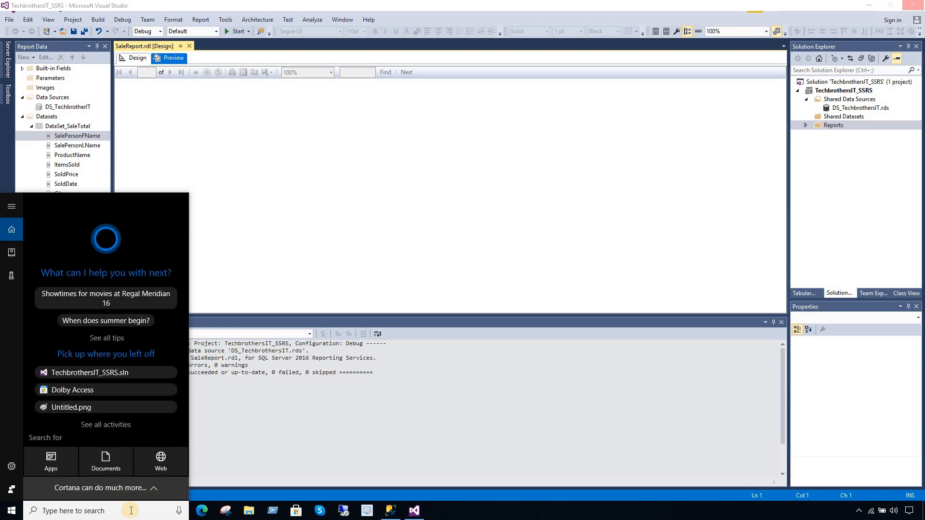
- Launch Reporting Services Configuration Manager and connect to server TECHBROTHERS, instance TBIT
type("report")
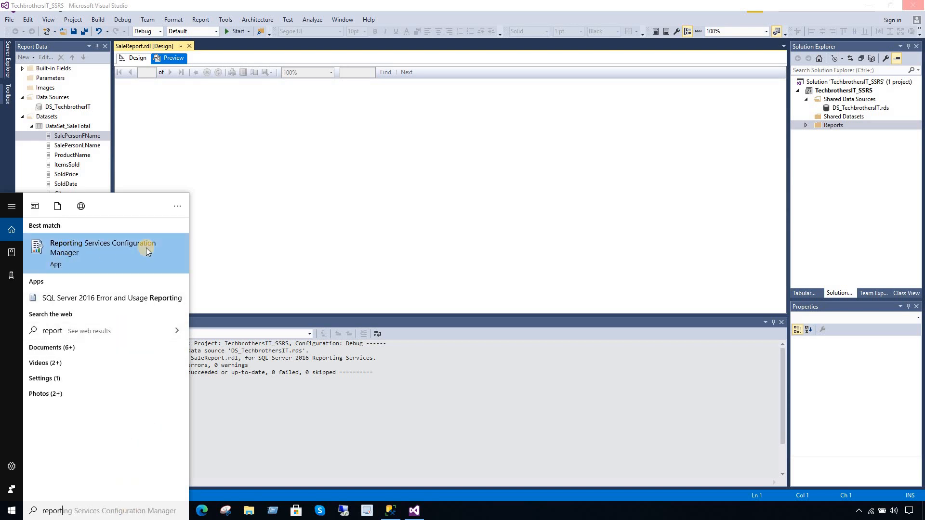
left_click(119, 250)
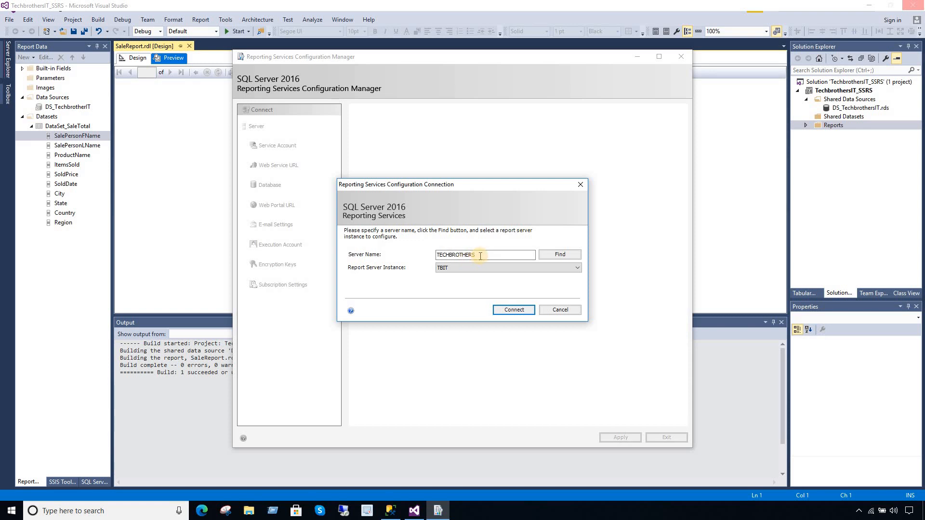
left_click_drag(481, 256, 440, 256)
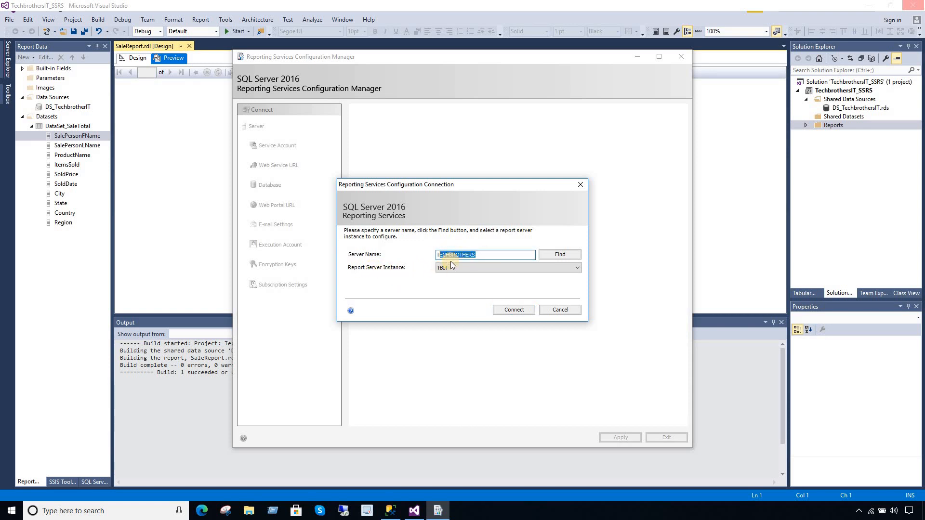
left_click(474, 256)
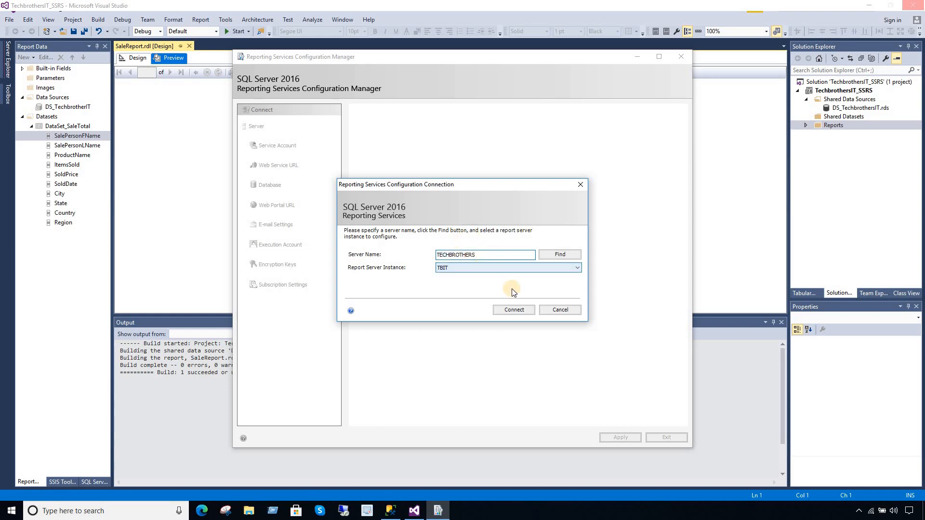
left_click(512, 310)
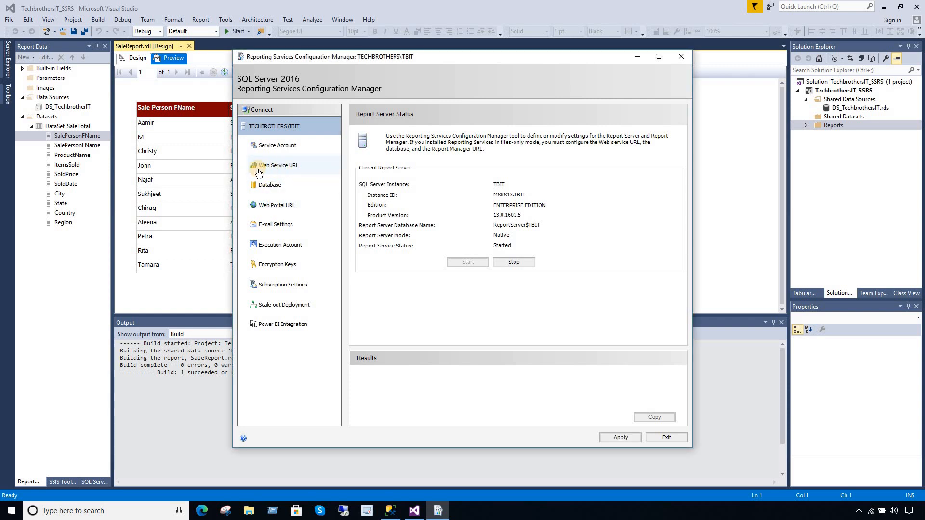
- Open the web service URL, then the Reports_TBIT web portal URL, in a maximized Edge
left_click(283, 171)
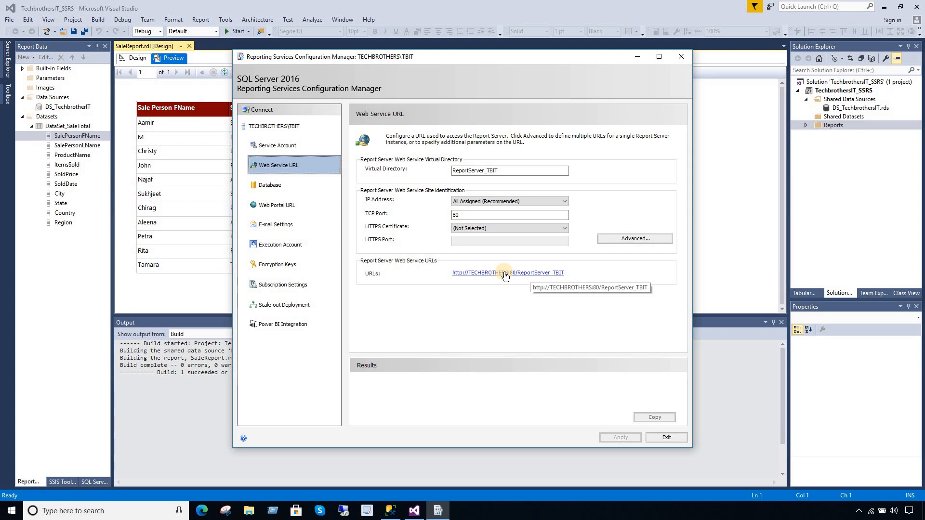
left_click(482, 276)
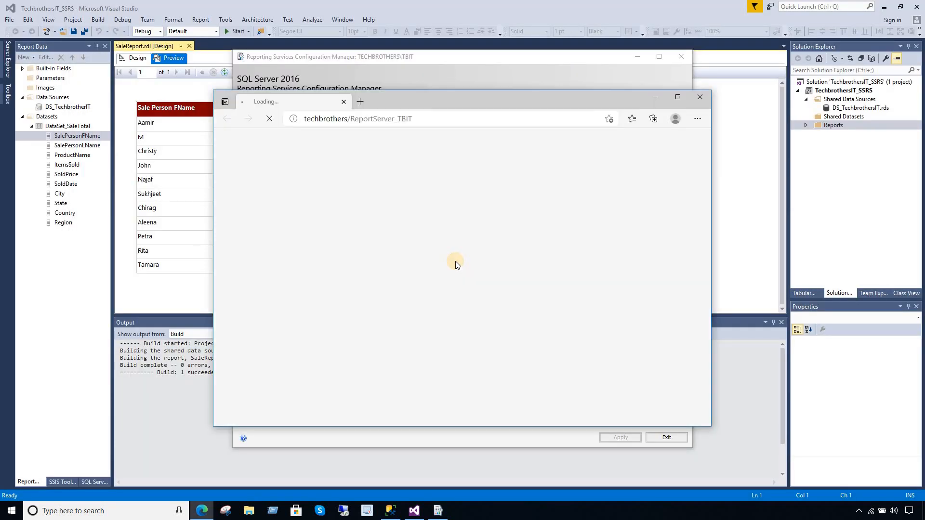
left_click(678, 97)
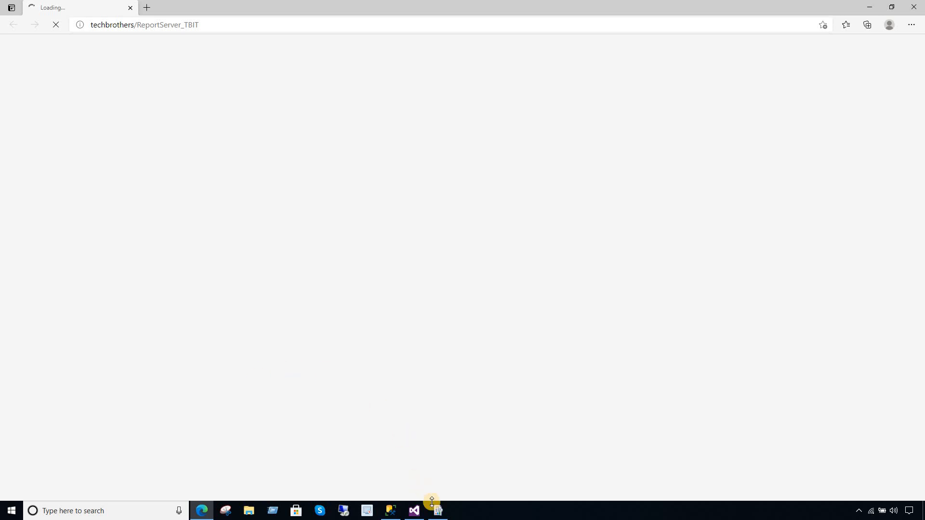
left_click(438, 510)
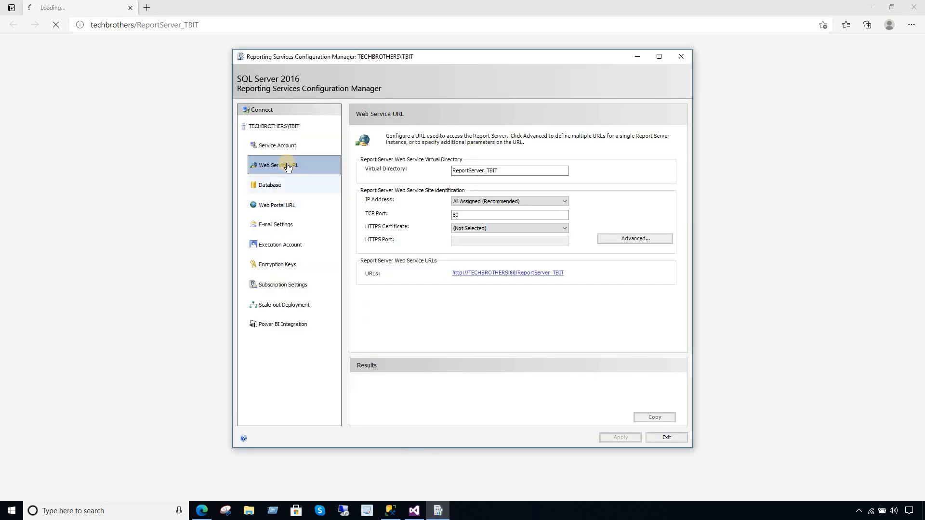
left_click(278, 211)
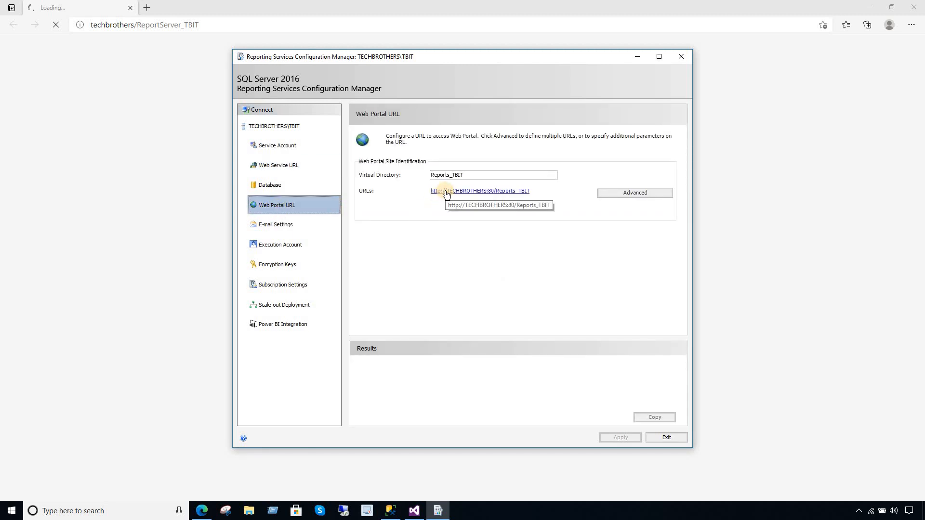
left_click(445, 192)
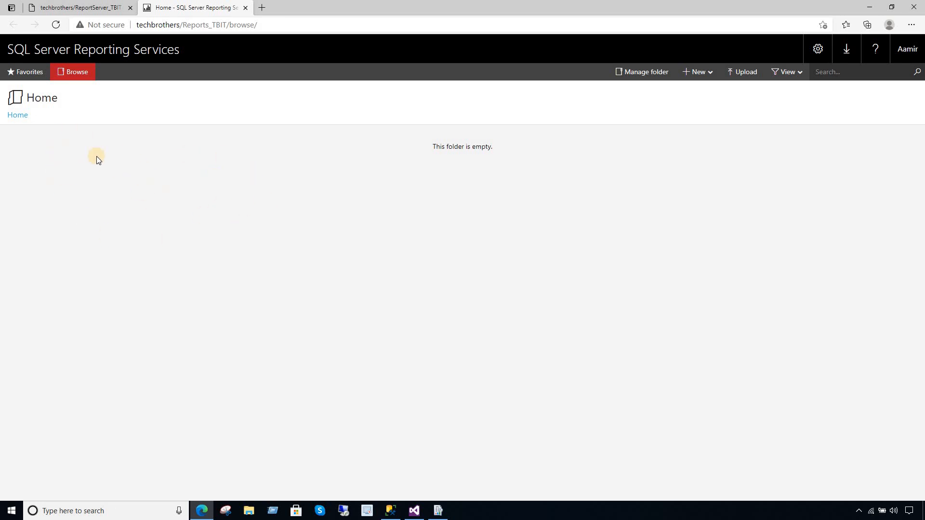
- Highlight the ReportServer and TBIT parts of the report server directory address
left_click(94, 9)
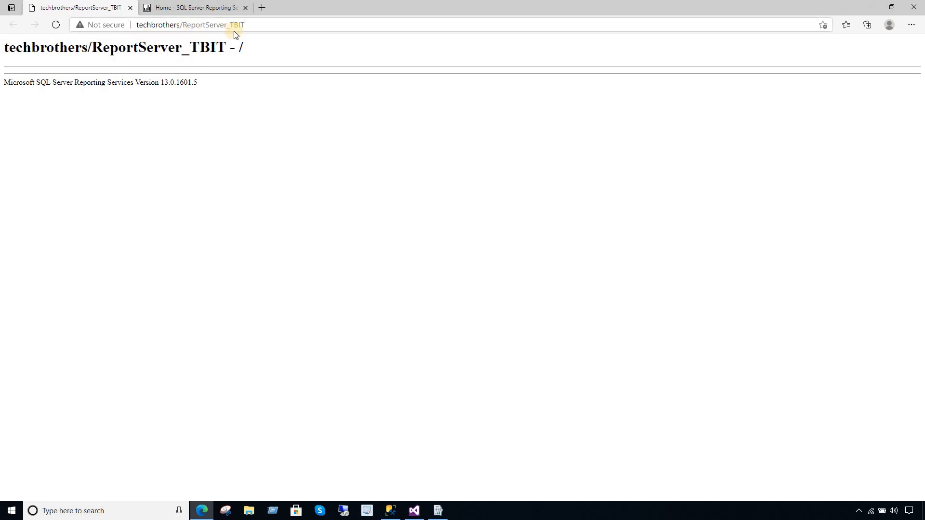
left_click(259, 23)
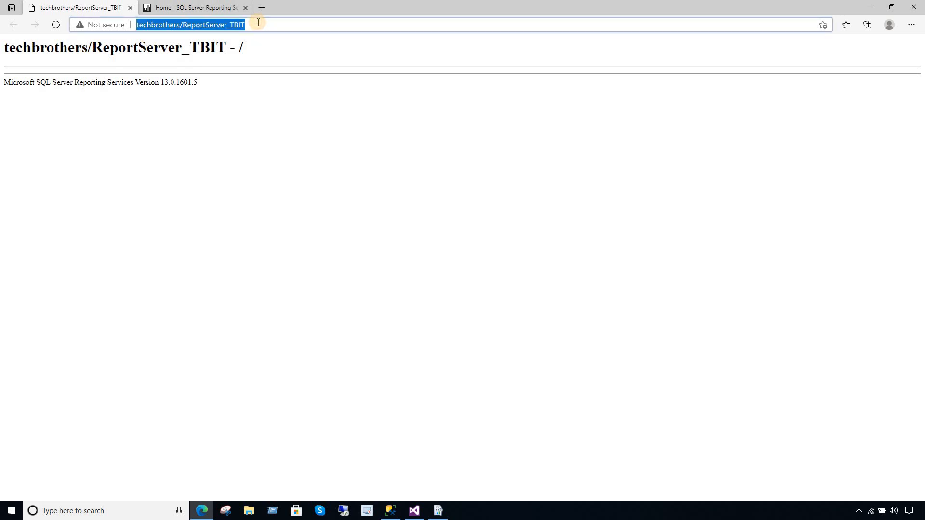
left_click(184, 24)
left_click_drag(228, 25, 184, 25)
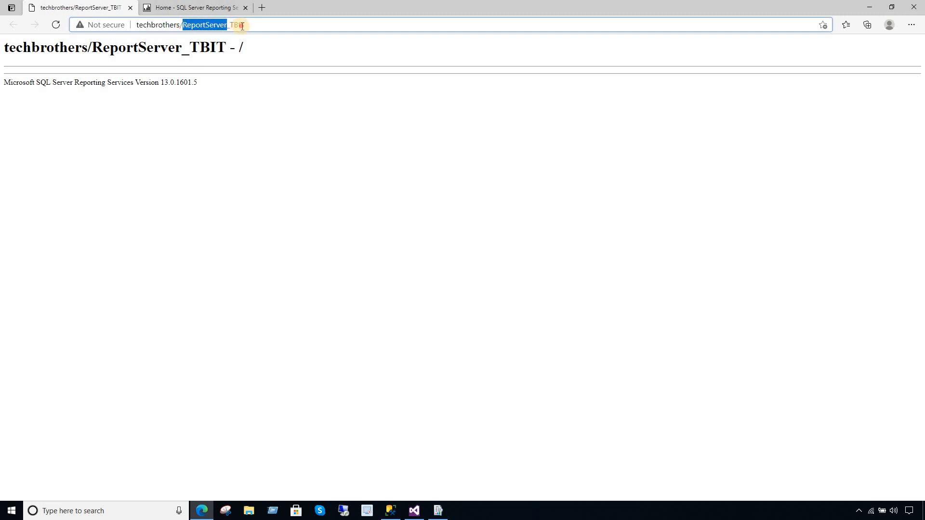
left_click_drag(250, 25, 228, 25)
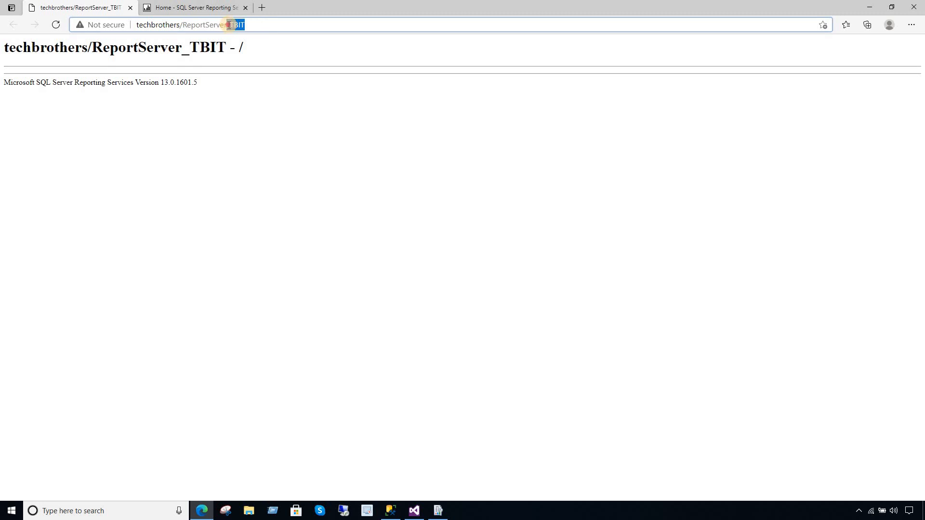
left_click(246, 25)
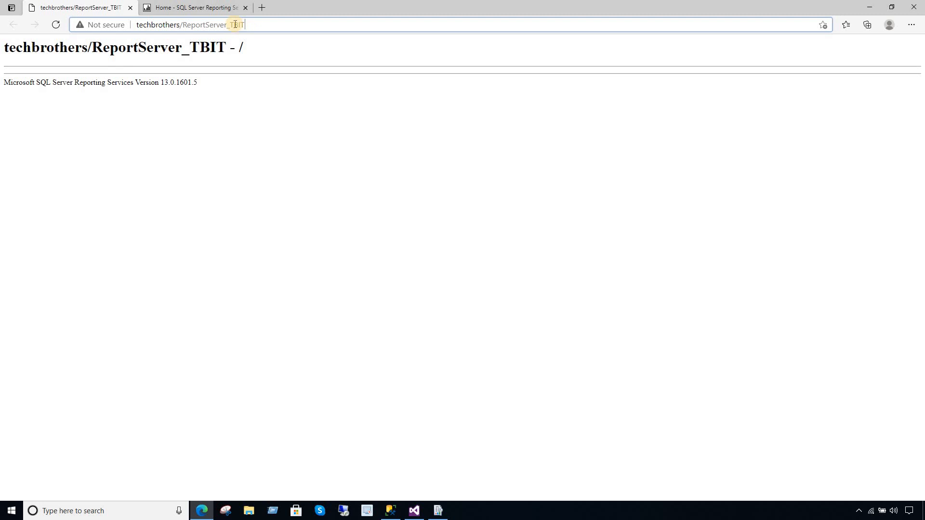
- Highlight Reports and TBIT in the web portal address, then return to Visual Studio
left_click(204, 9)
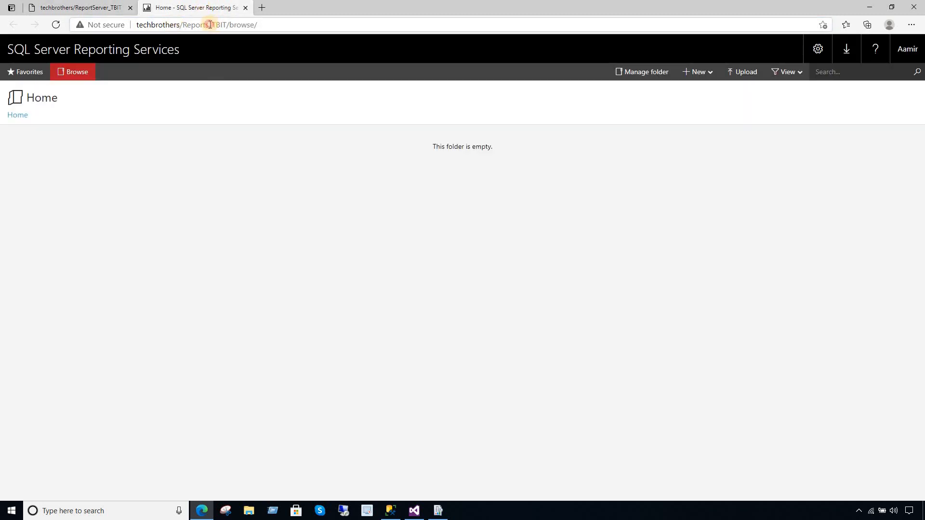
mouse_move(209, 25)
left_mouse_down()
mouse_move(183, 24)
mouse_move(223, 24)
mouse_move(213, 25)
left_mouse_up()
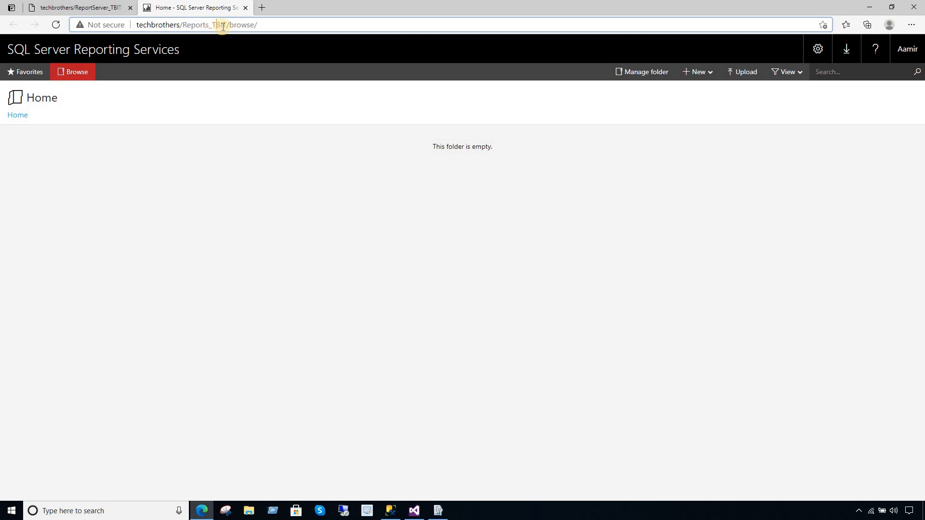
left_click(210, 25)
left_click_drag(210, 24, 131, 24)
left_click(203, 25)
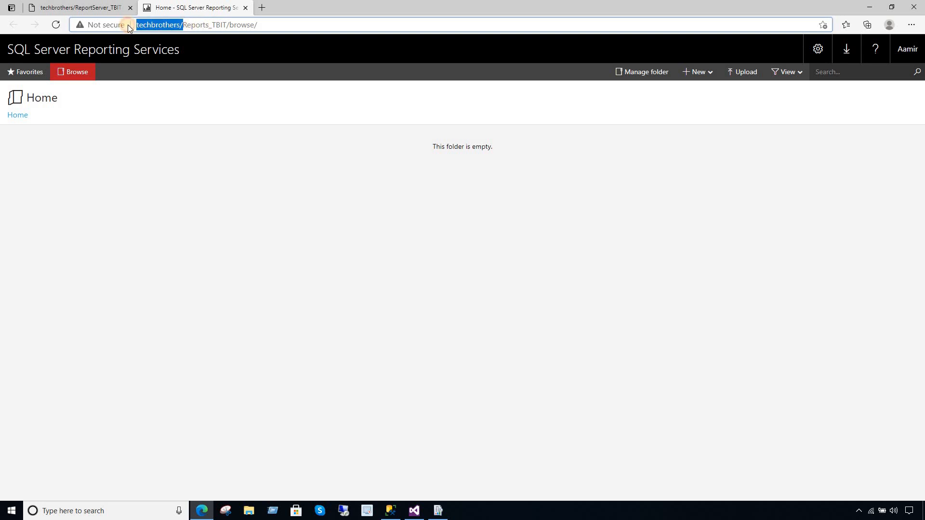
left_click_drag(210, 24, 183, 25)
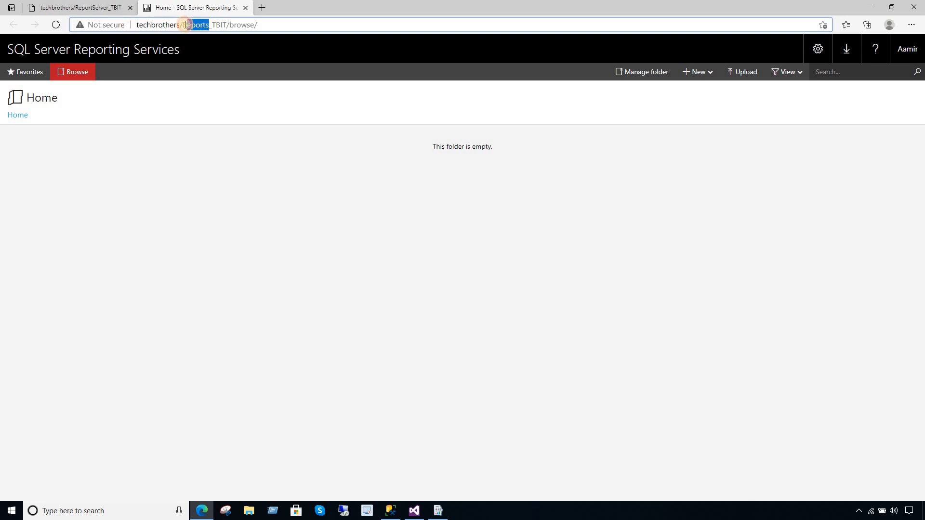
left_click(213, 25)
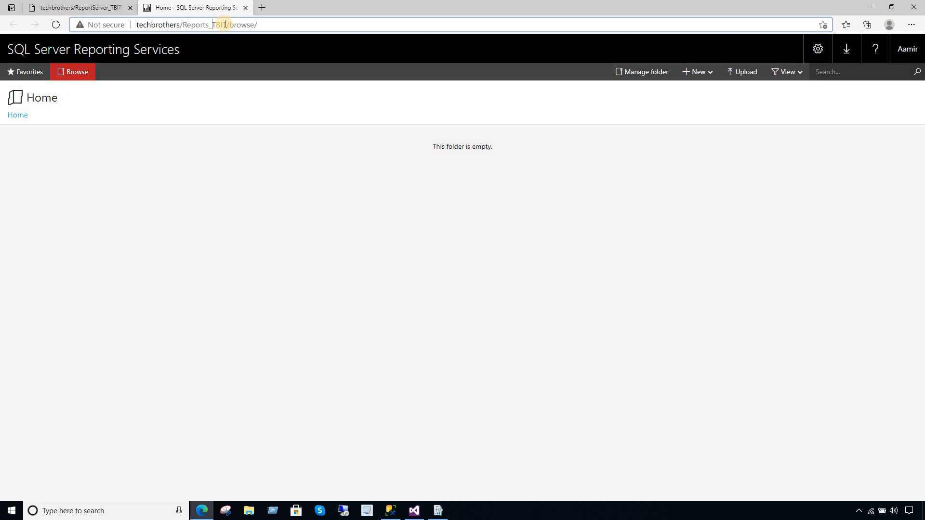
left_click_drag(226, 25, 212, 25)
left_click_drag(209, 25, 137, 23)
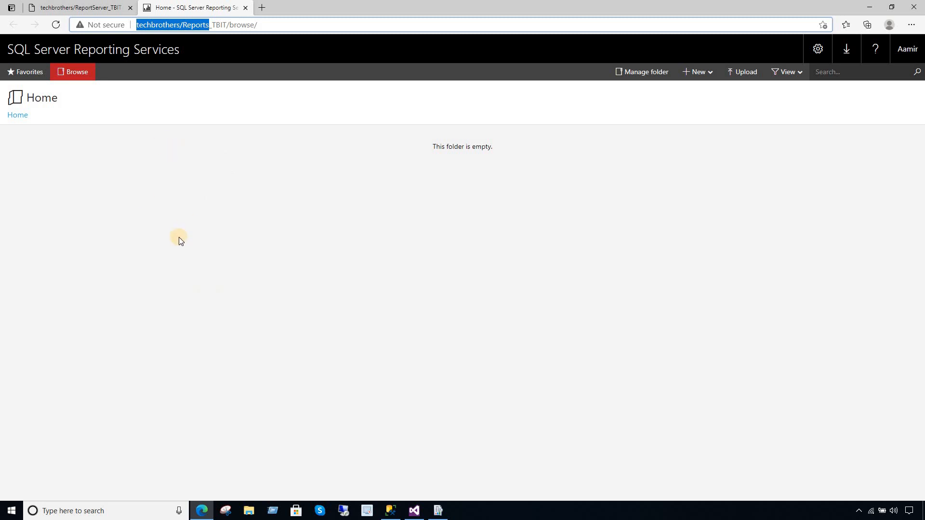
left_click(93, 7)
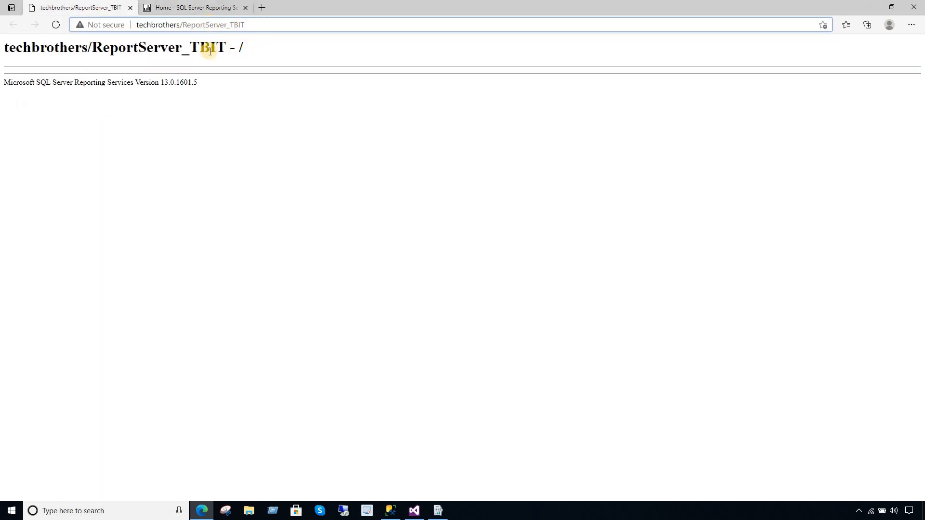
left_click(414, 511)
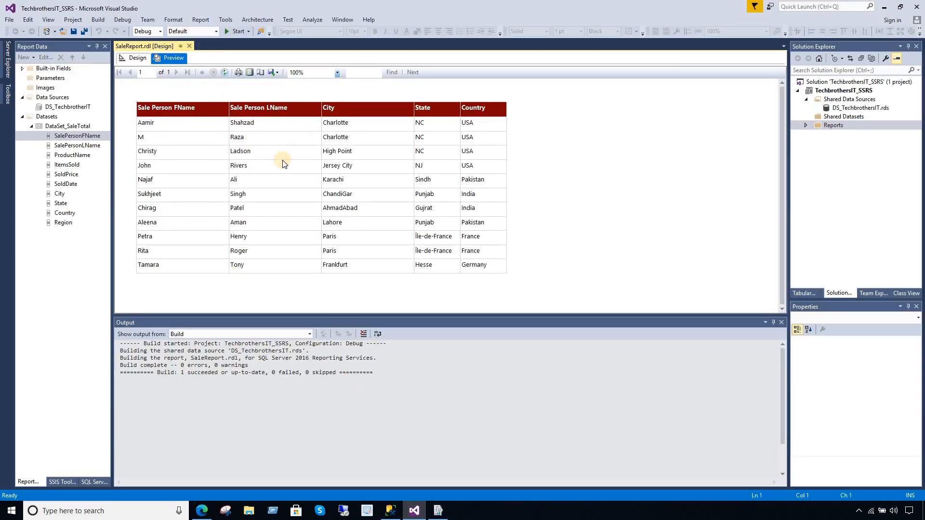
- Switch SaleReport to Design view, save all, and review the TechbrothersIT_SSRS project properties
left_click(137, 58)
left_click(85, 32)
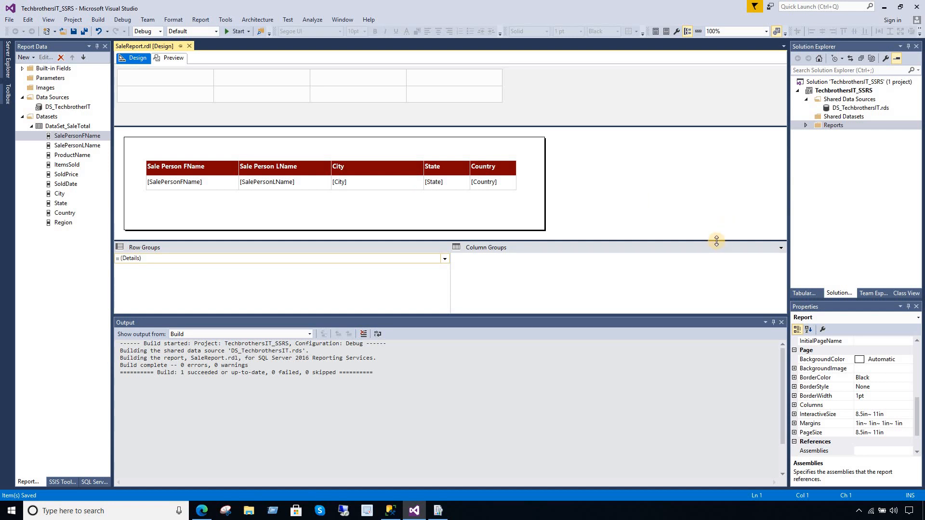
left_click(830, 91)
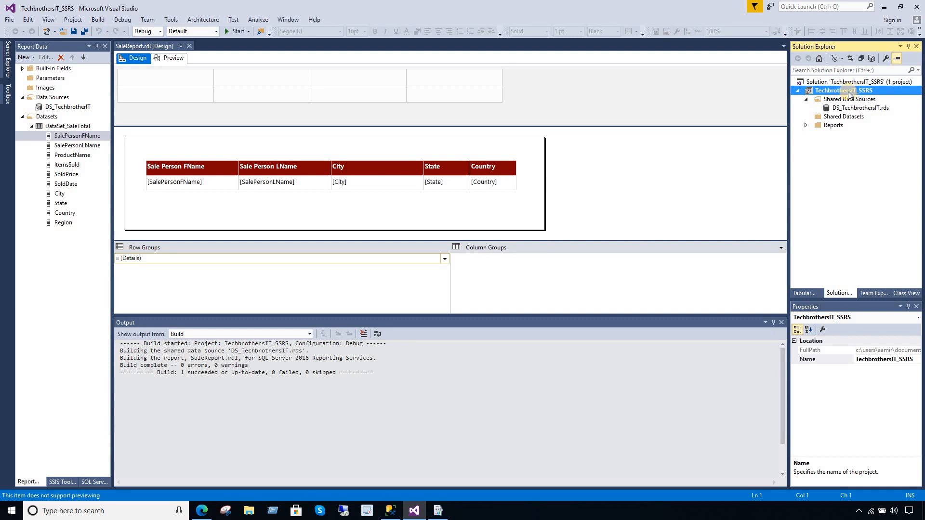
right_click(849, 92)
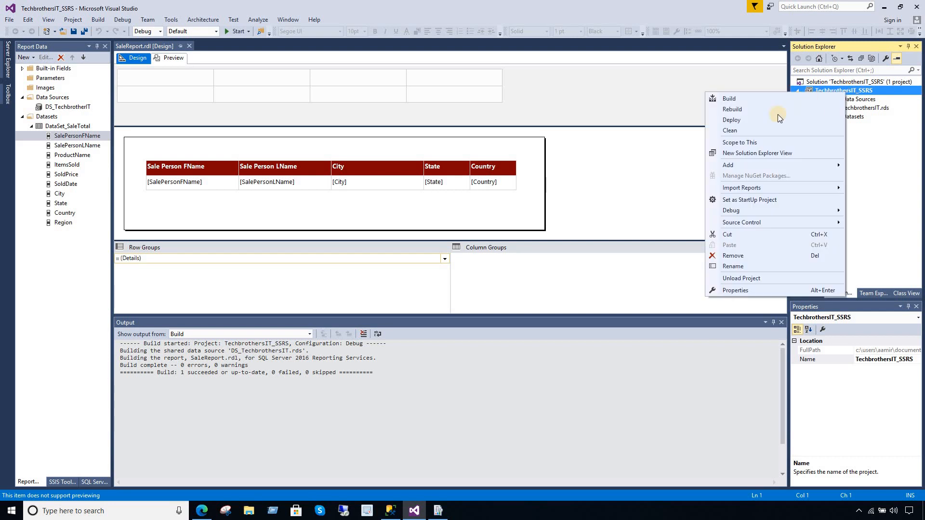
left_click(740, 290)
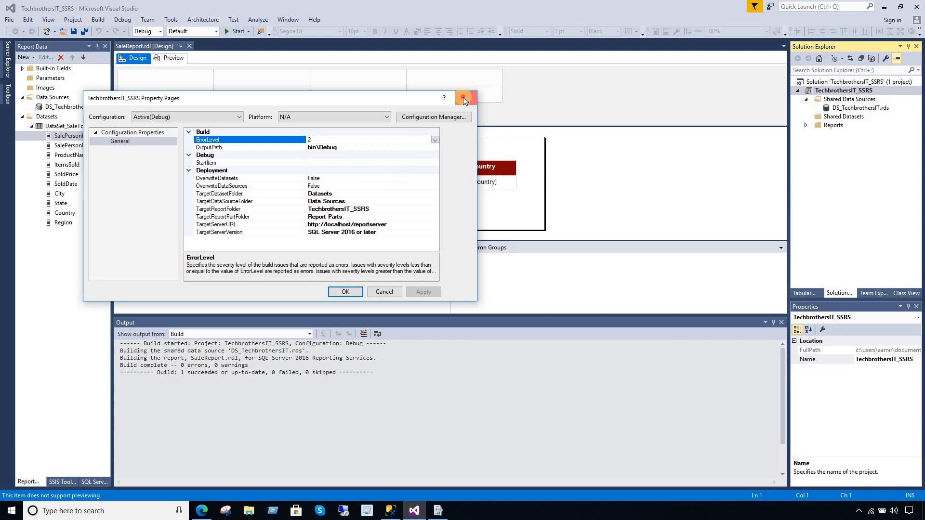
left_click(464, 98)
right_click(825, 94)
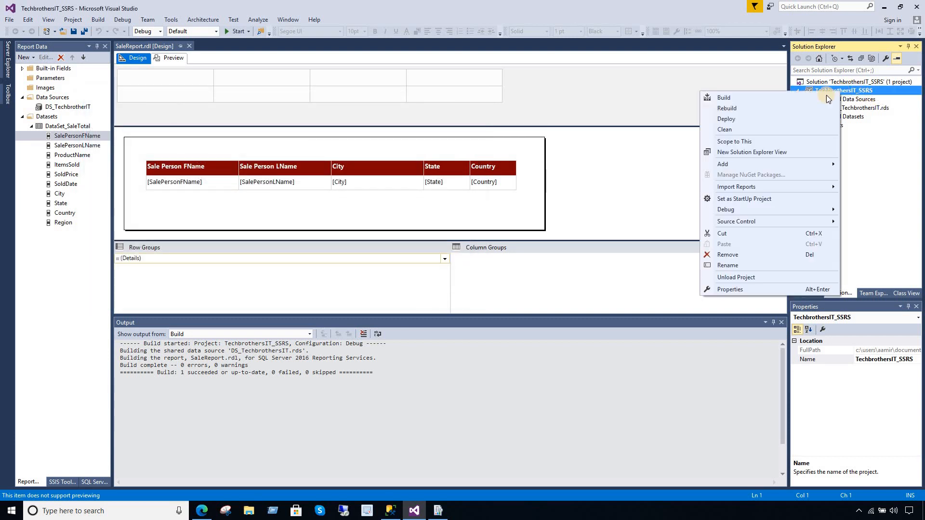
- Rebuild TechbrothersIT_SSRS and inspect the Shared Data Sources and Reports entries in the Output log
left_click(736, 109)
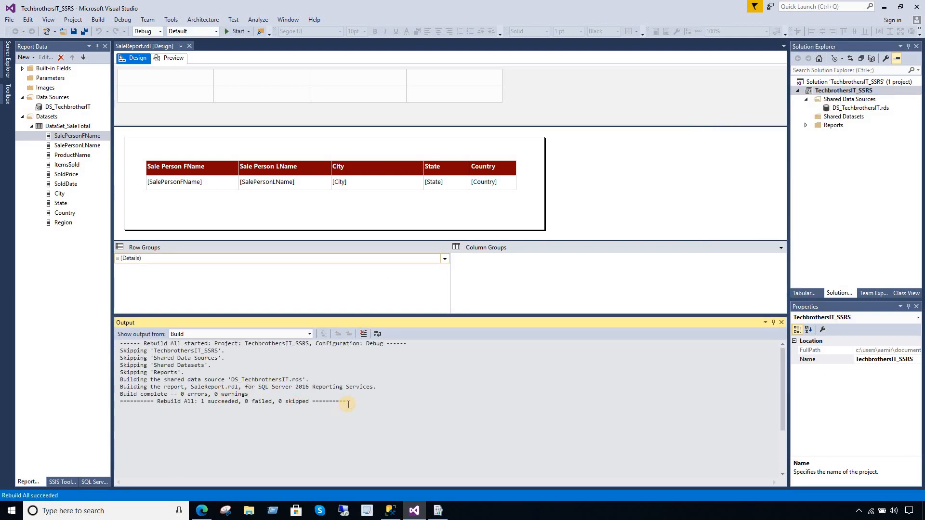
left_click_drag(346, 402, 226, 359)
left_click(204, 386)
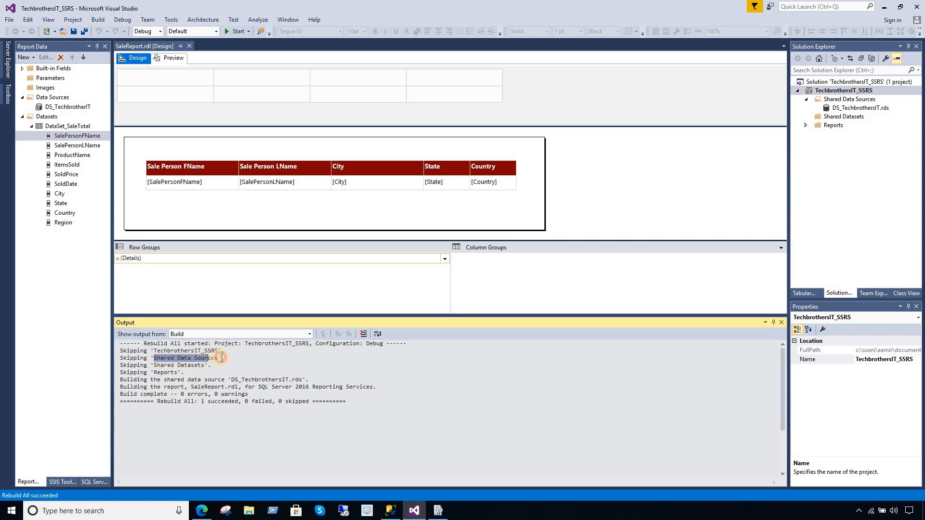
left_click_drag(151, 366, 226, 366)
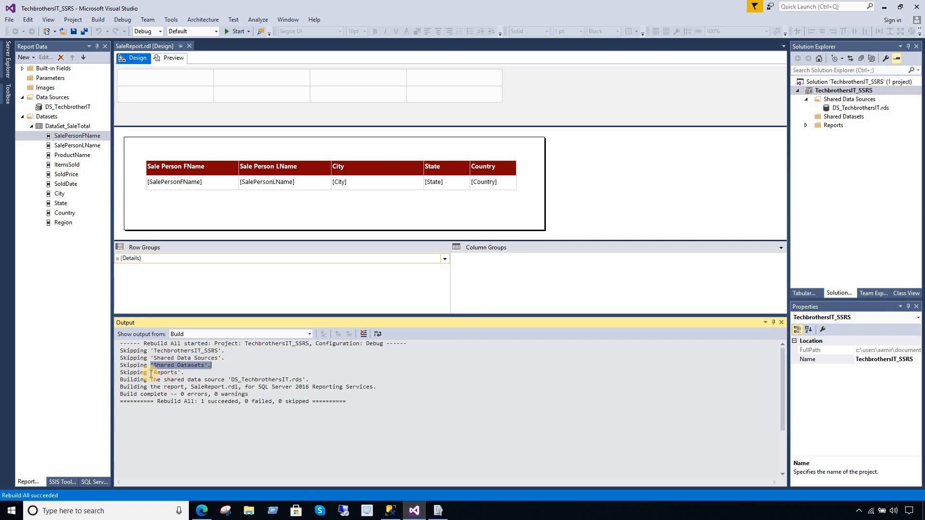
left_click_drag(152, 373, 228, 376)
left_click(285, 388)
left_click_drag(357, 398, 70, 352)
left_click(302, 381)
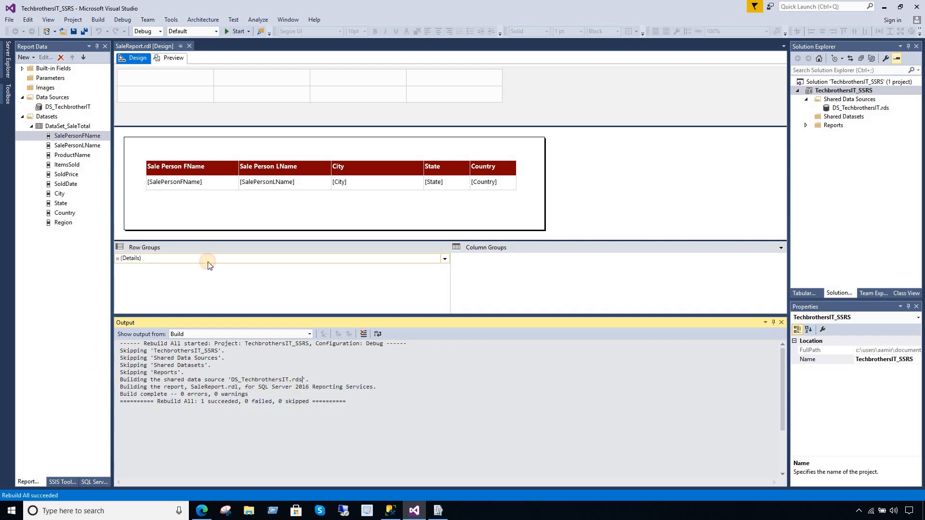
right_click(832, 91)
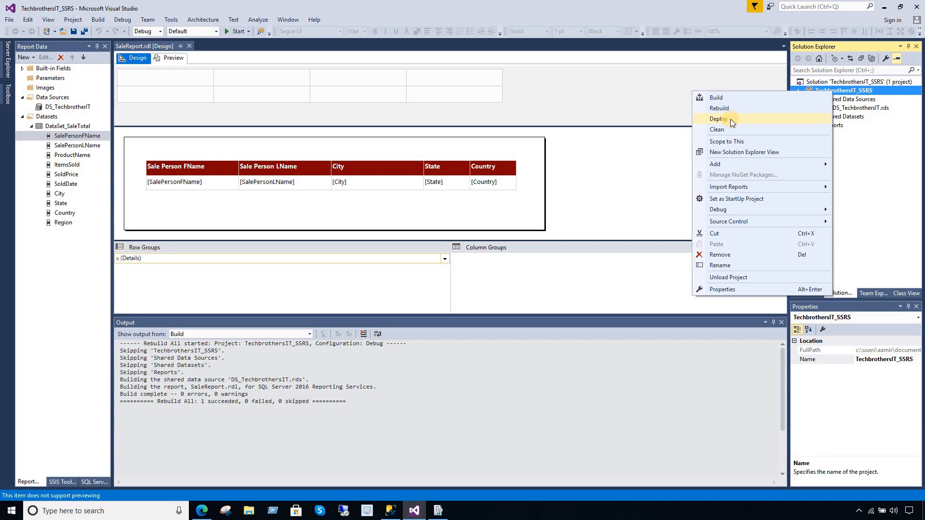
- Review the project's TargetDatasetFolder, TargetDataSourceFolder and TargetReportFolder deployment settings
left_click(723, 289)
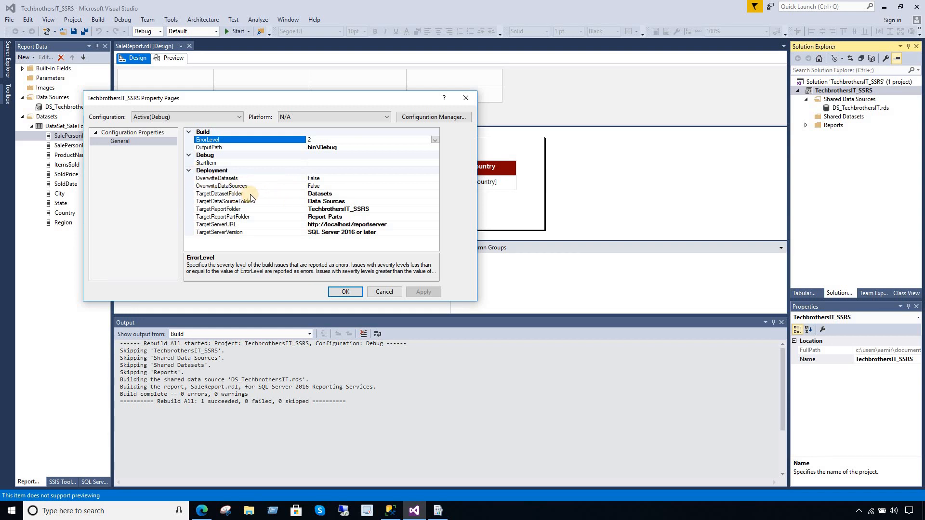
left_click(335, 196)
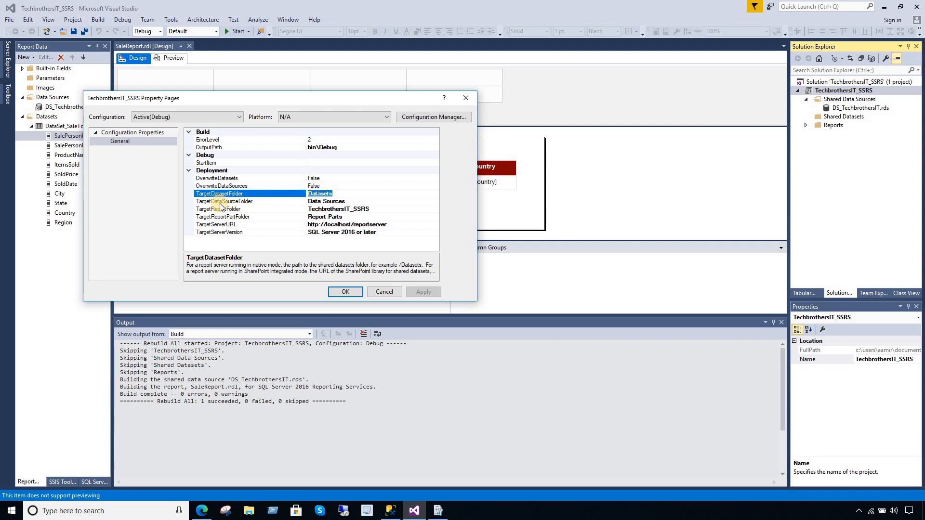
left_click(319, 202)
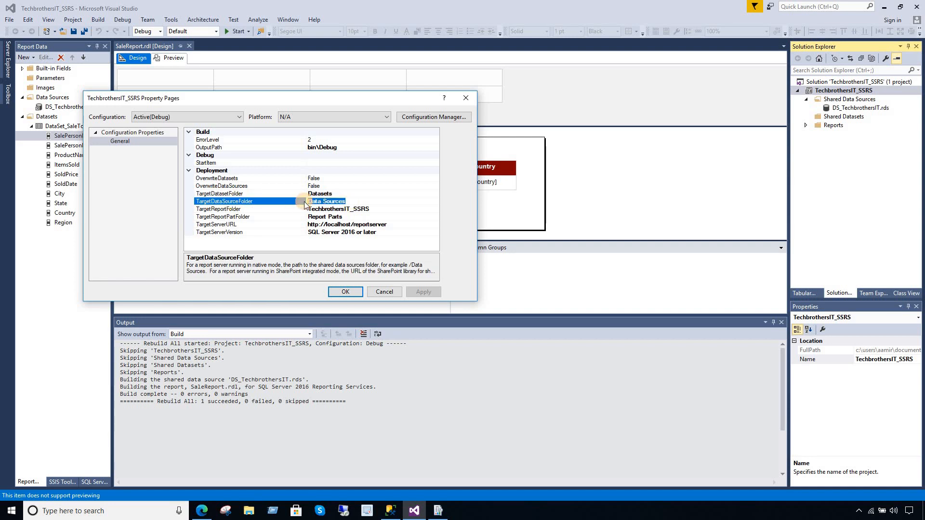
left_click(343, 209)
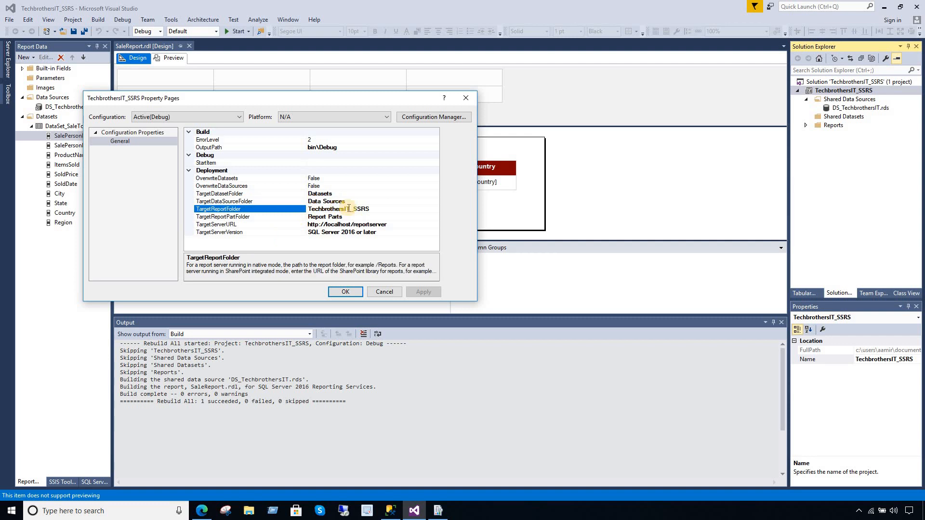
left_click_drag(372, 208, 309, 209)
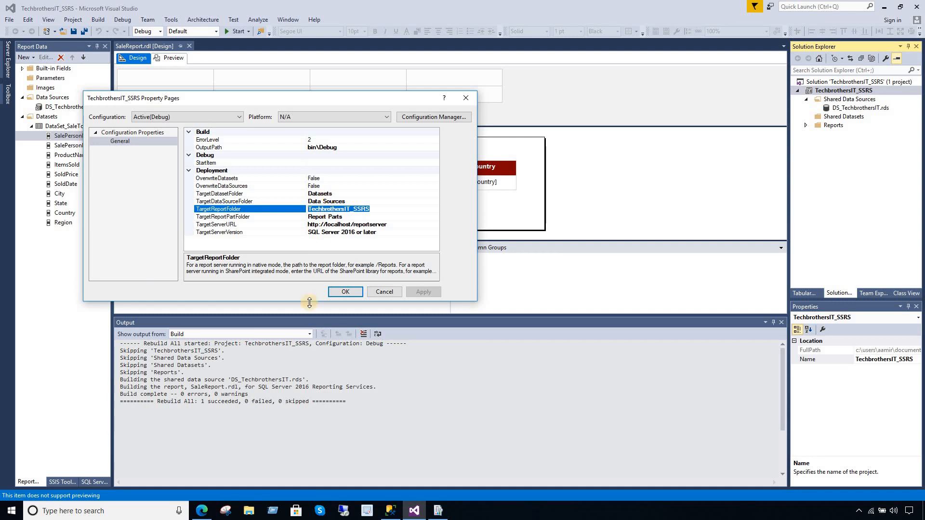
- Set TargetDataSourceFolder to TB_DataSources
left_click(330, 201)
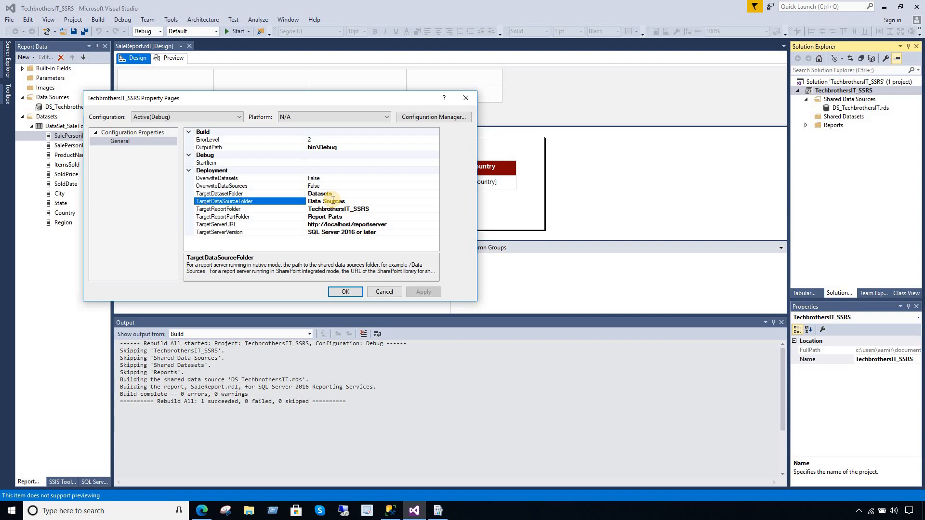
key("BackSpace")
left_click(291, 203)
type("TB_")
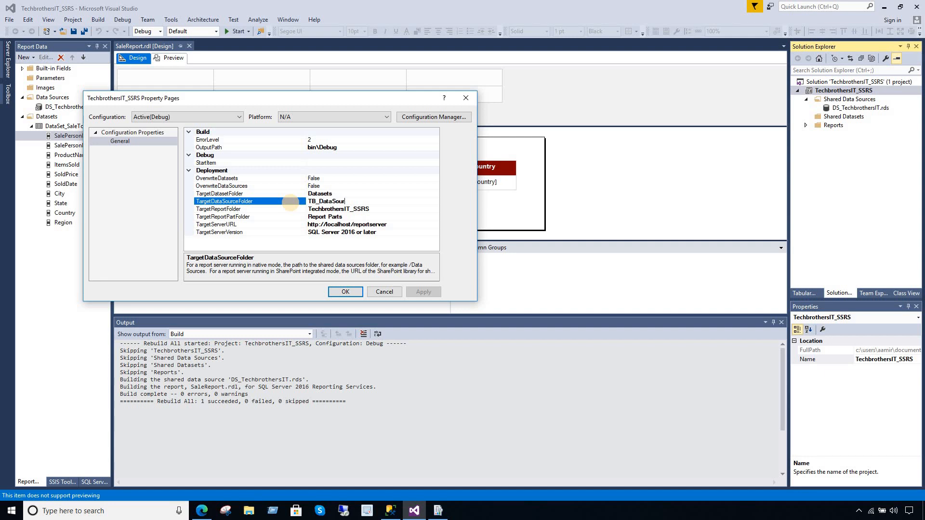
type("DataSources")
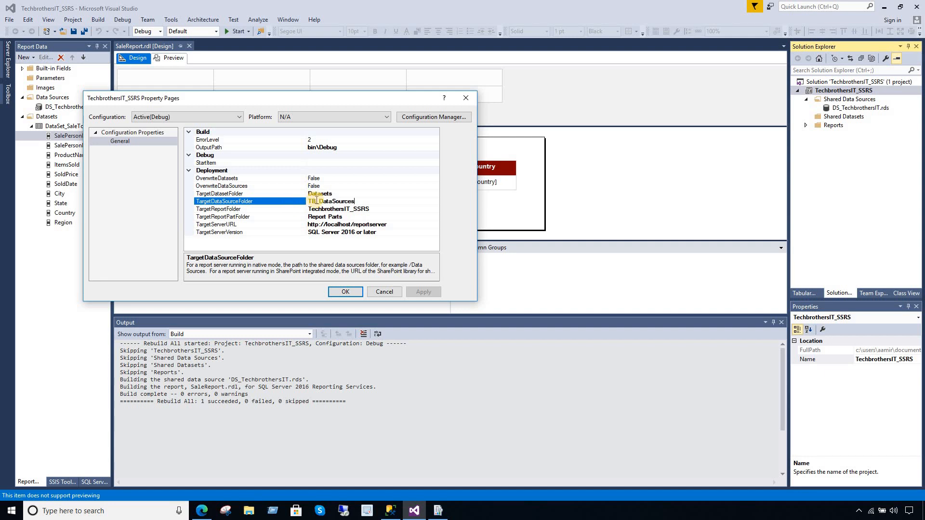
key("Return")
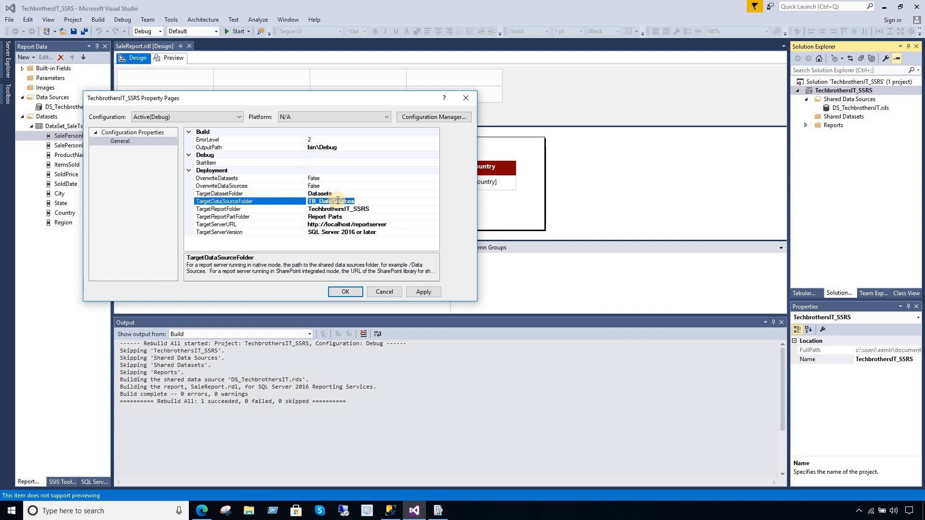
left_click(337, 201)
double_click(336, 201)
left_click(336, 201)
double_click(326, 201)
left_click(322, 202)
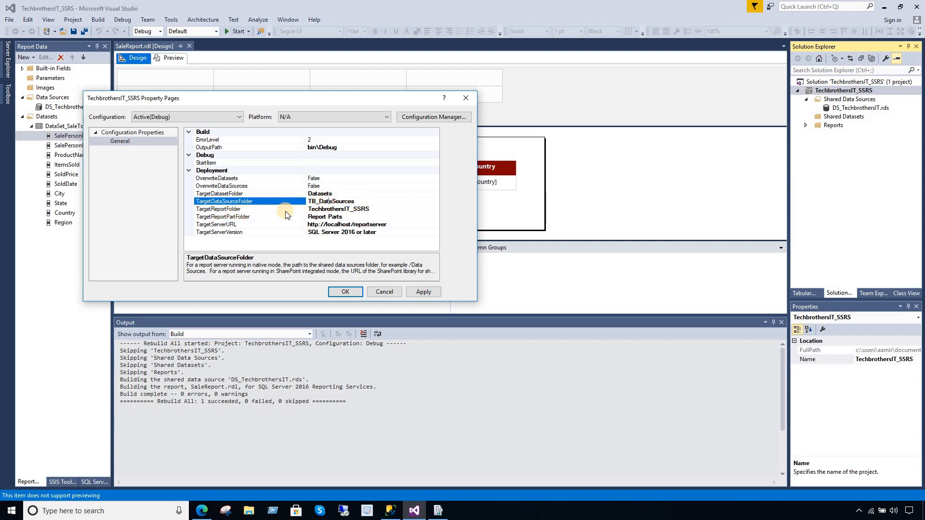
- Change TargetReportFolder from TechbrothersIT_SSRS to TechbrothersIT_Reports
left_click(349, 208)
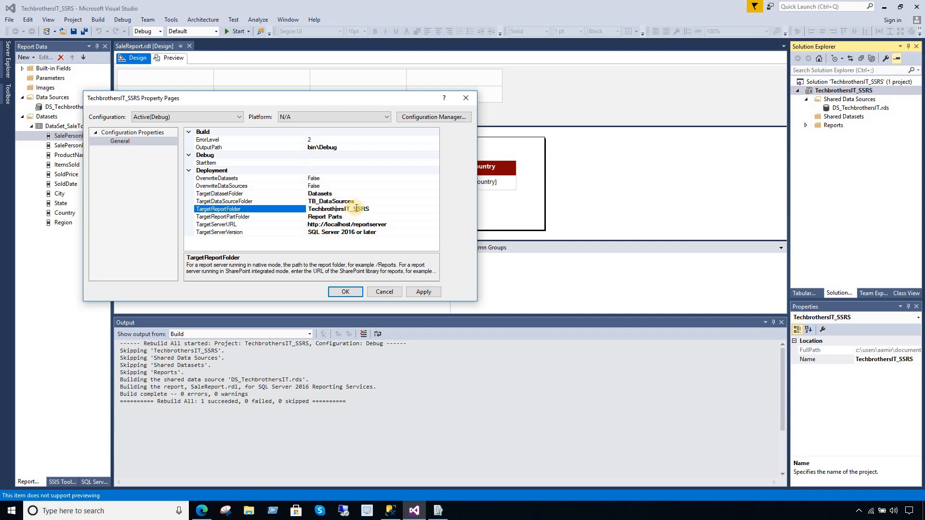
left_click_drag(372, 209, 359, 208)
key("BackSpace")
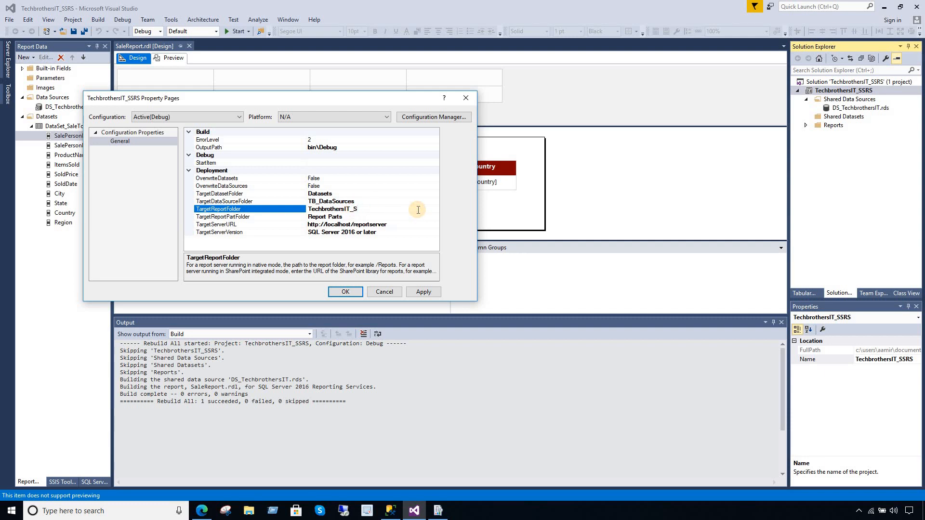
key("BackSpace")
type("Reports")
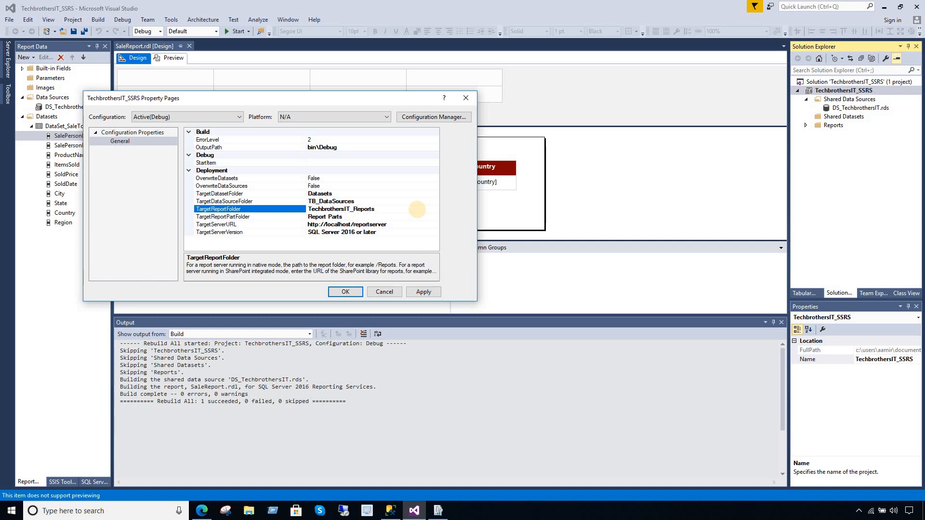
double_click(364, 209)
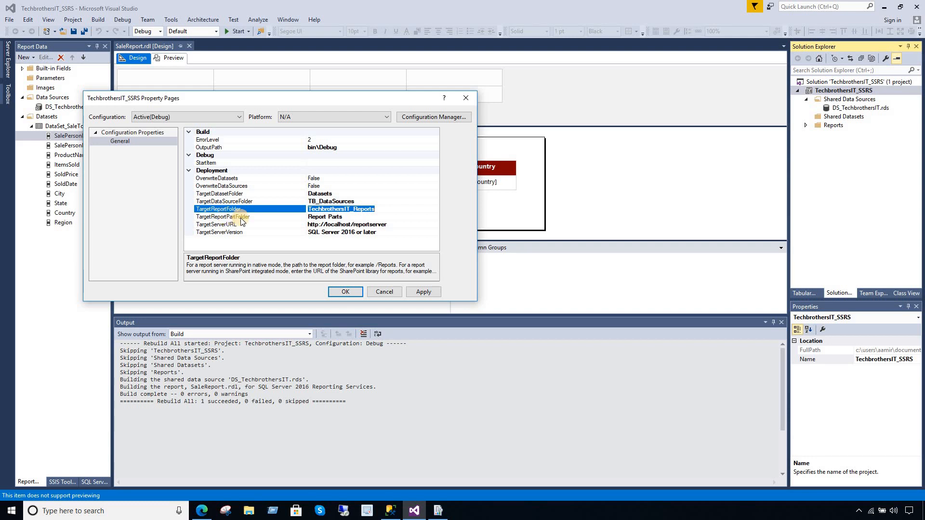
- Review TargetReportPartFolder and select the current localhost TargetServerURL value
left_click(277, 218)
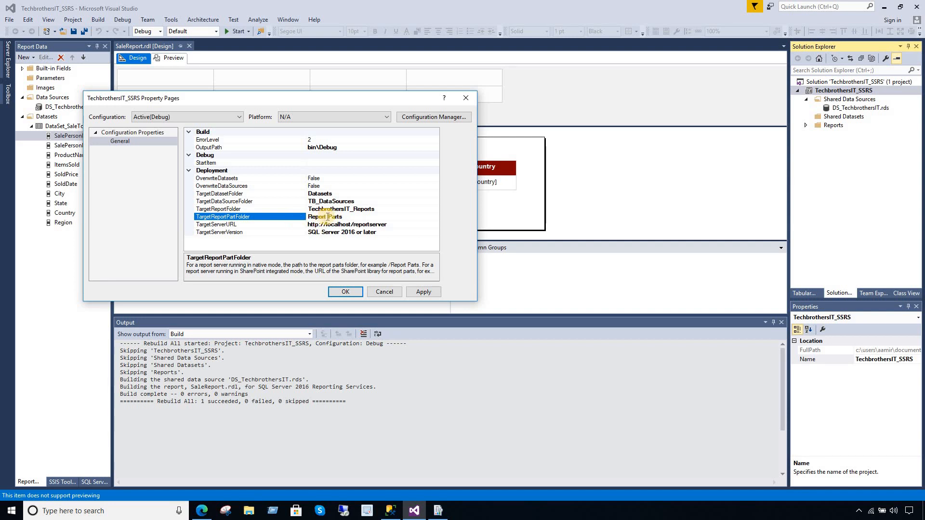
left_click_drag(344, 217, 270, 224)
left_click(337, 225)
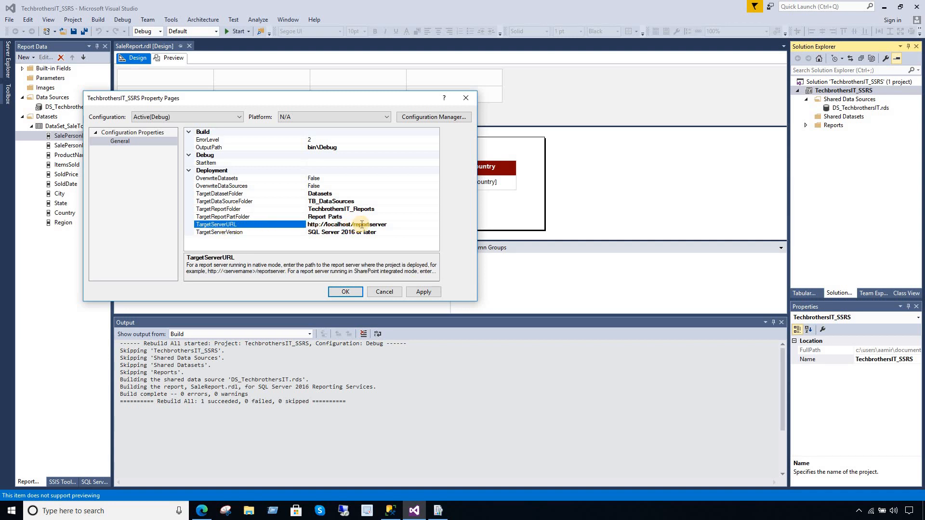
left_click_drag(388, 224, 301, 227)
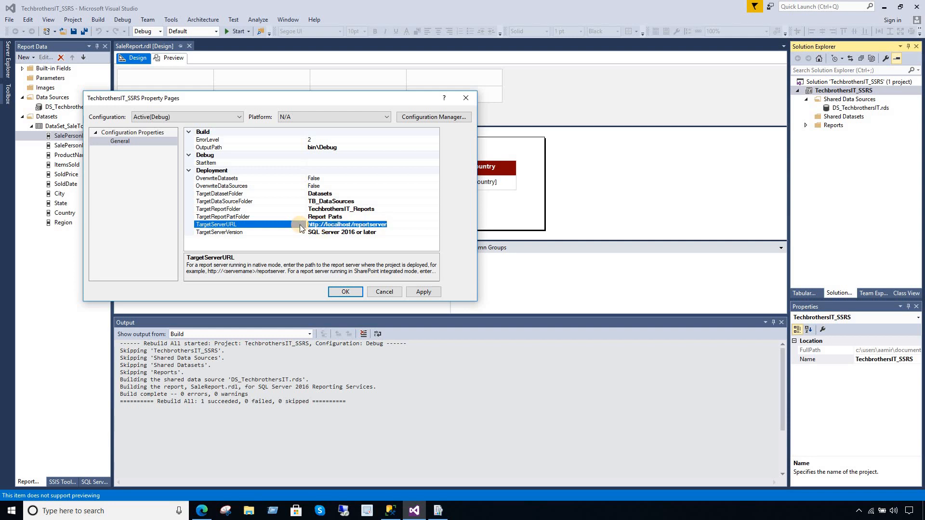
left_click(202, 510)
left_click_drag(246, 24, 133, 24)
right_click(144, 24)
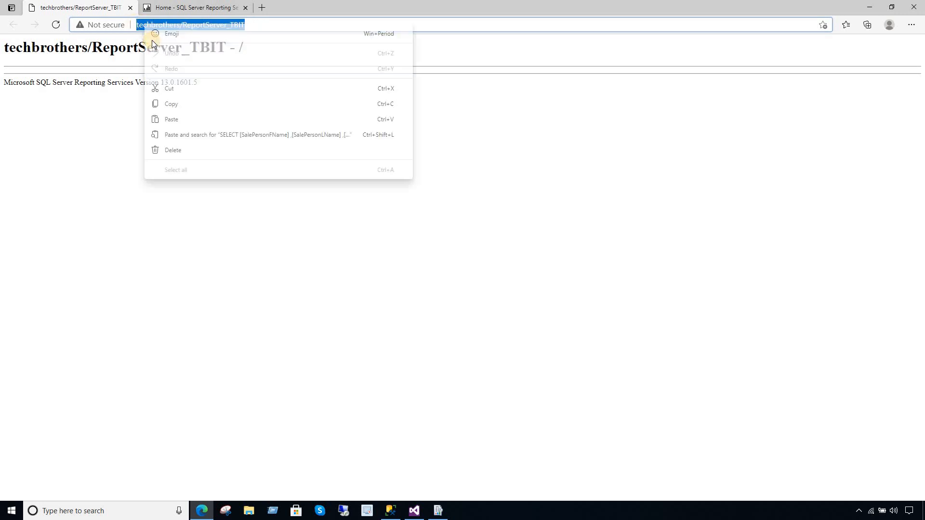
left_click(171, 103)
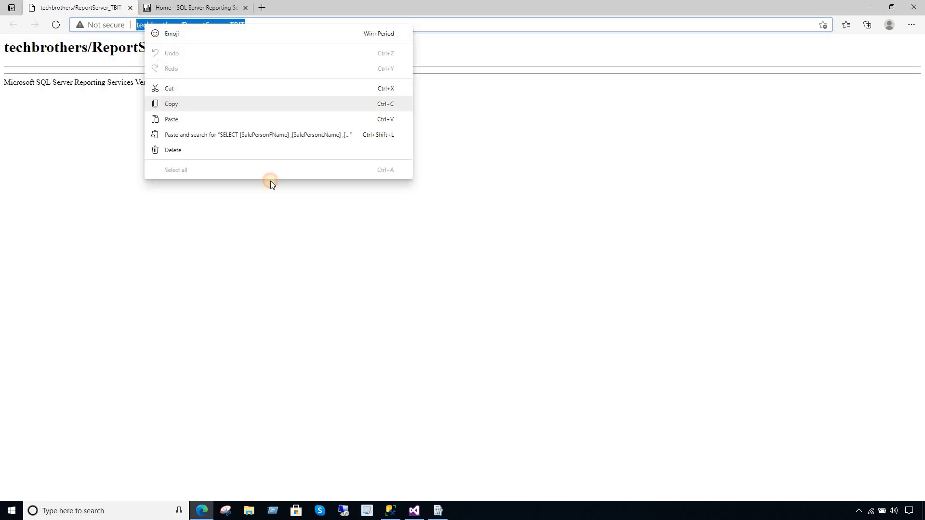
left_click(414, 511)
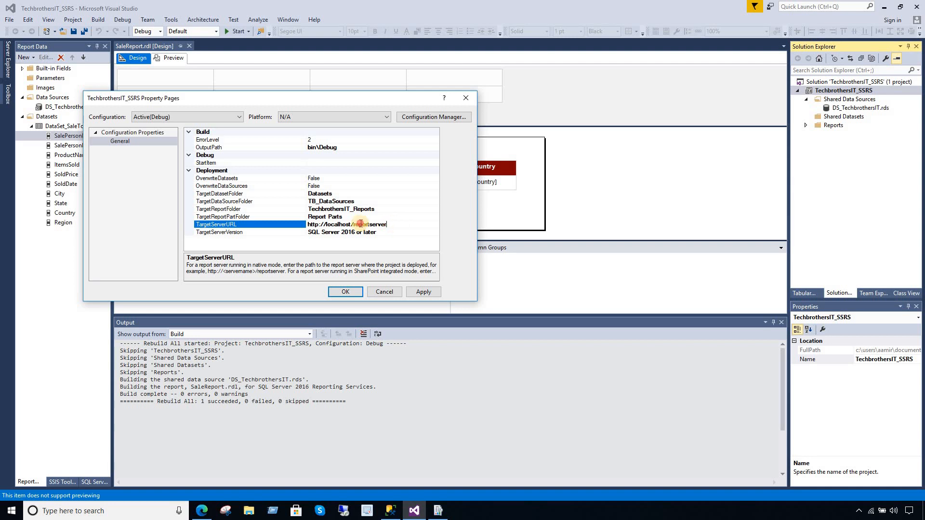
double_click(292, 224)
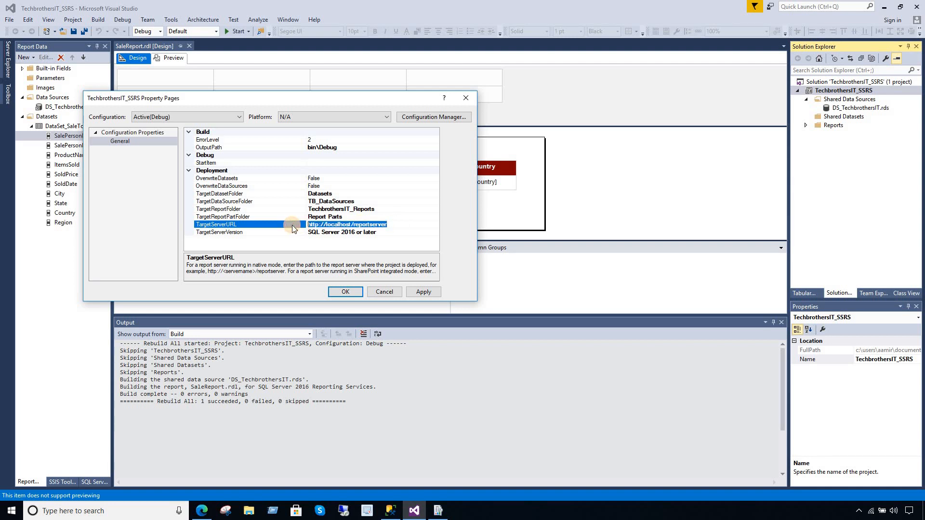
key("ctrl+v")
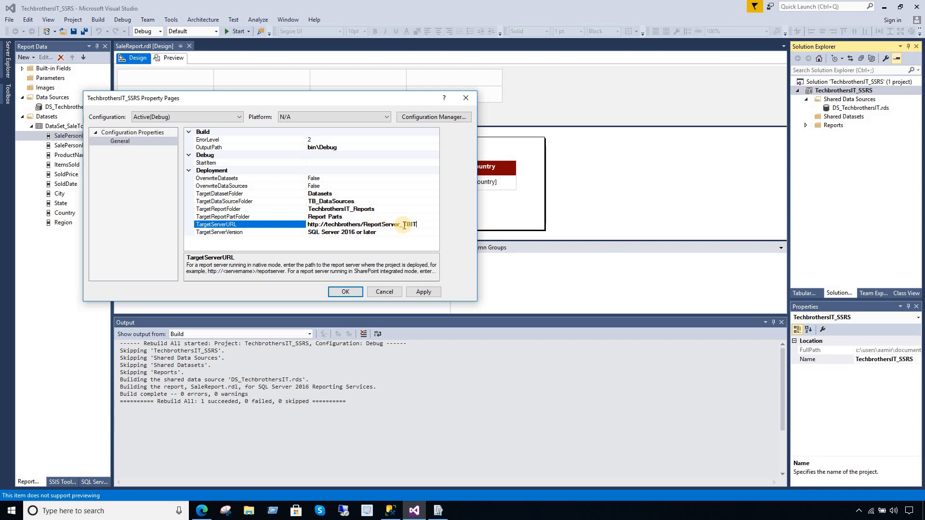
- Compare the new server URL against the ReportServer and portal pages in Edge
left_click_drag(423, 224, 307, 227)
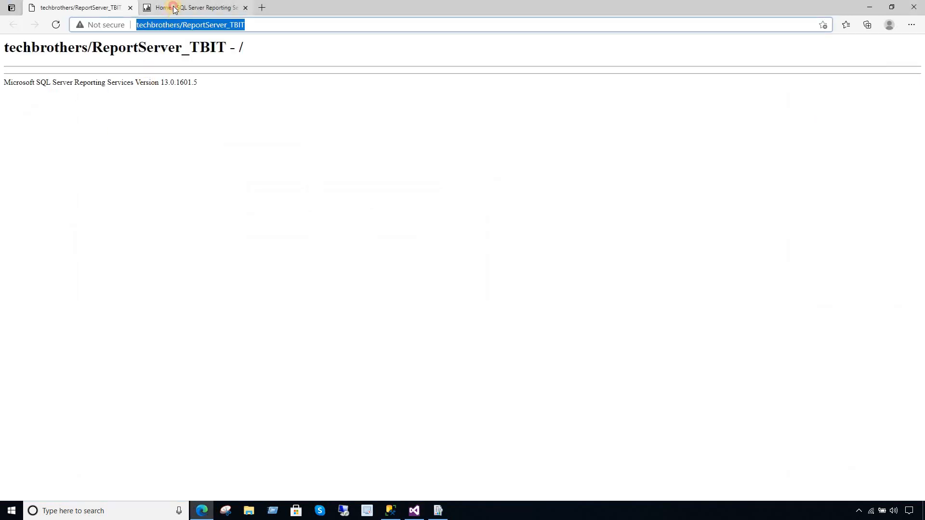
left_click(183, 7)
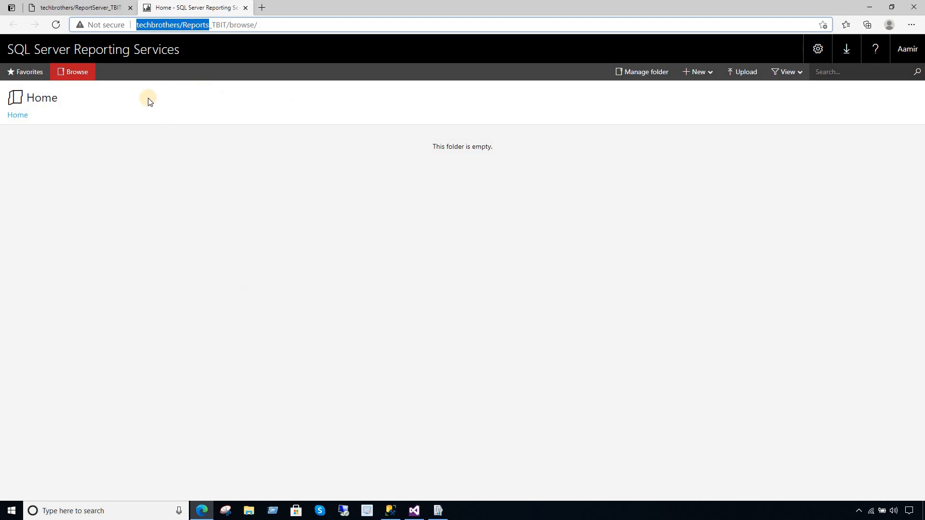
left_click(106, 7)
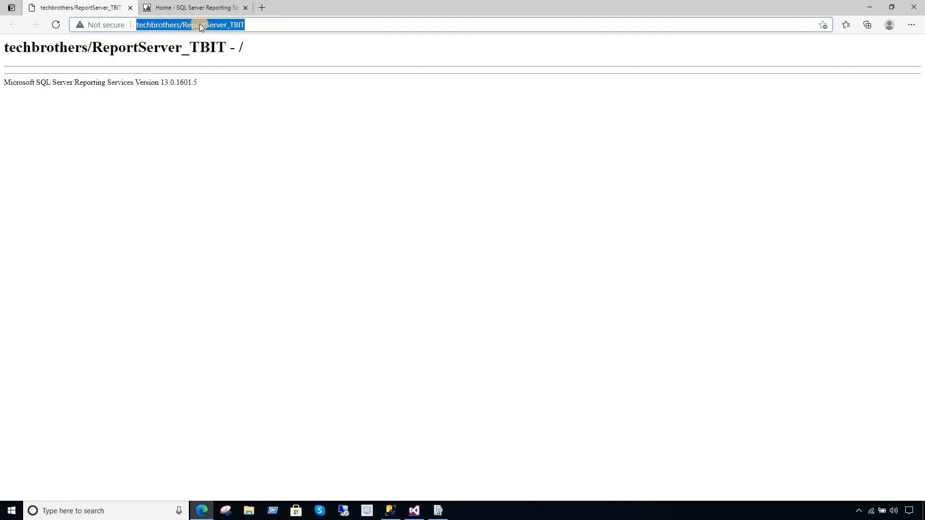
left_click(199, 7)
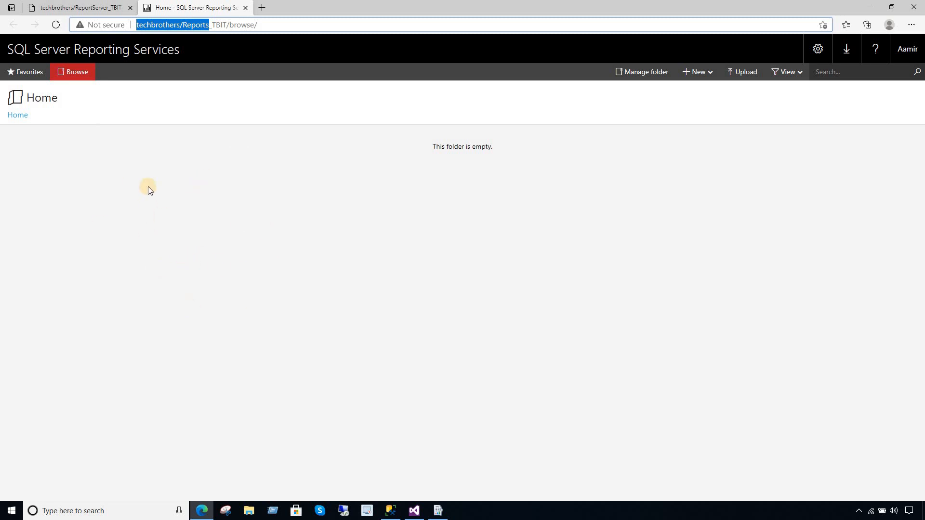
left_click(415, 511)
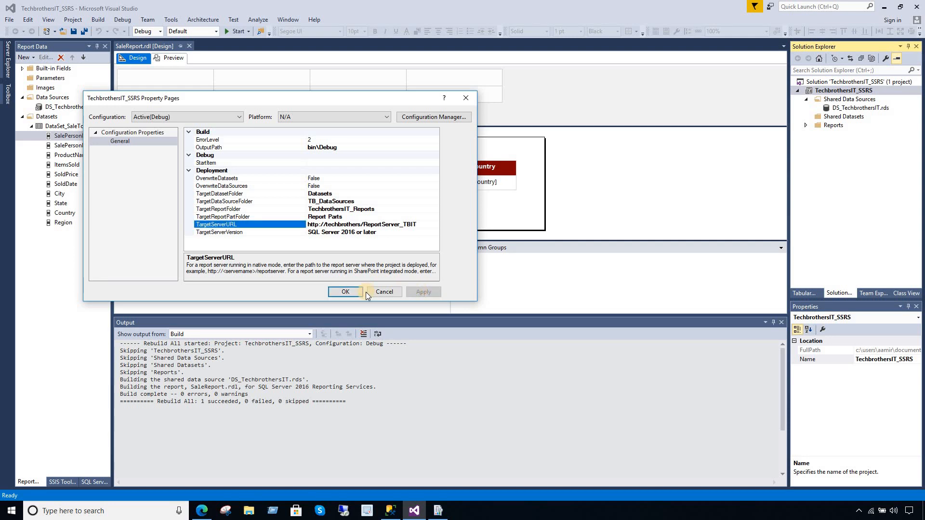
- Apply the deployment settings, locate SaleReport.rdl under Reports, and recheck the property pages
left_click(352, 291)
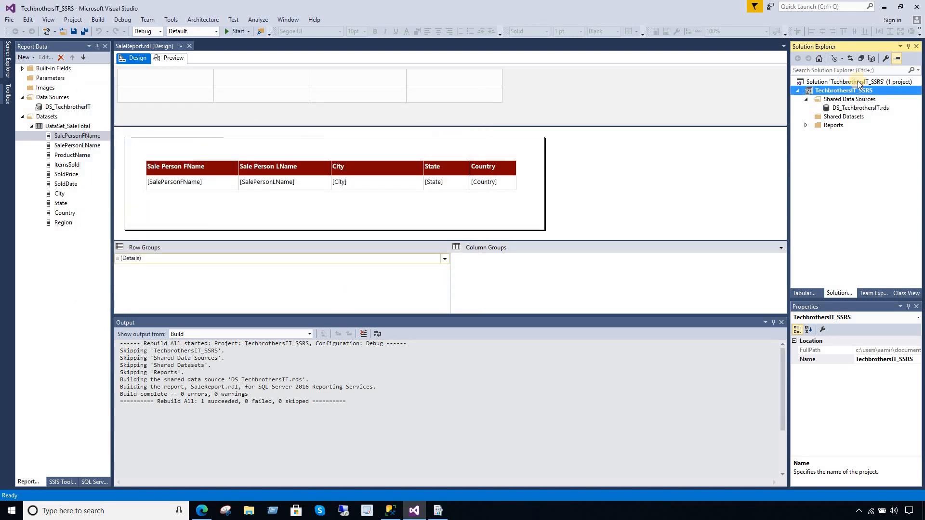
right_click(839, 93)
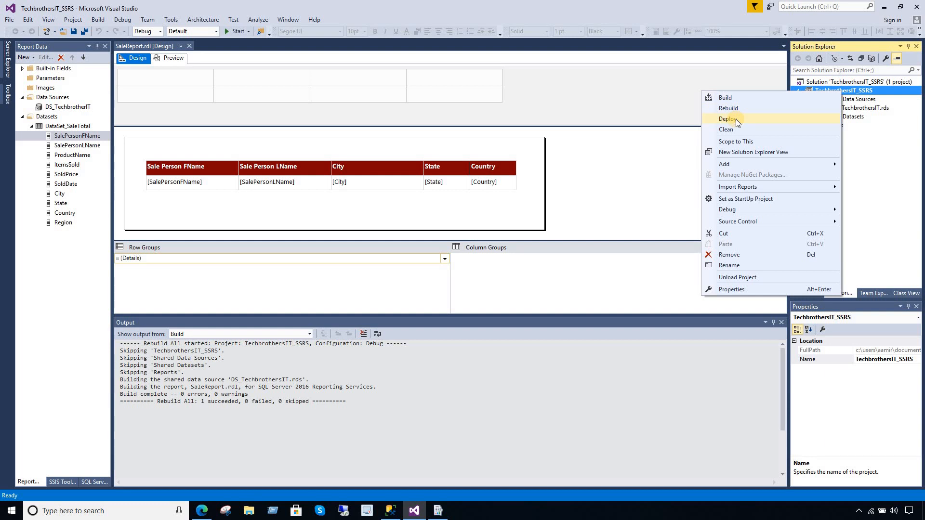
left_click(864, 127)
left_click(811, 126)
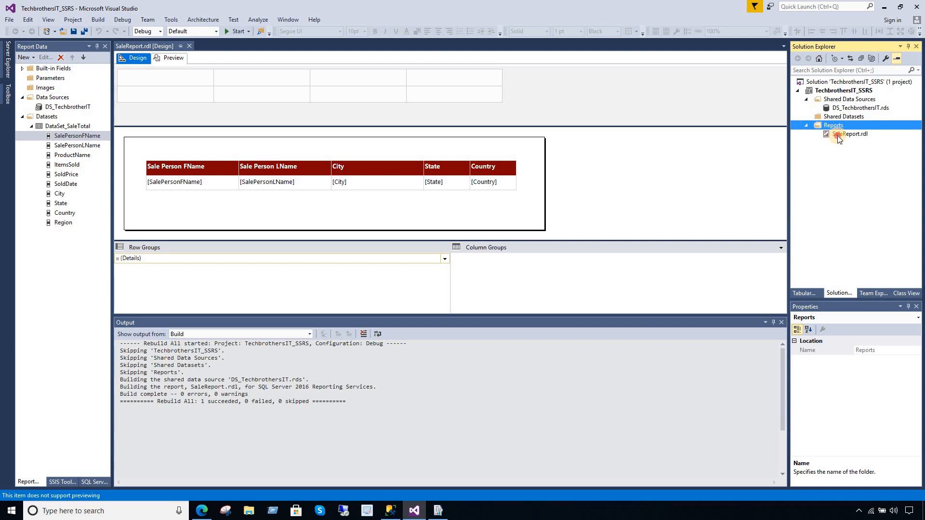
left_click(836, 135)
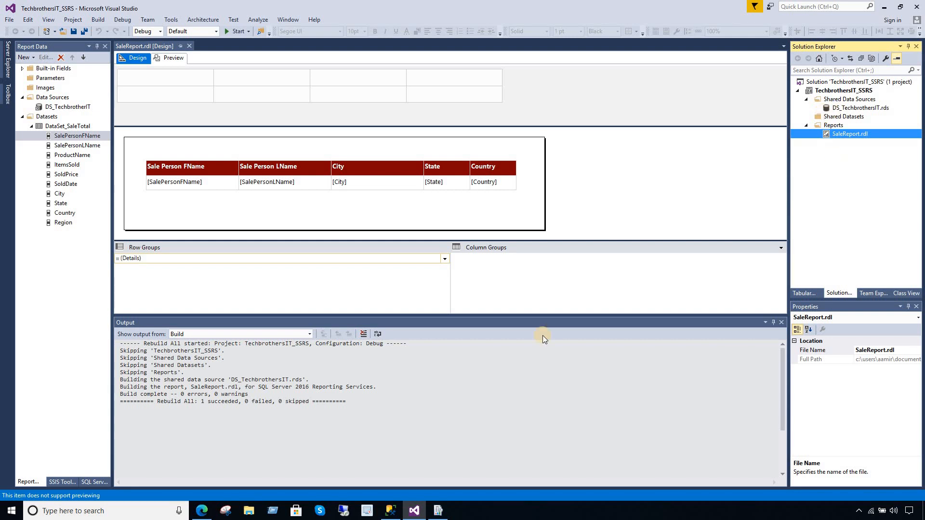
left_click(830, 91)
right_click(828, 93)
left_click(732, 290)
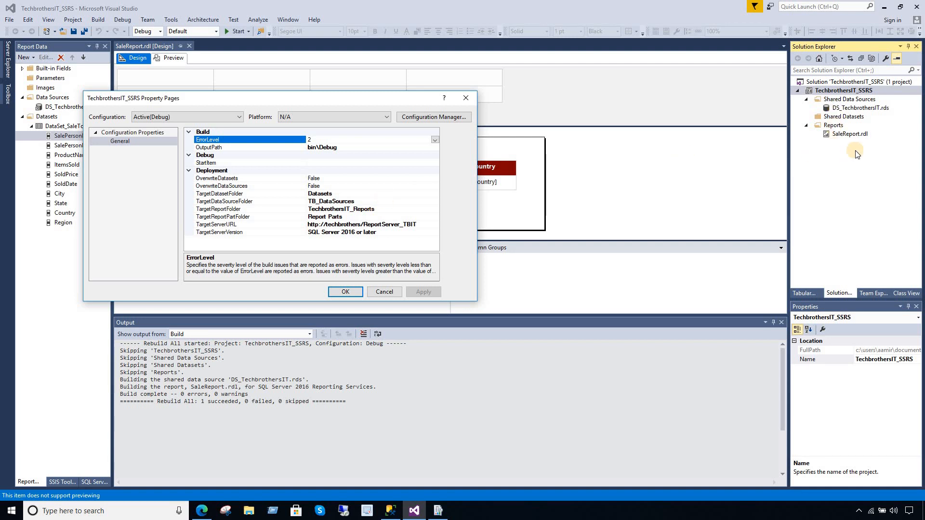
left_click(356, 292)
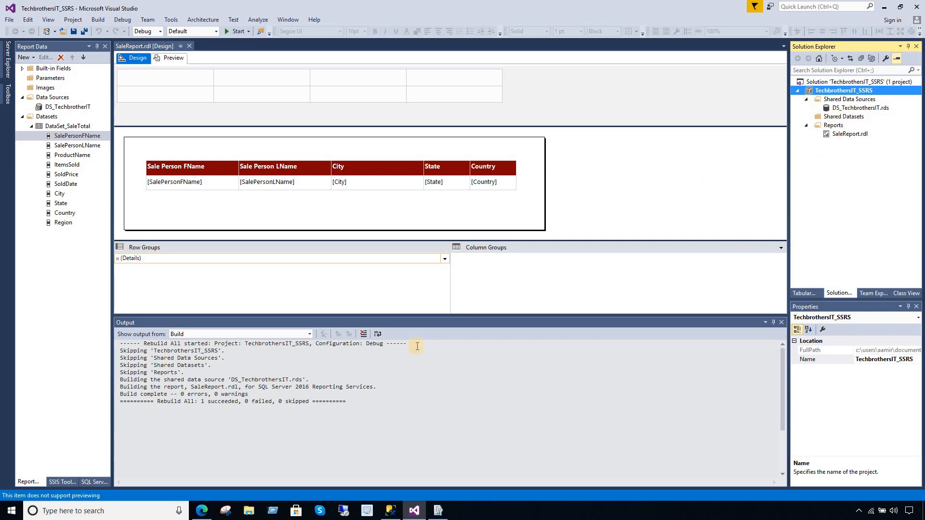
- Deploy the TechbrothersIT_SSRS project to the ReportServer_TBIT report server
right_click(845, 93)
left_click(754, 124)
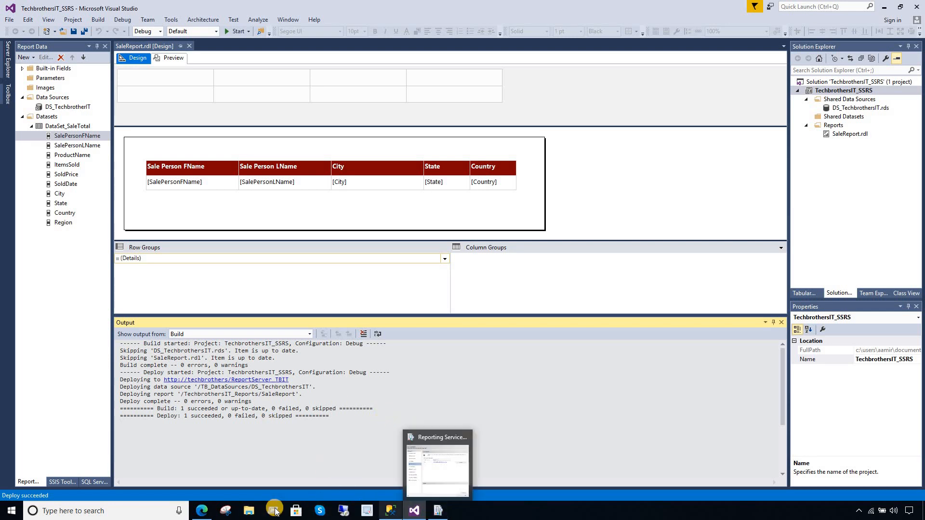
left_click(202, 511)
left_click(156, 158)
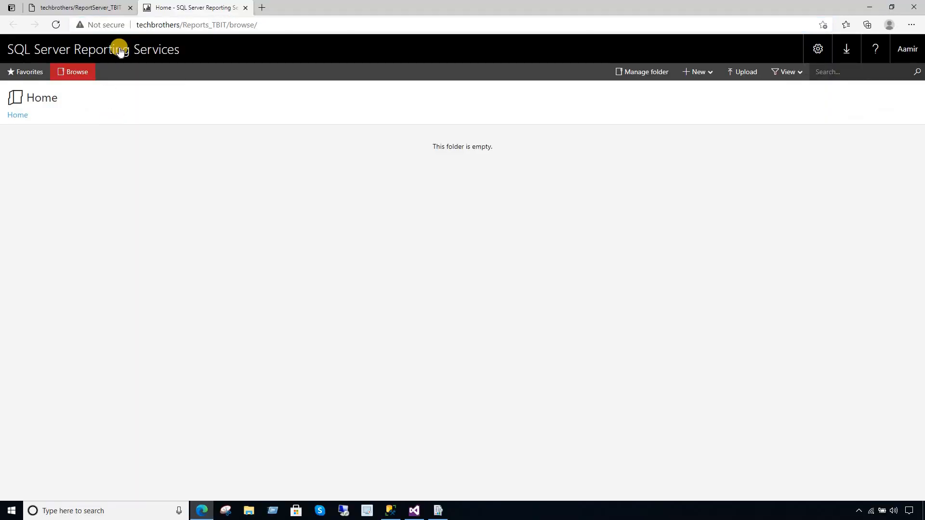
left_click(64, 9)
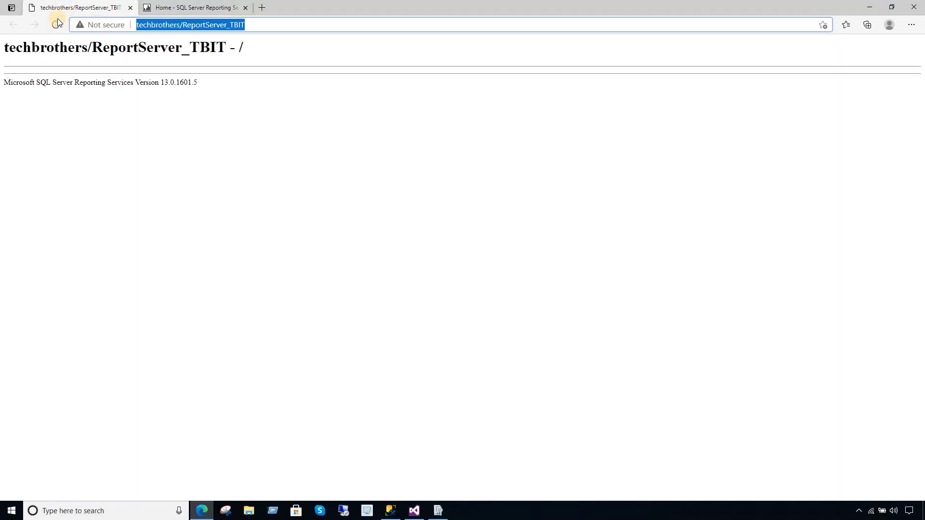
left_click(56, 24)
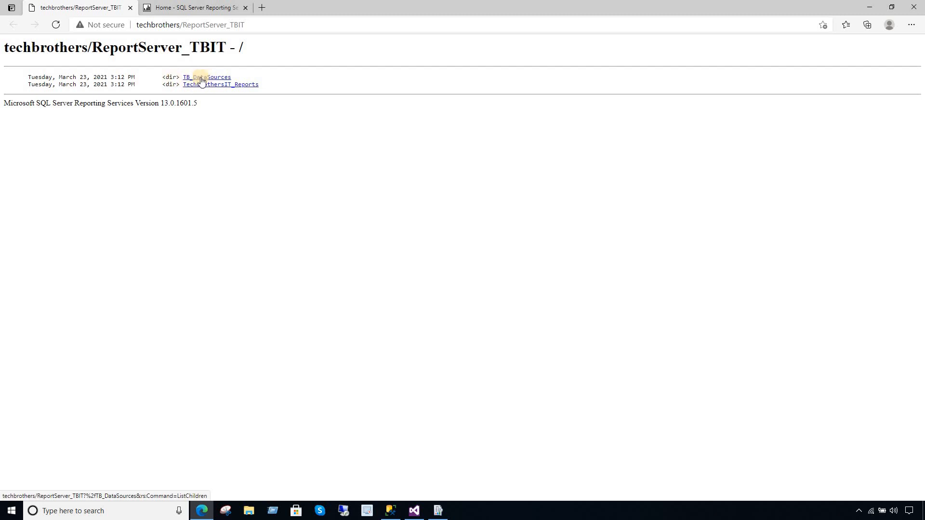
left_click(206, 78)
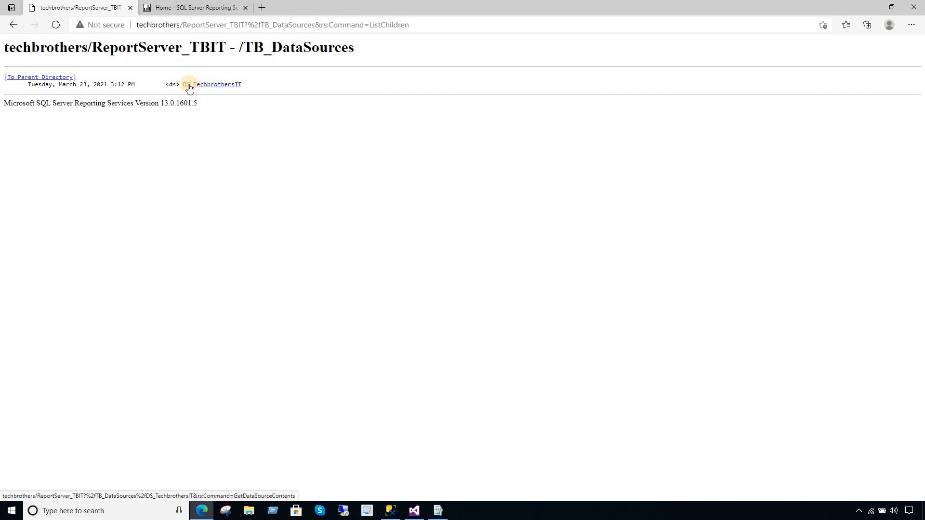
left_click(11, 28)
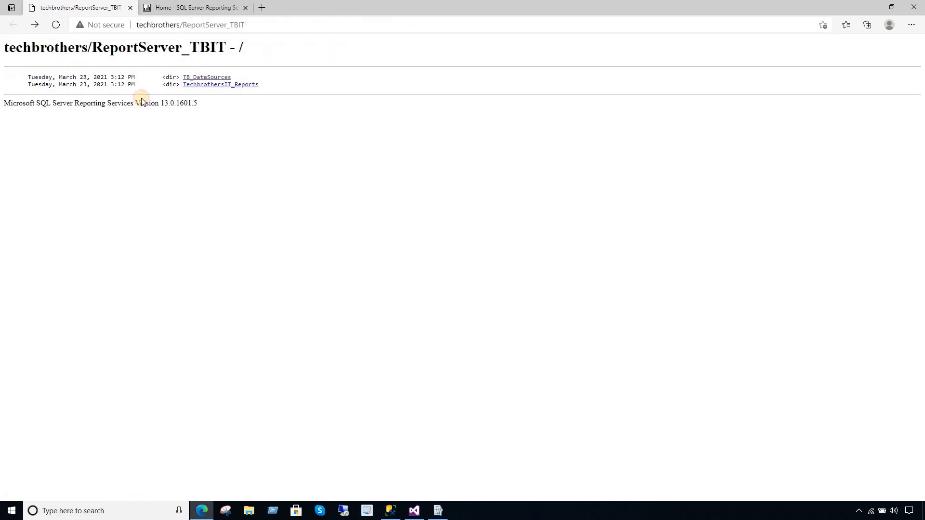
left_click(202, 86)
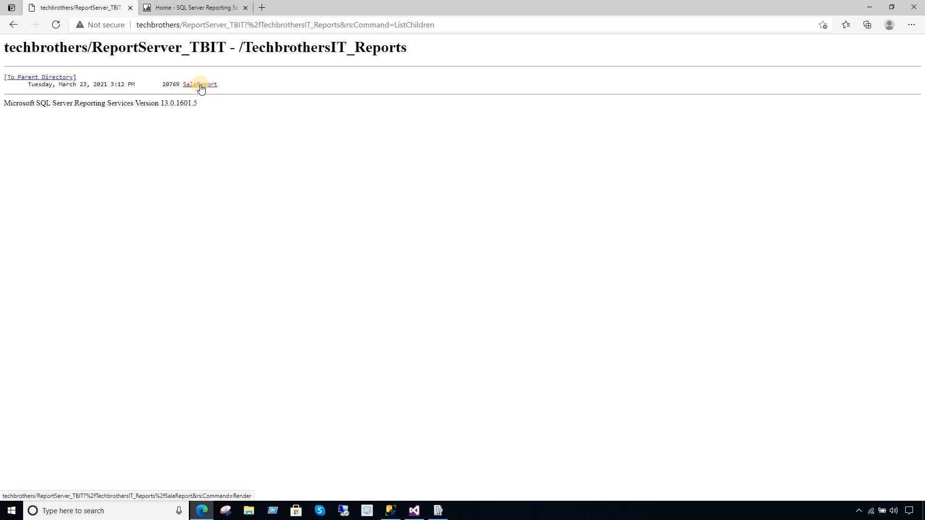
left_click(201, 86)
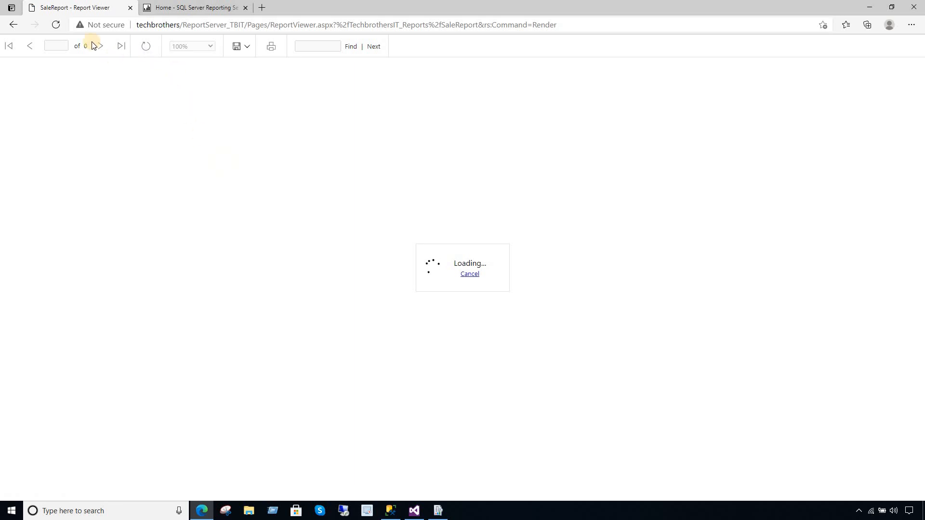
left_click(14, 24)
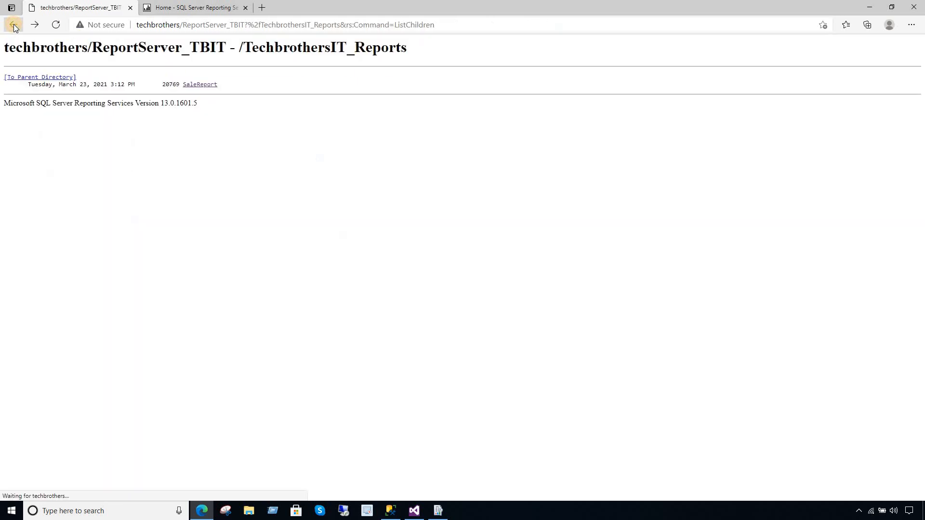
left_click(13, 25)
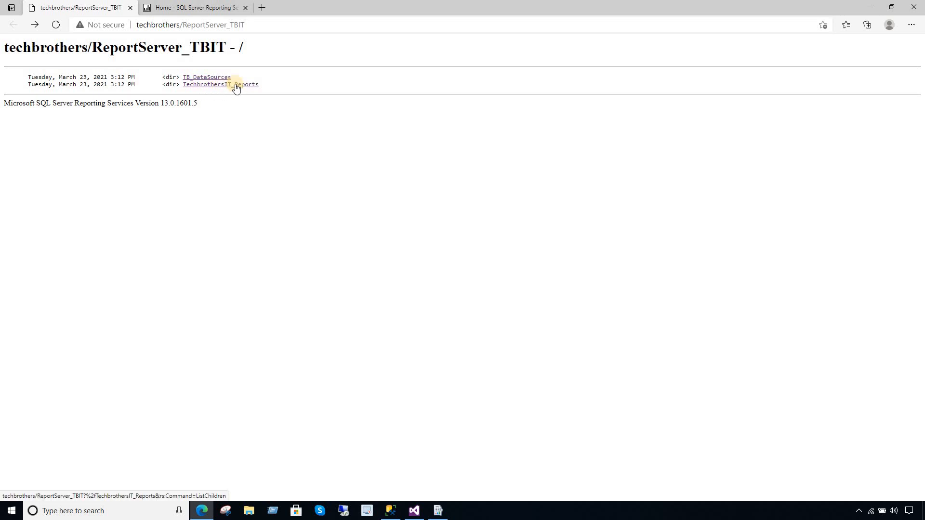
left_click(181, 13)
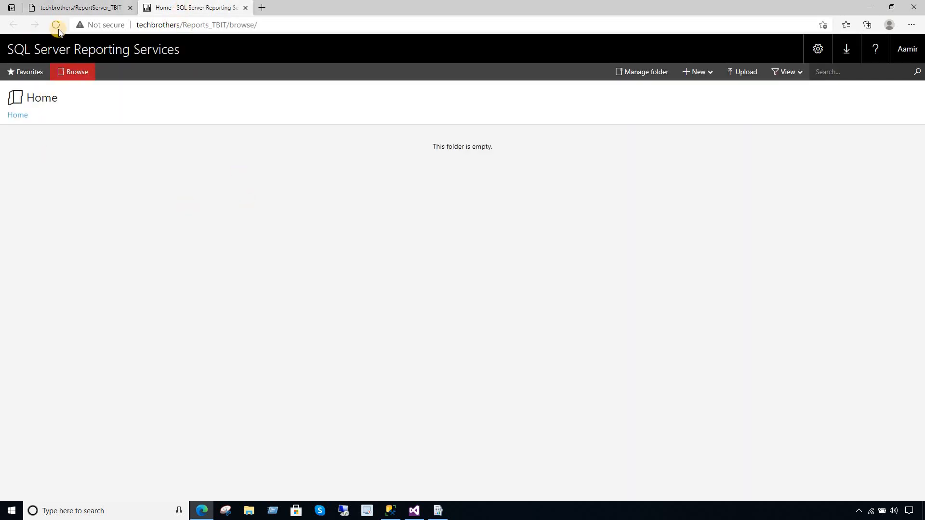
- Examine the portal address's server name, Reports part and _TBIT suffix, then reload Home
left_click(282, 26)
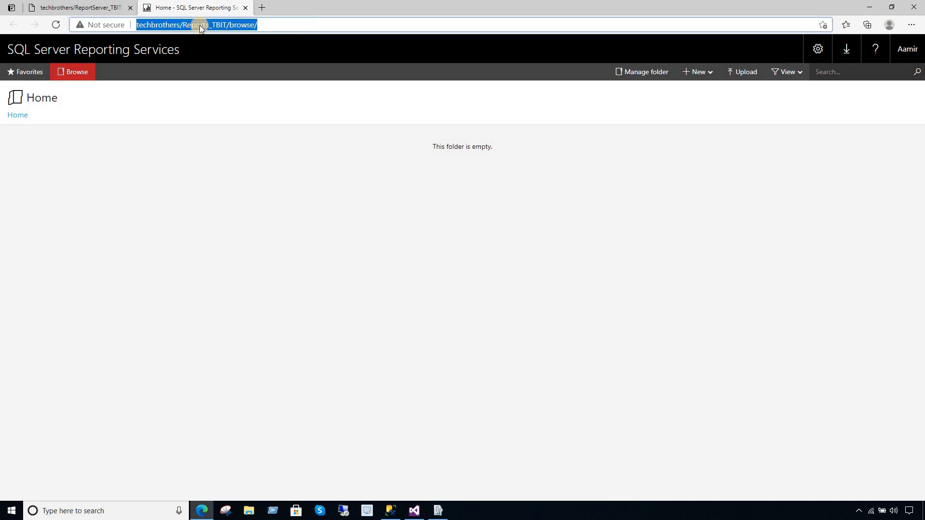
left_click(186, 25)
left_click_drag(184, 24, 137, 25)
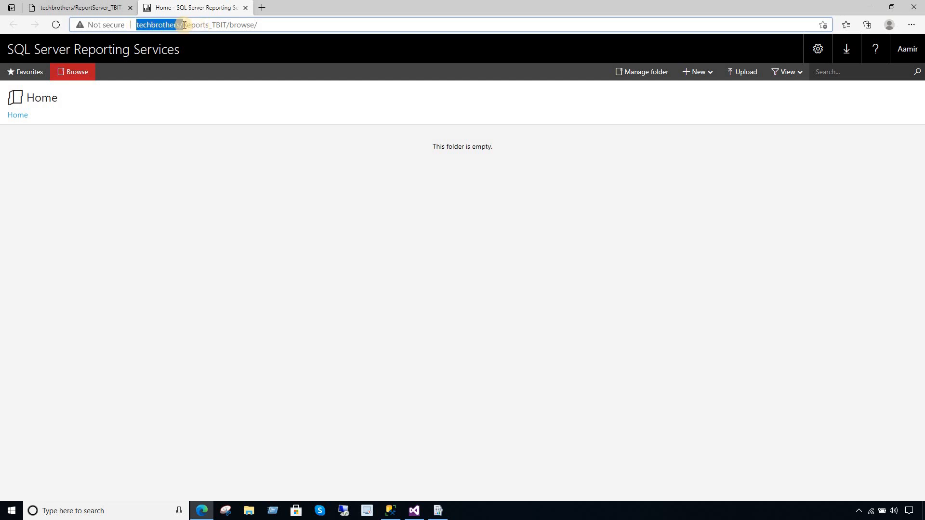
left_click(202, 24)
double_click(203, 24)
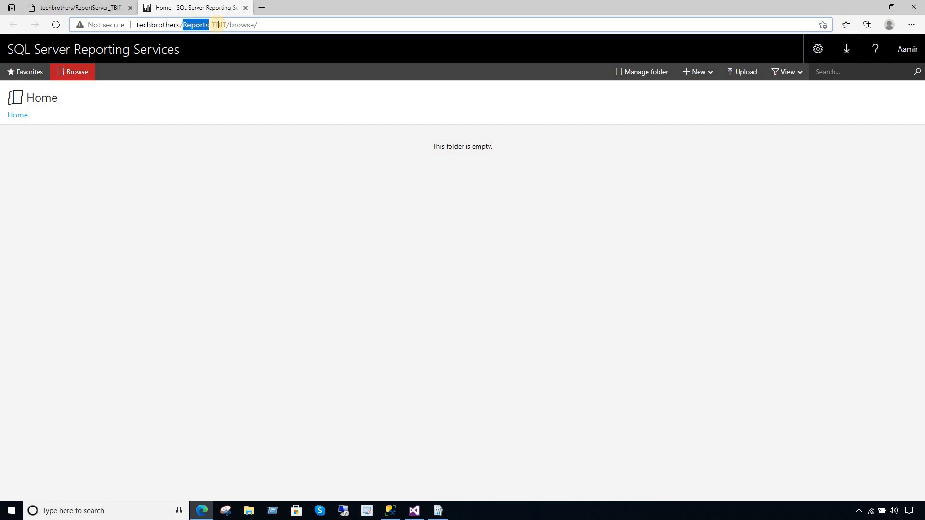
left_click_drag(226, 24, 210, 24)
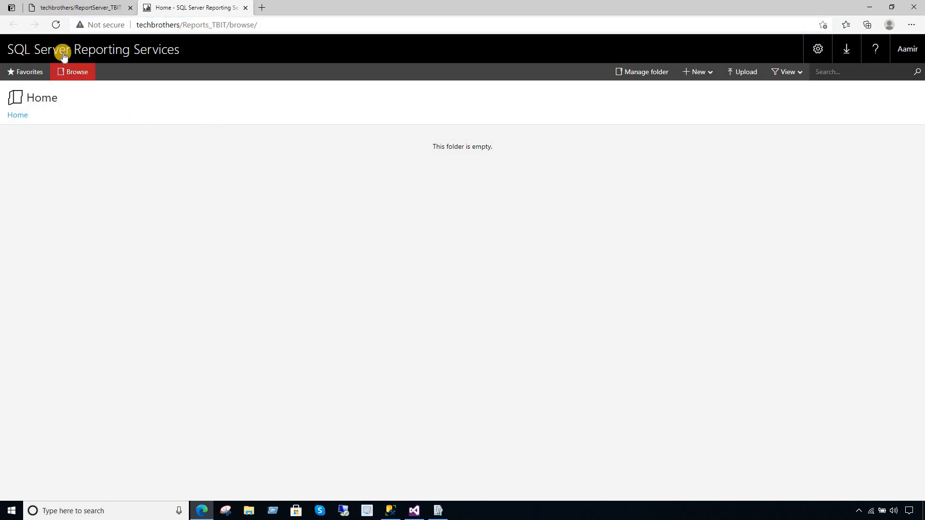
left_click(56, 24)
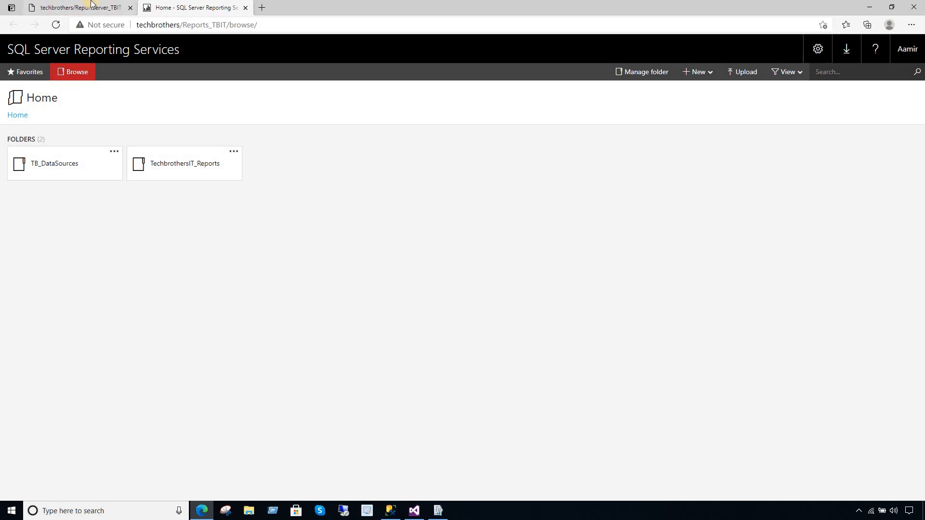
- Render SaleReport in TechbrothersIT_Reports, then open DS_TechbrothersIT in TB_DataSources
left_click(78, 7)
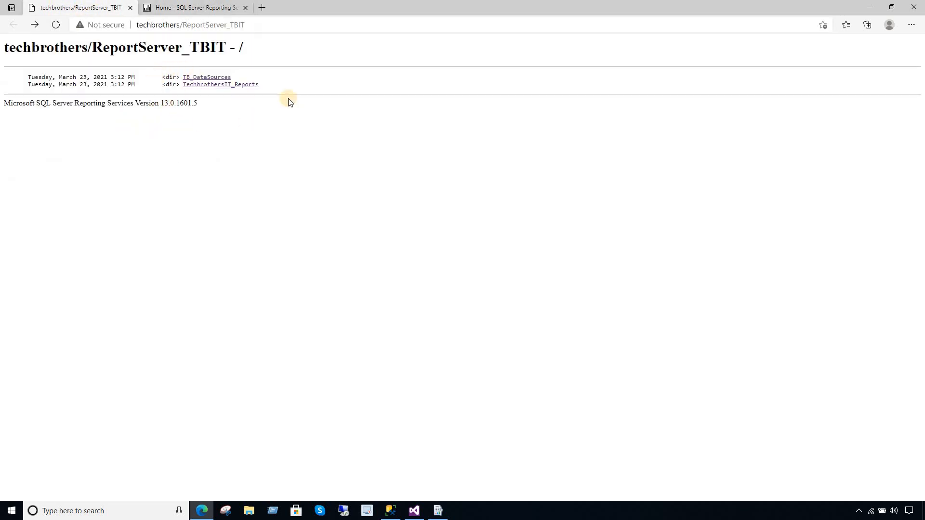
left_click(185, 4)
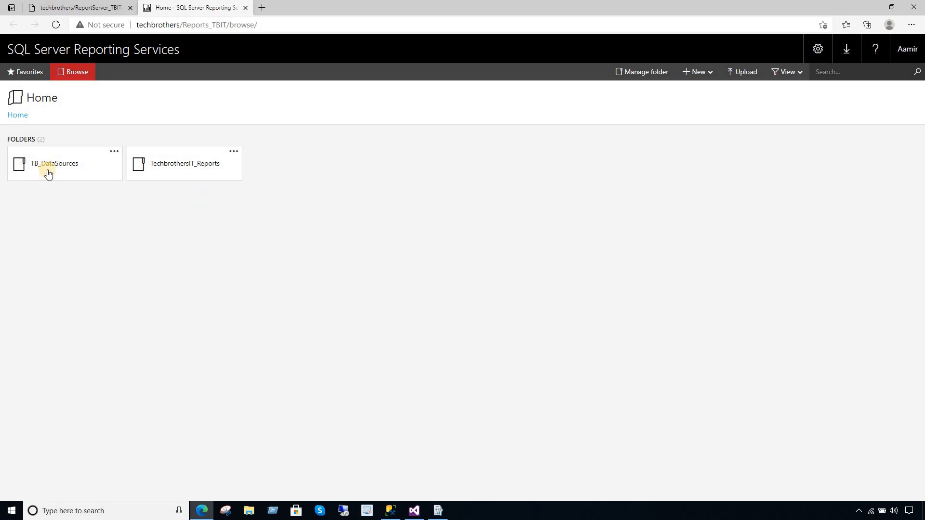
left_click(173, 173)
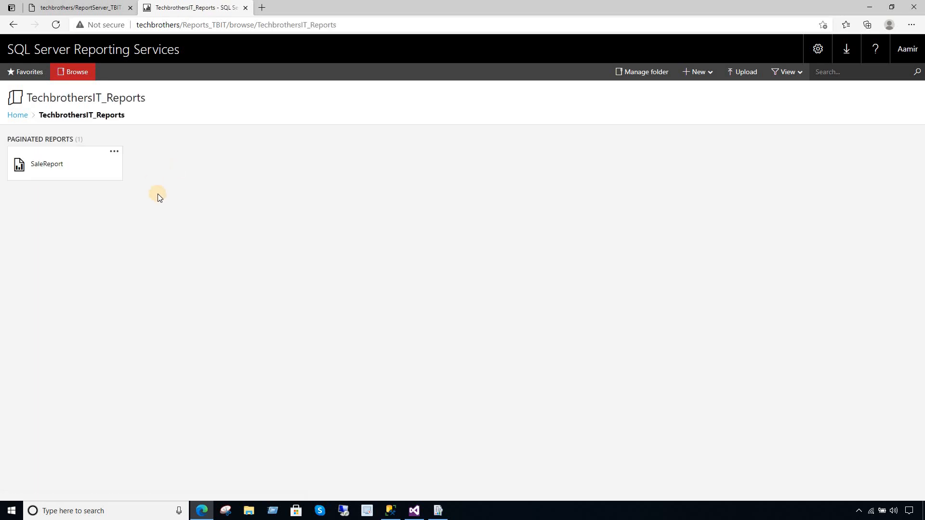
left_click(72, 174)
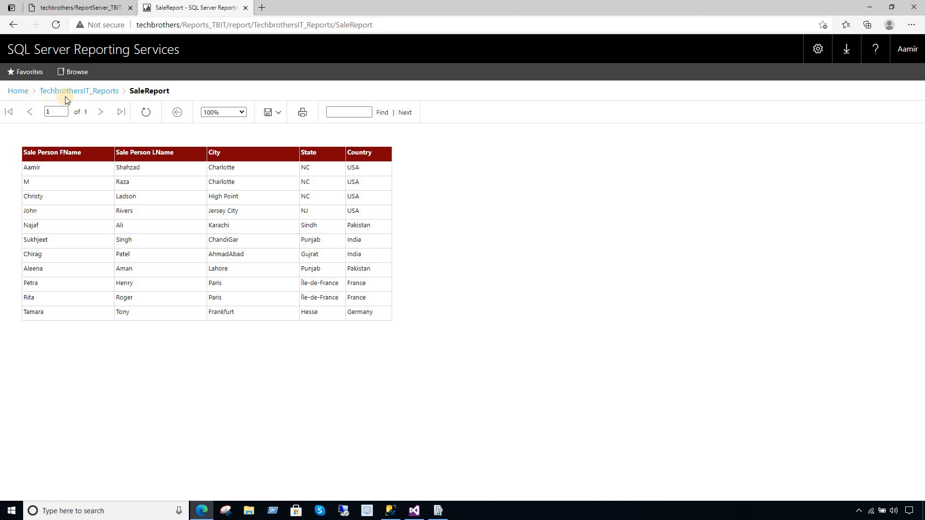
left_click(30, 93)
left_click(75, 165)
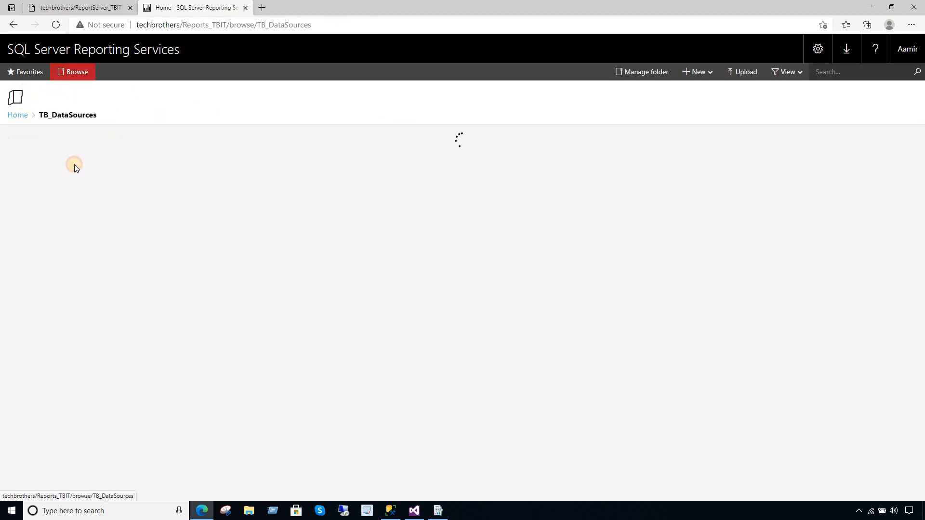
left_click(76, 170)
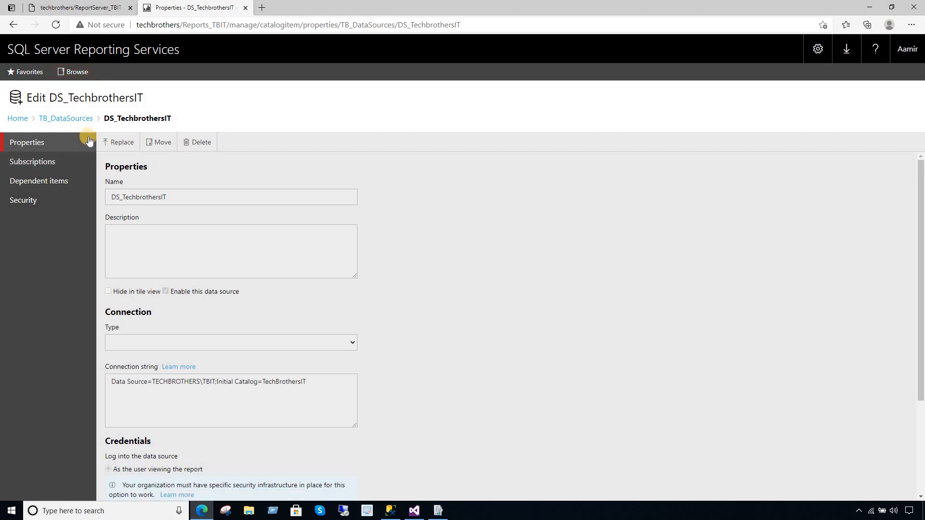
- Examine the connection string's TECHBROTHERS\TBIT server and TechBrothersIT database, then scroll to Credentials
left_click_drag(262, 384, 100, 382)
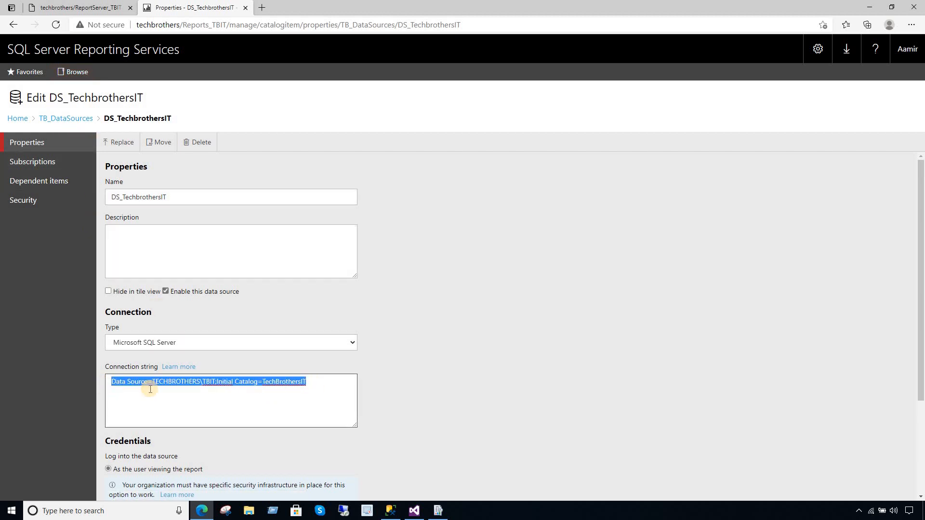
left_click(215, 382)
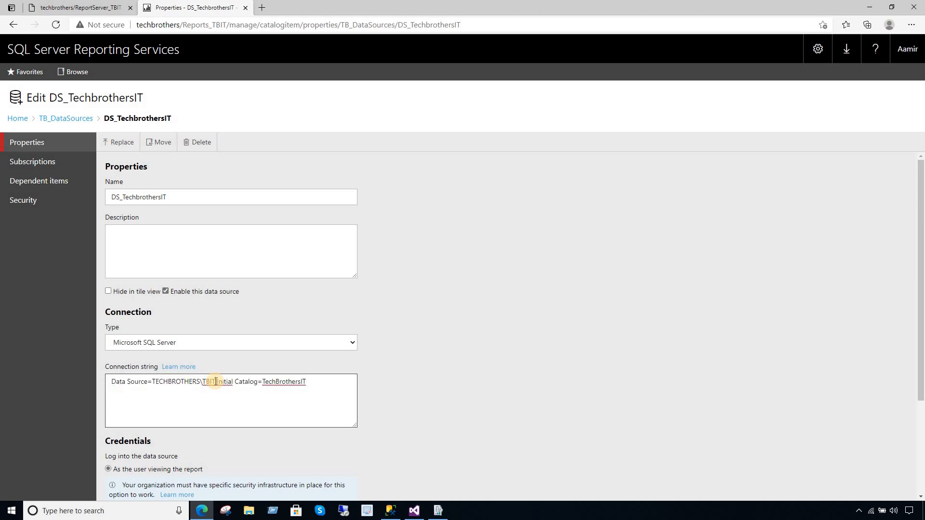
left_click_drag(215, 382, 151, 382)
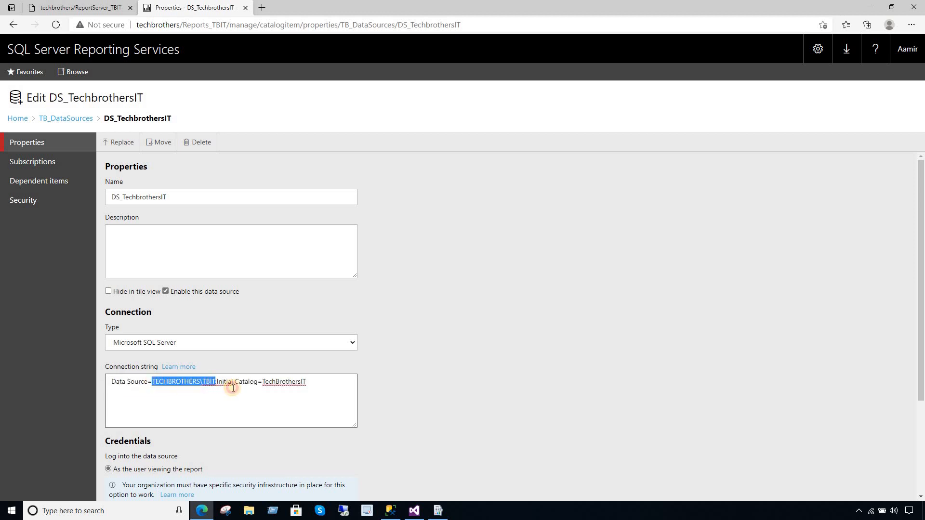
double_click(285, 382)
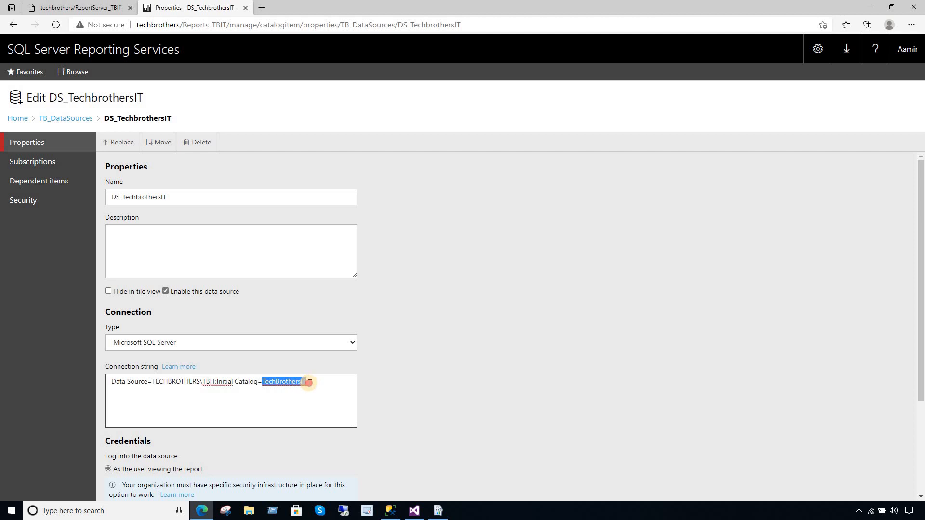
left_click_drag(311, 383, 265, 382)
left_click(424, 337)
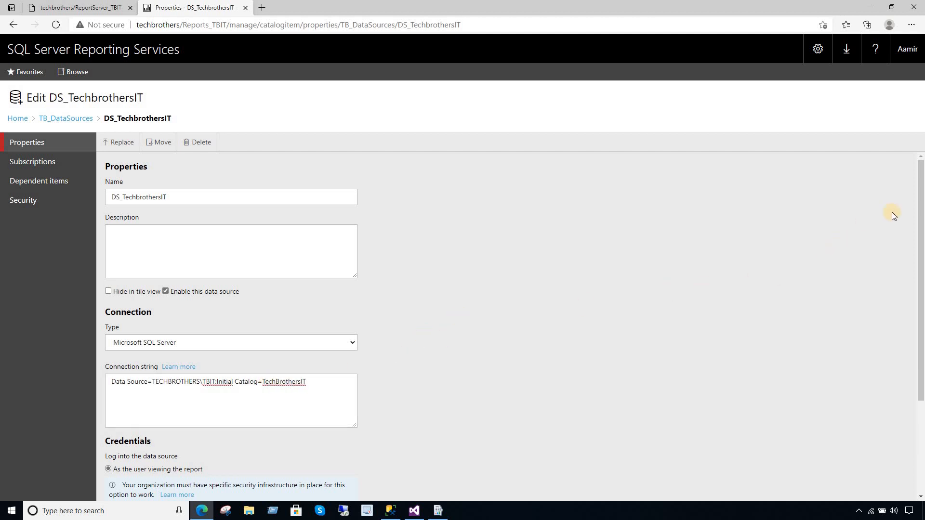
left_click_drag(921, 191, 922, 295)
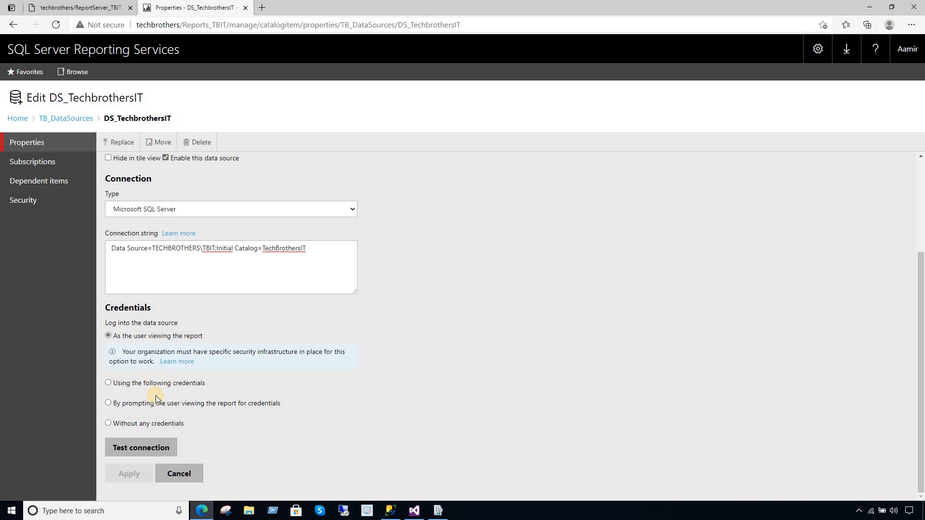
- Switch DS_TechbrothersIT to stored credentials using database user name and password
left_click(108, 383)
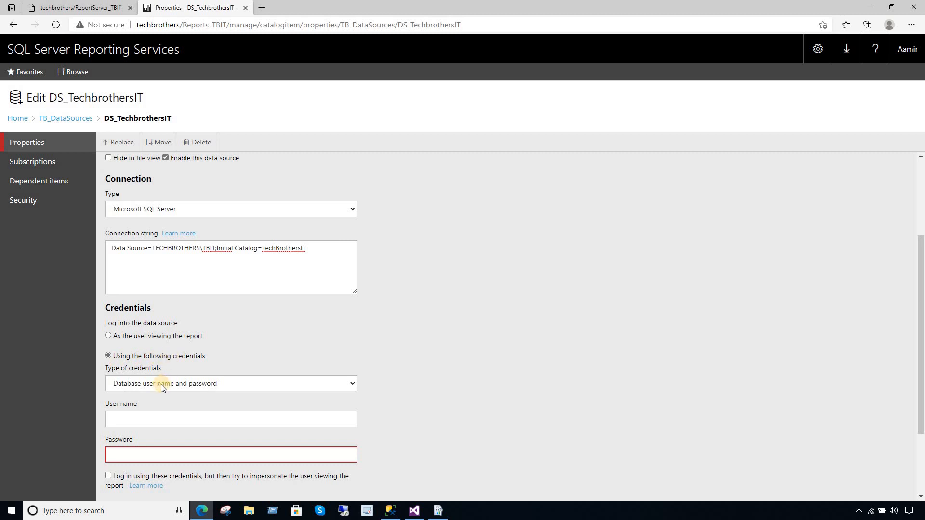
left_click(209, 386)
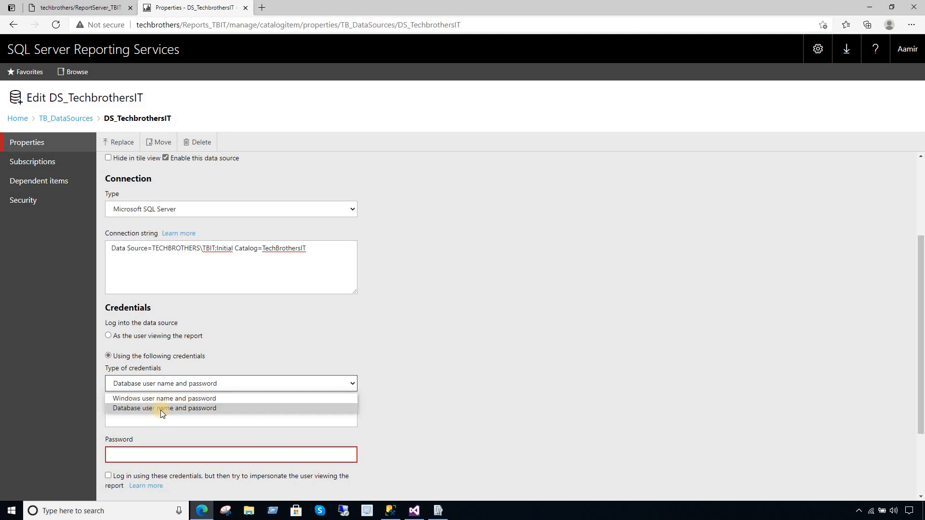
left_click(243, 363)
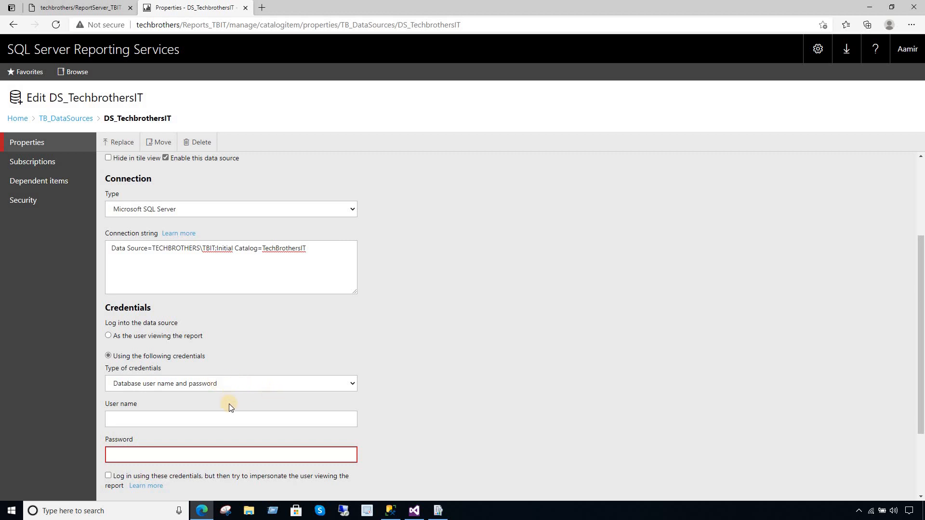
left_click(238, 384)
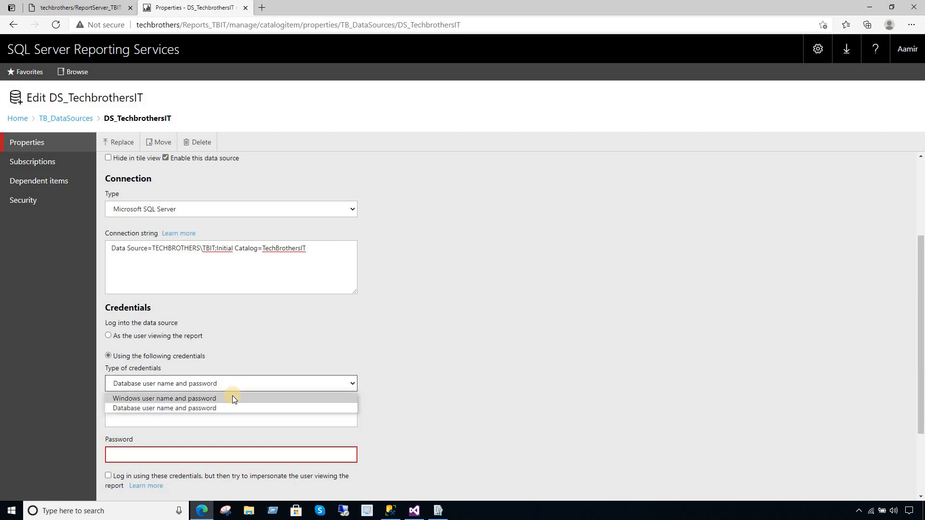
left_click(168, 409)
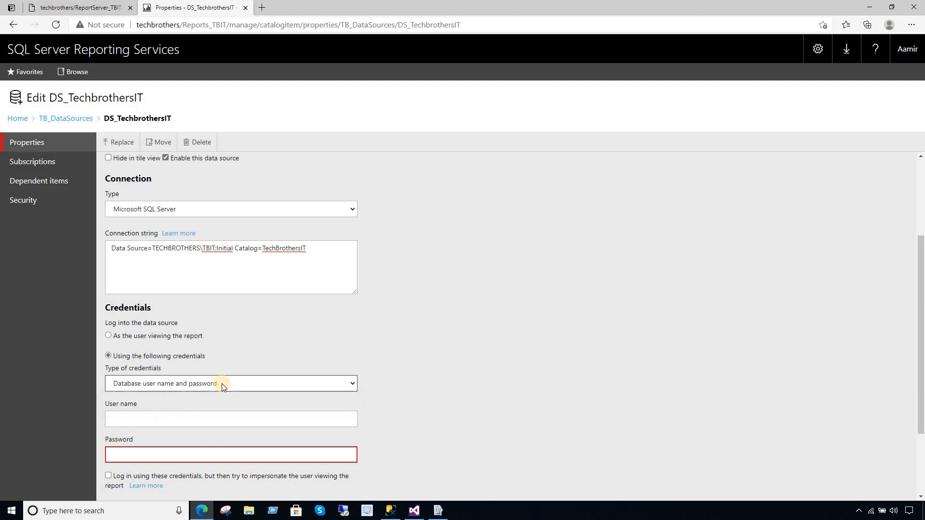
scroll(921, 278, "down", 2)
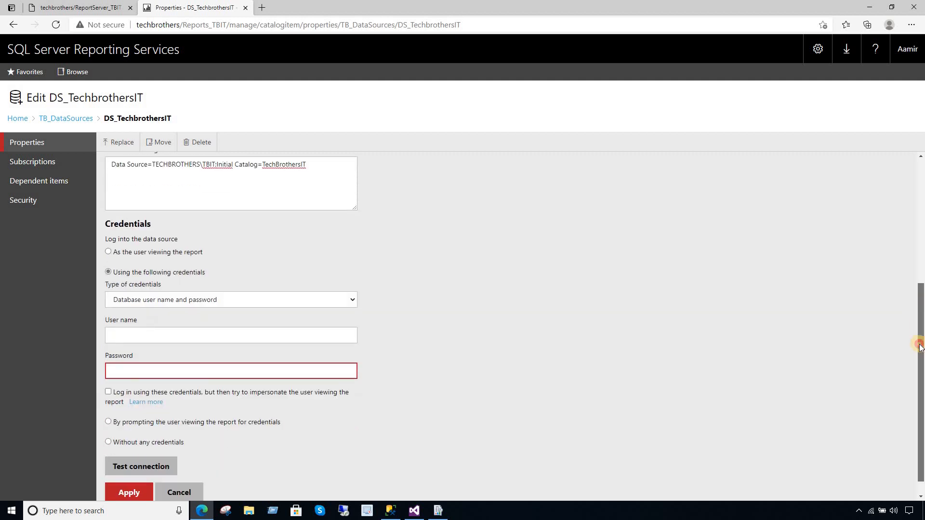
left_click(390, 509)
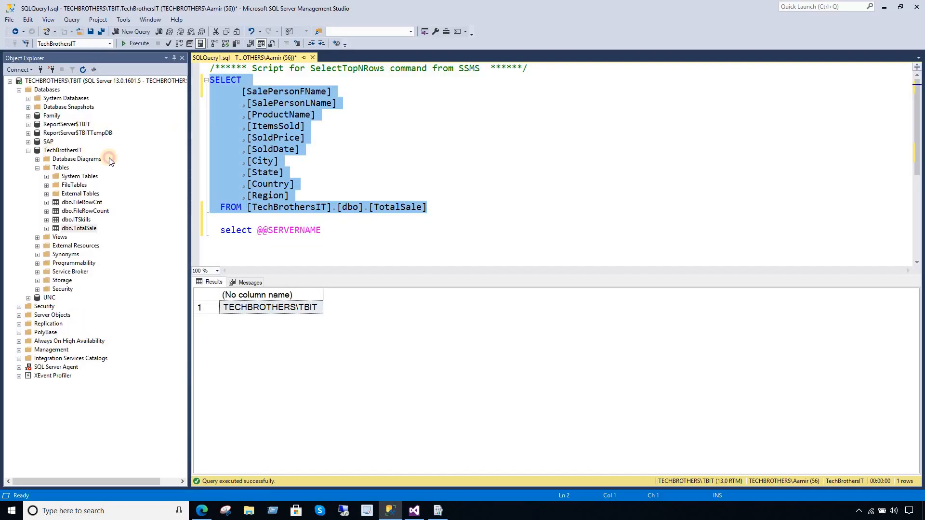
- Start a new server login from Security > Logins in Object Explorer
left_click(62, 150)
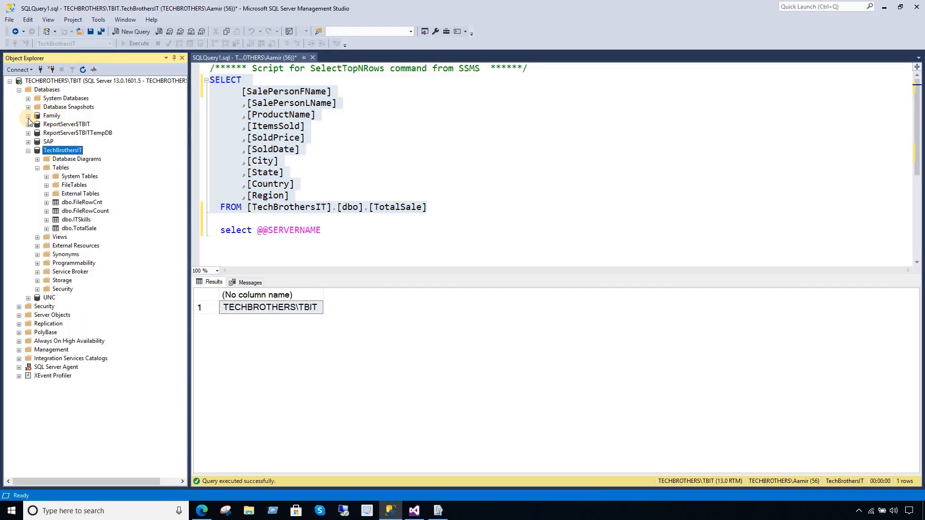
left_click(28, 150)
left_click(47, 90)
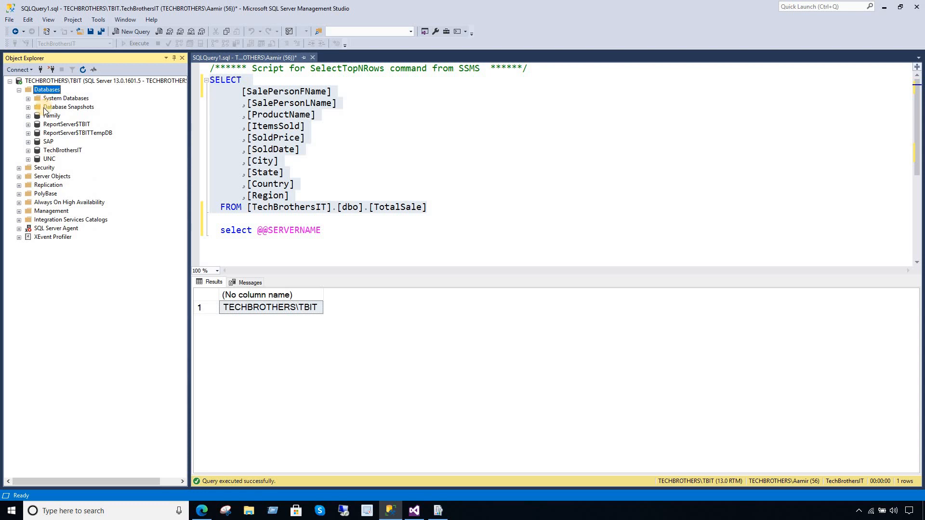
left_click(19, 168)
left_click(51, 176)
right_click(52, 180)
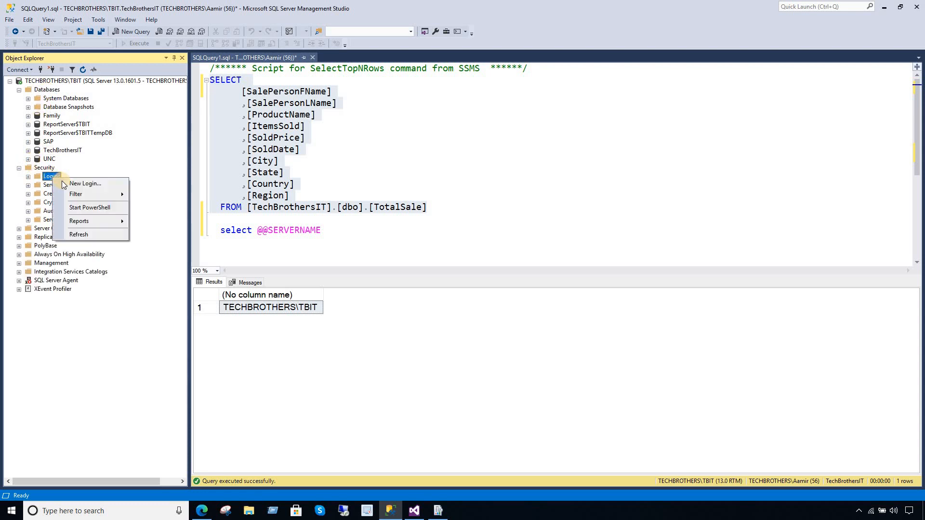
left_click(77, 186)
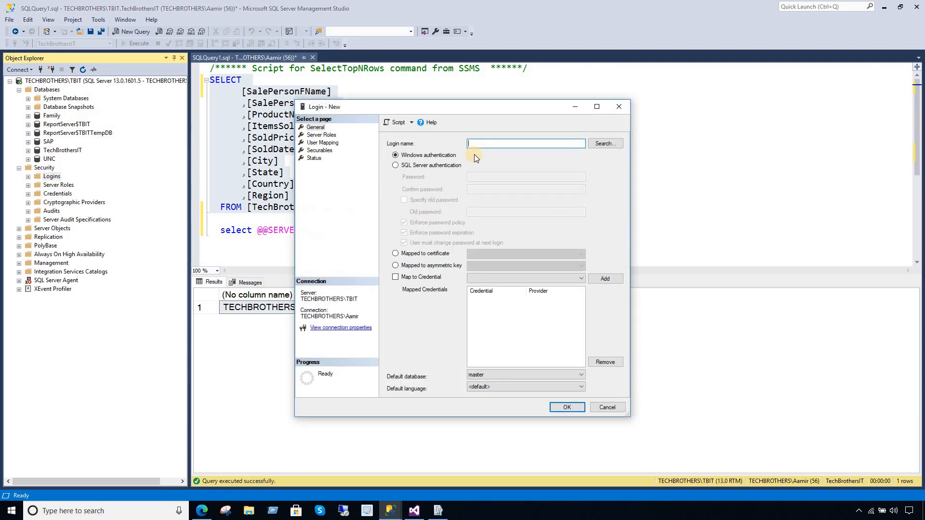
- Use SQL Server authentication, enter the login name and password, and disable password policy
left_click(420, 166)
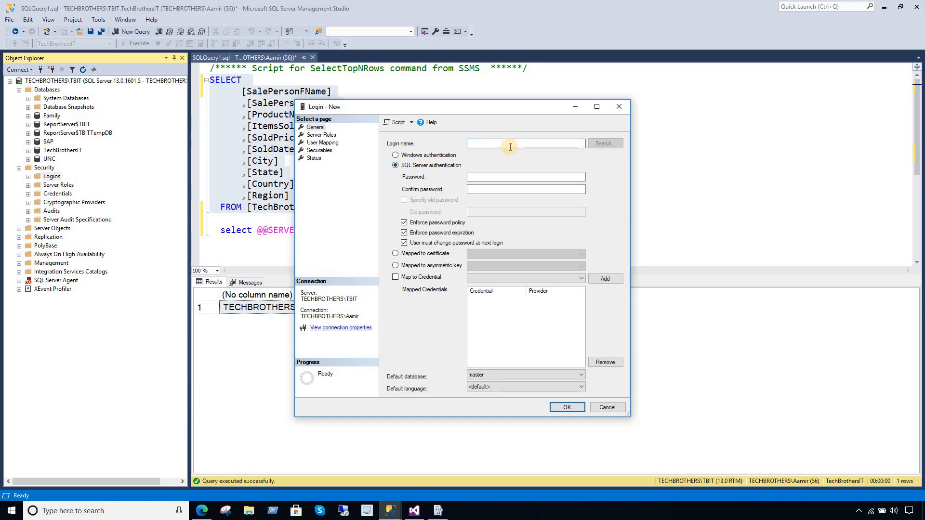
left_click(508, 143)
left_click_drag(506, 146, 465, 143)
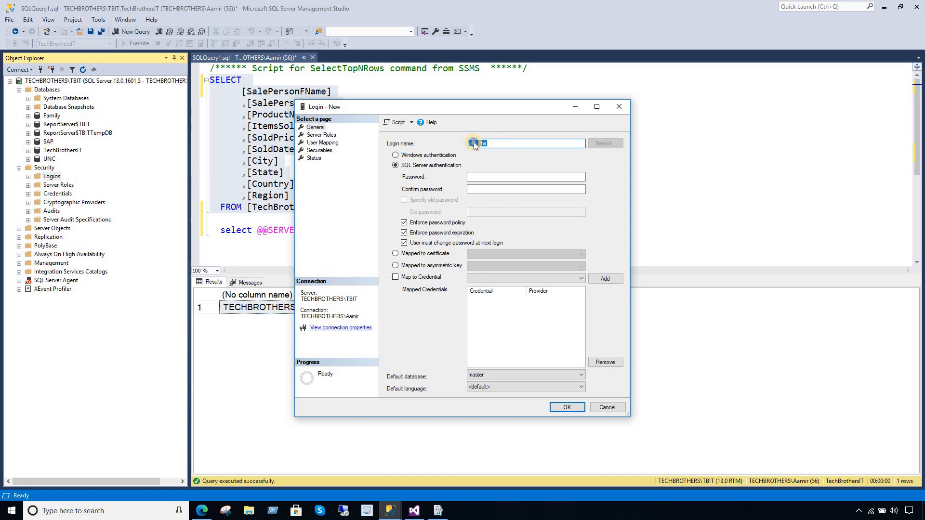
right_click(476, 143)
left_click(496, 173)
left_click(404, 222)
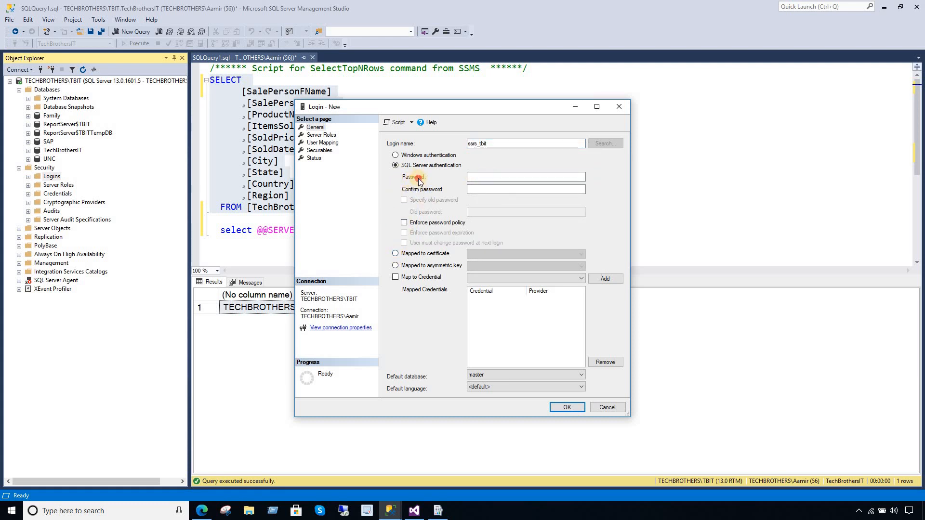
left_click(492, 176)
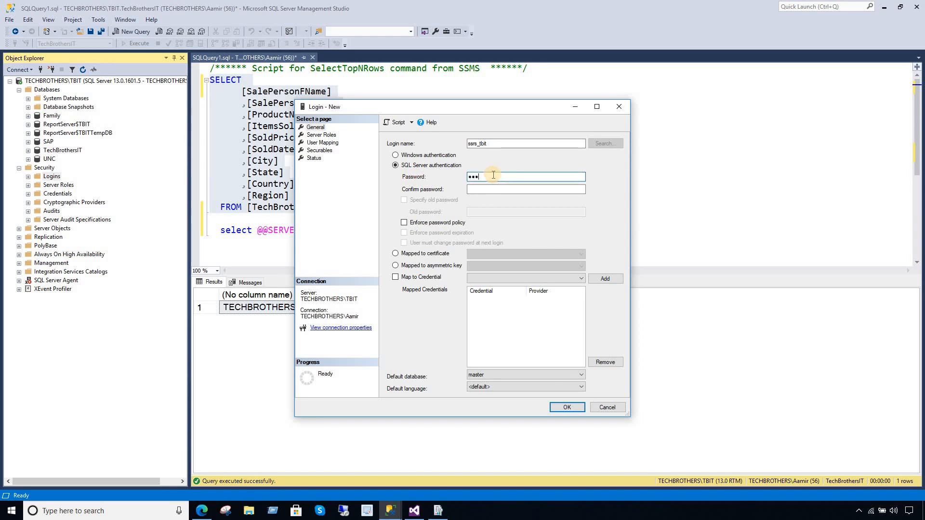
type("••••••")
left_click(488, 187)
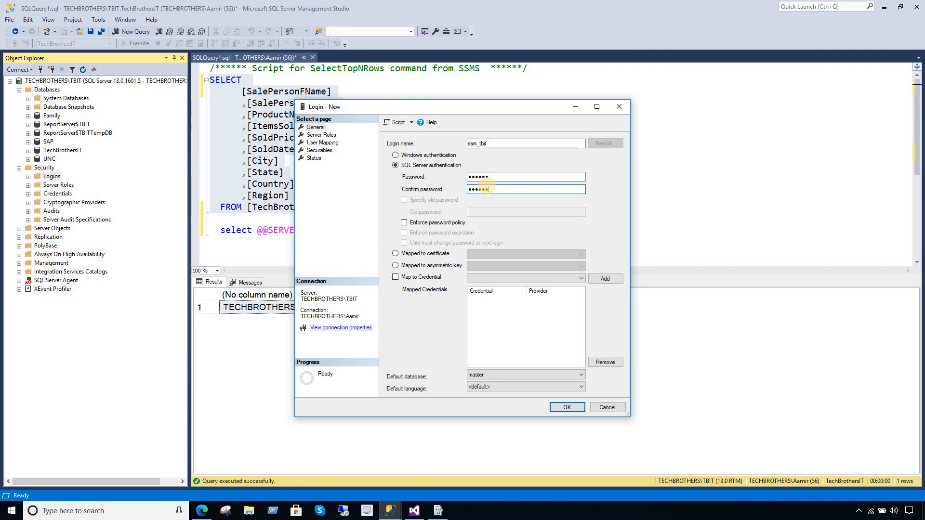
left_click(321, 143)
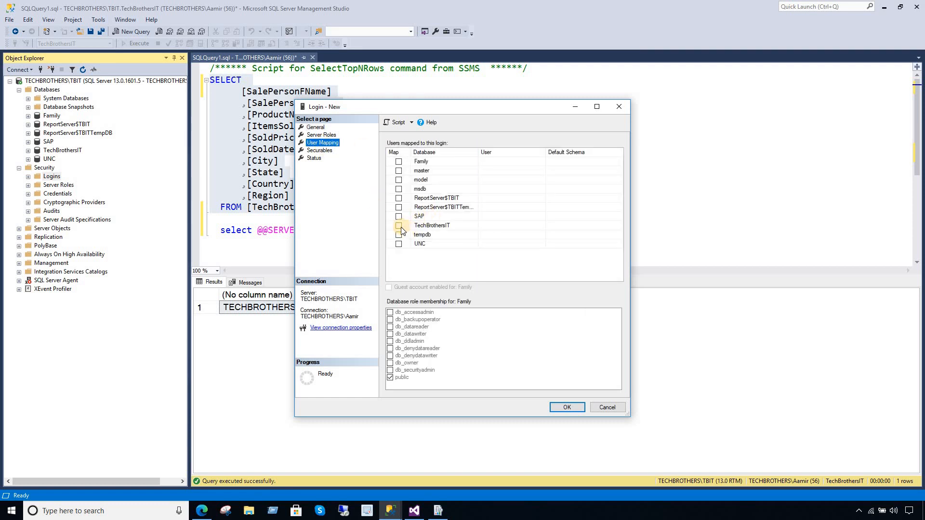
- Map the login to TechBrothersIT with db_datareader role membership and create it
left_click(399, 226)
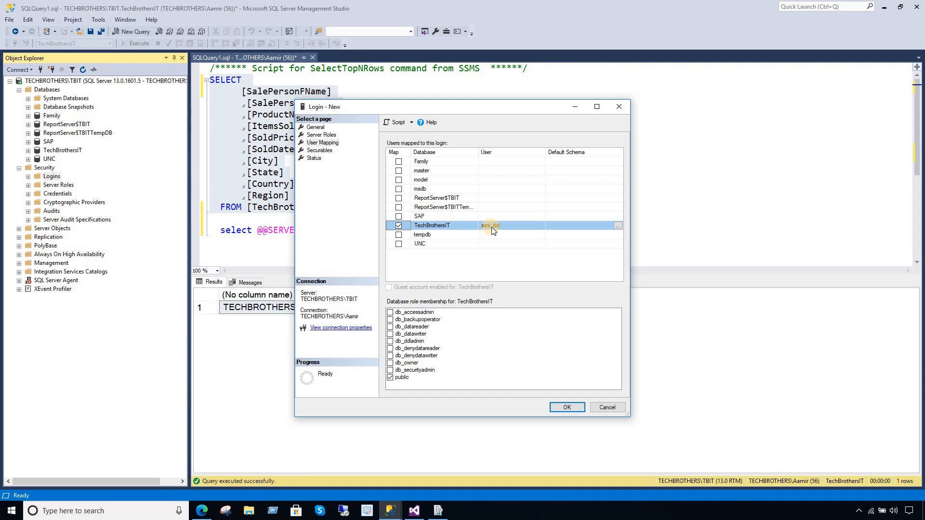
left_click(390, 327)
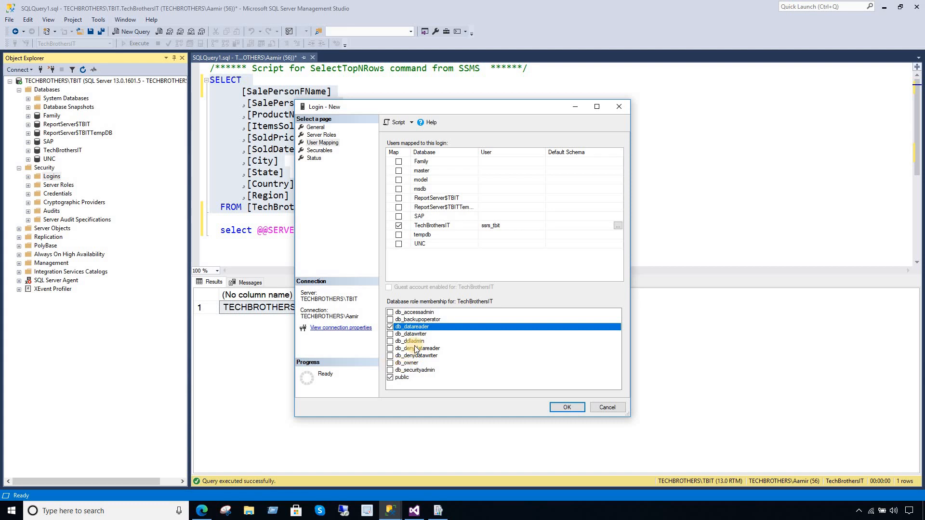
left_click(322, 151)
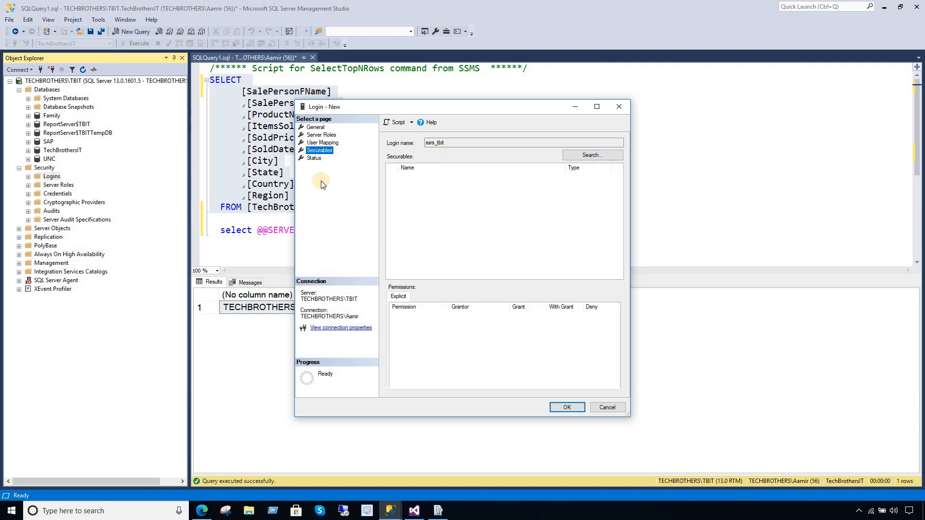
left_click(323, 143)
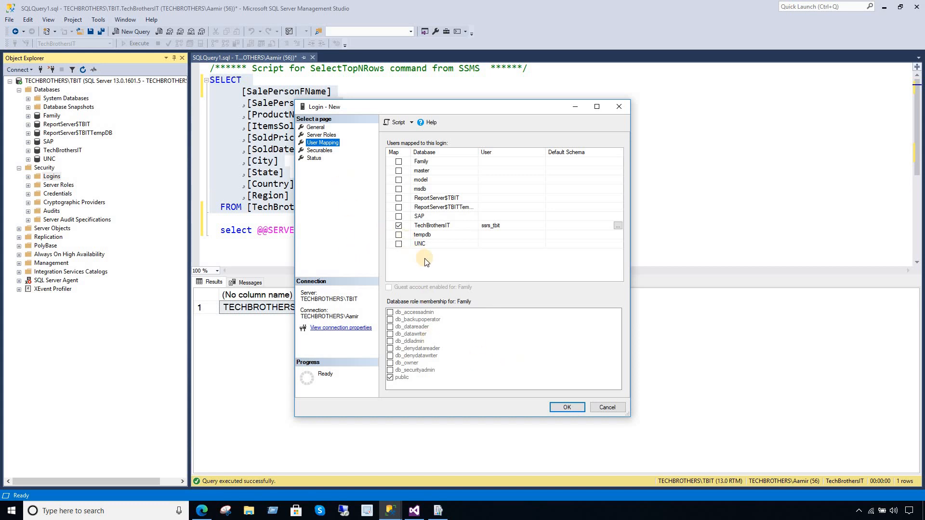
left_click(424, 226)
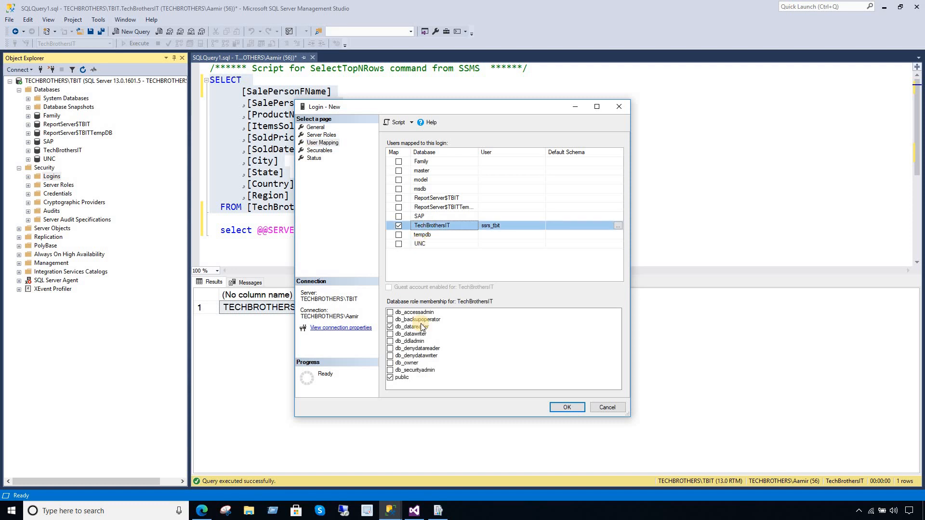
left_click(415, 327)
left_click(567, 408)
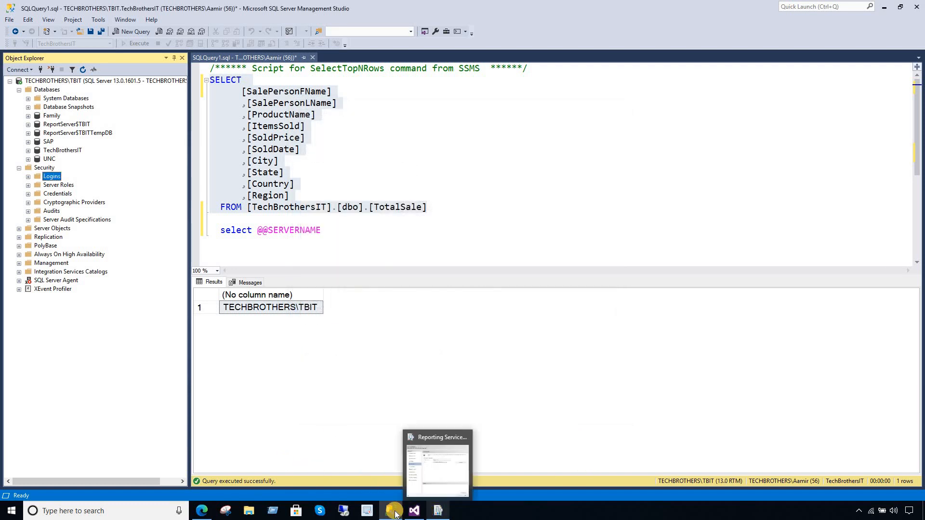
- Enter the new login's user name and password, test the connection, and apply
left_click(204, 514)
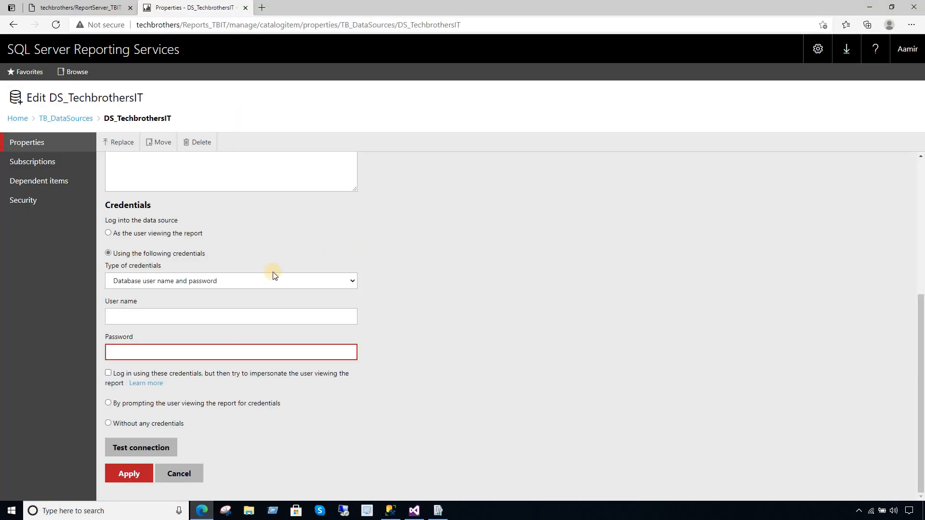
left_click(191, 319)
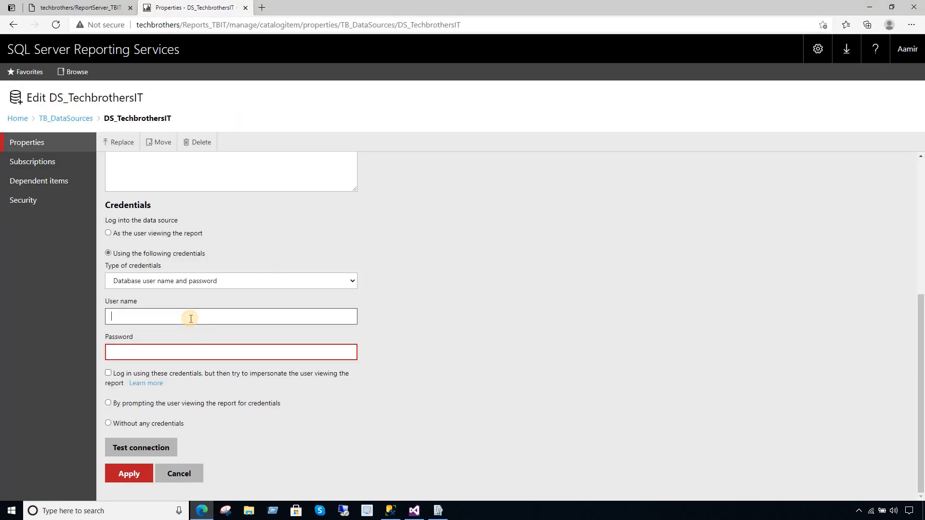
type("ssrs_tbit")
left_click(152, 352)
type("p")
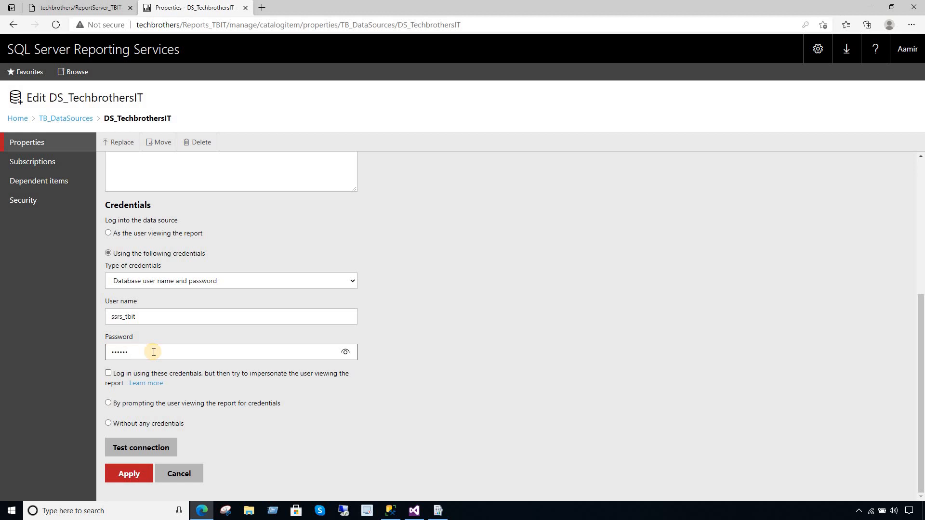
left_click(135, 453)
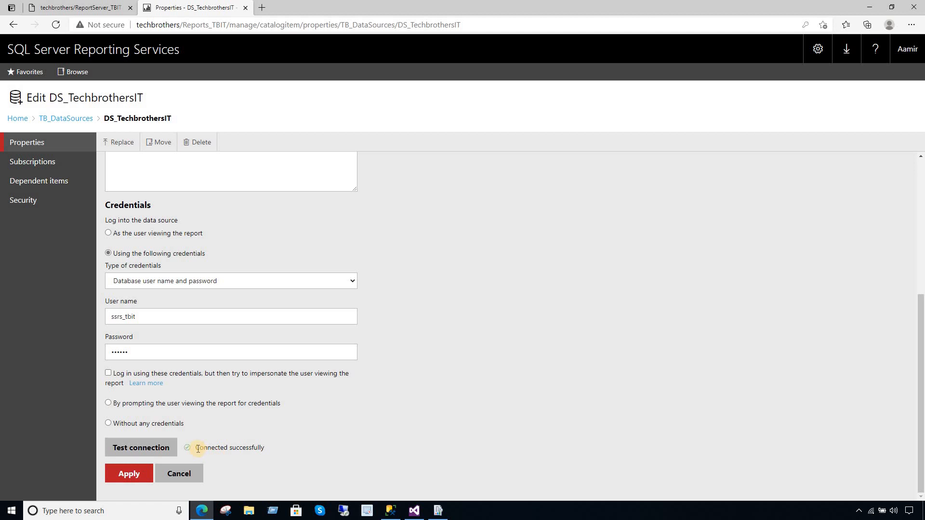
left_click(138, 472)
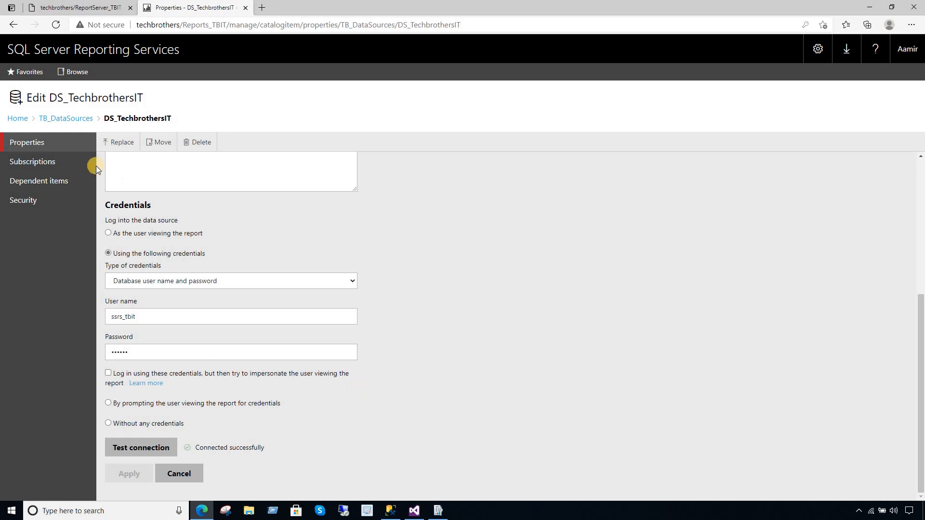
- Browse the TechbrothersIT_Reports folder, then open DS_TechbrothersIT in TB_DataSources
left_click(17, 118)
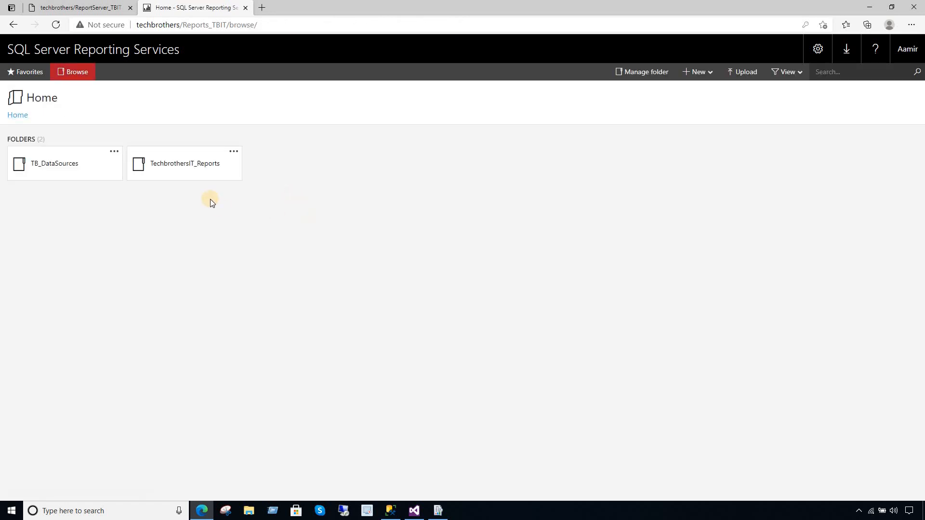
left_click(202, 167)
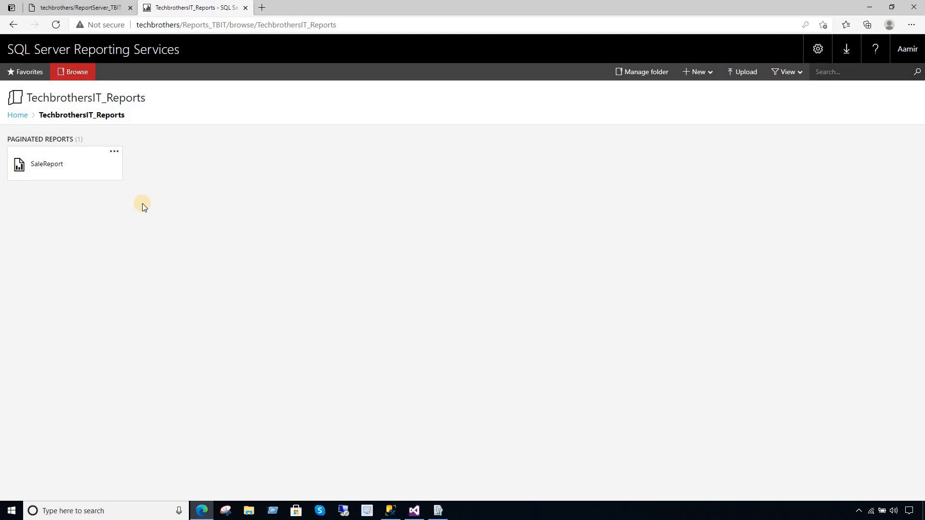
left_click(25, 118)
left_click(78, 171)
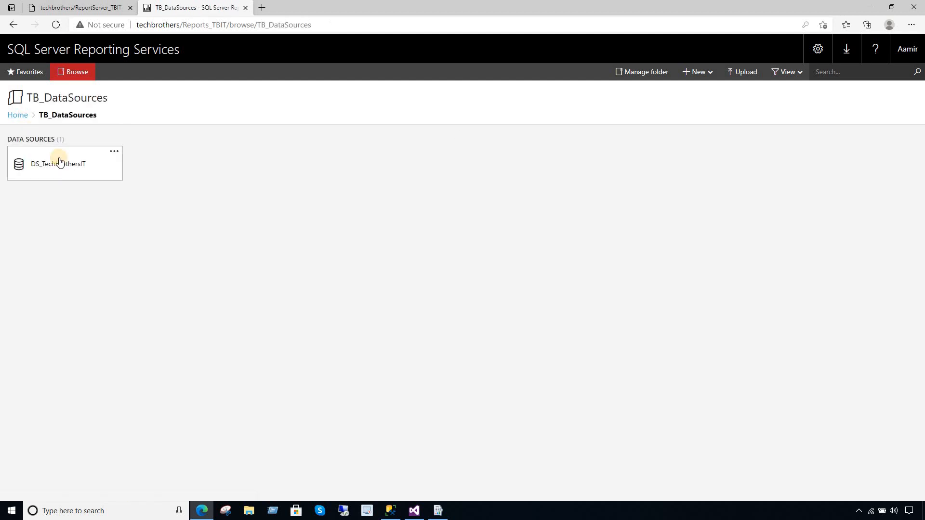
left_click(71, 169)
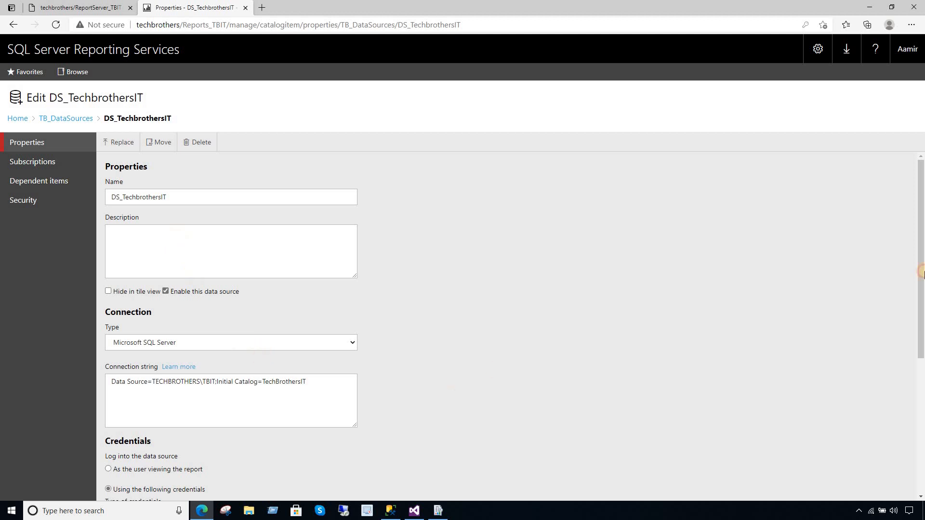
- Verify the TechBrothersIT database in the connection string, then return Home and to Visual Studio
left_click_drag(921, 244, 920, 321)
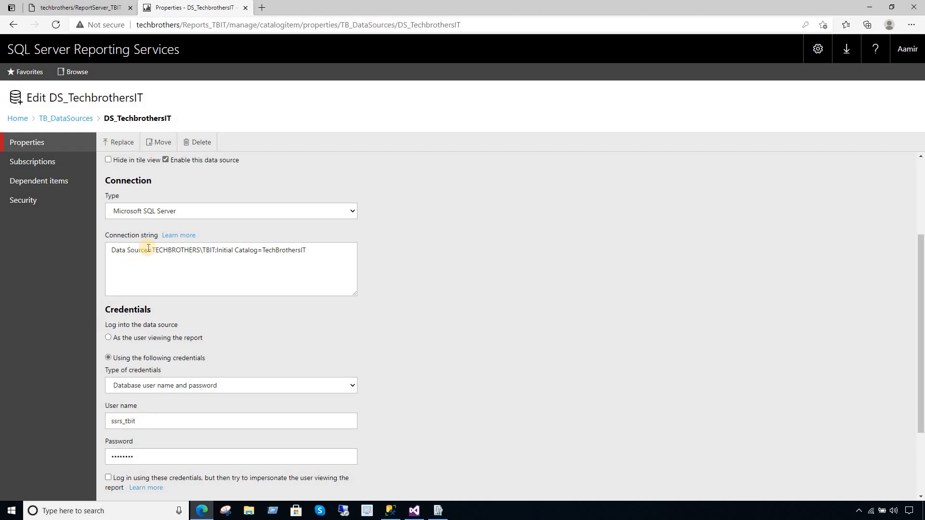
left_click_drag(316, 251, 262, 250)
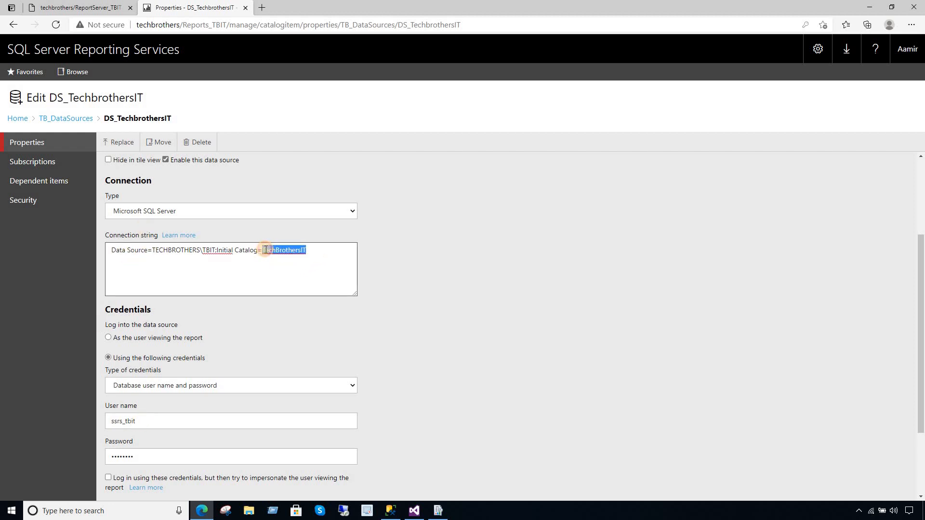
left_click(278, 189)
scroll(279, 189, "up", 3)
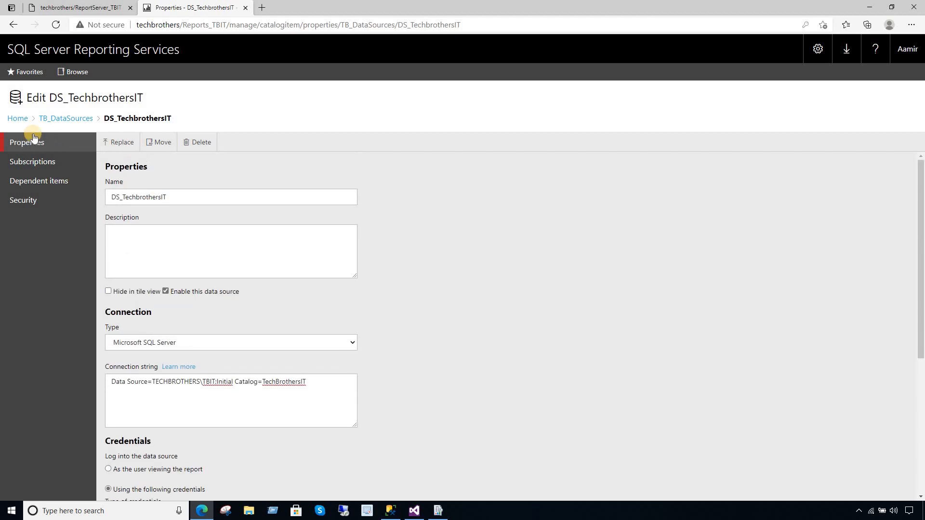
left_click(17, 118)
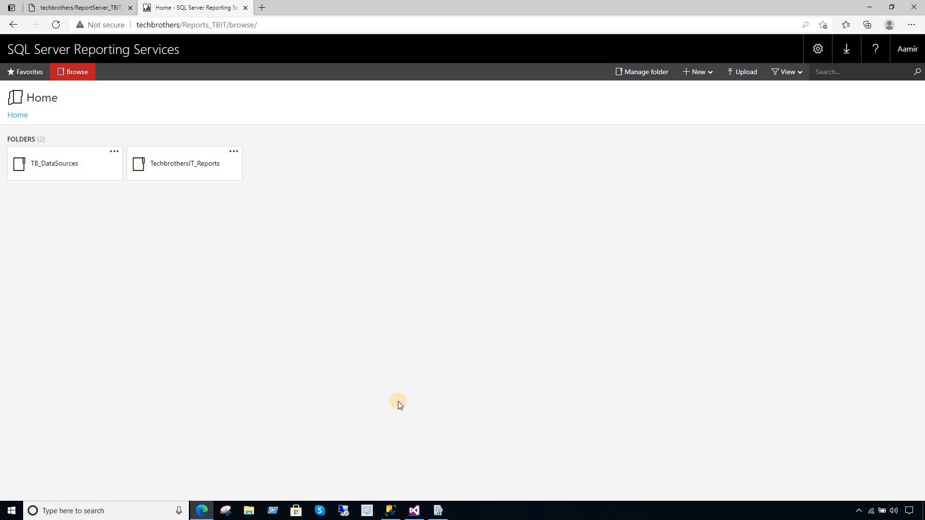
left_click(414, 512)
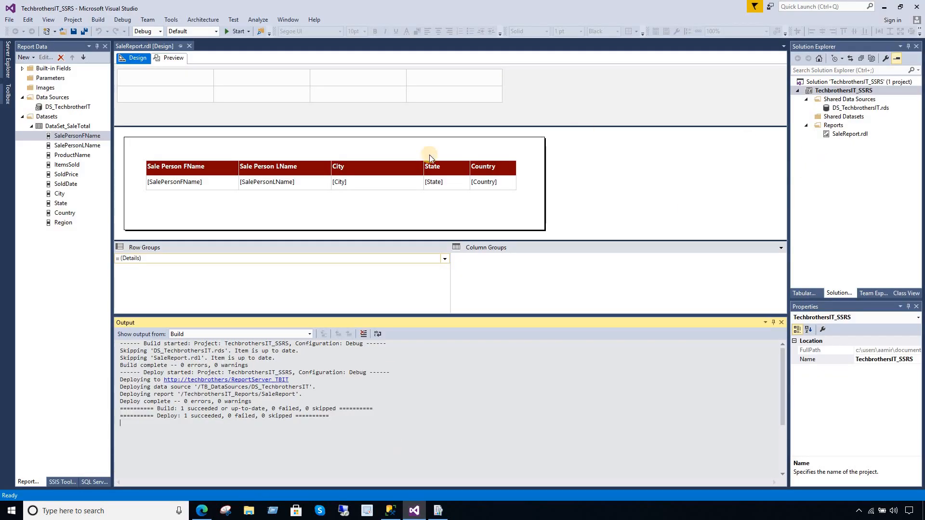
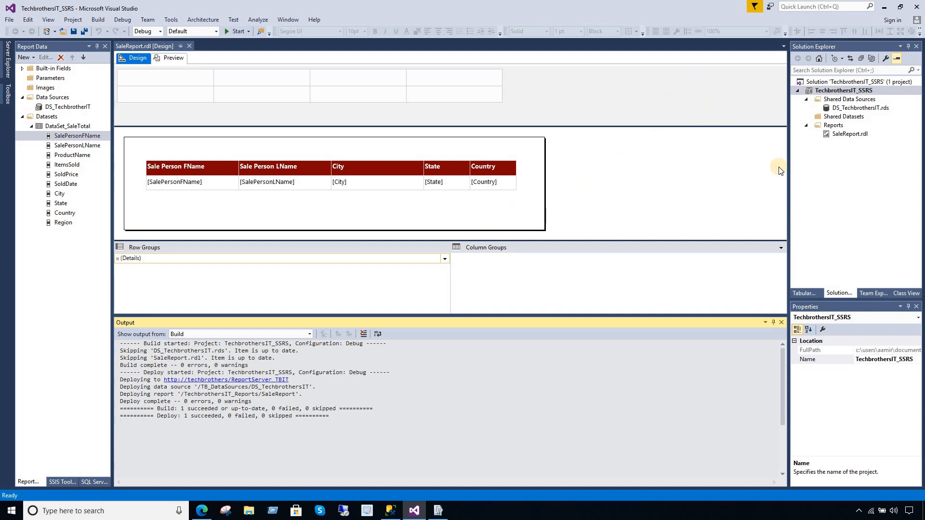
- Copy SaleReport.rdl's Full Path from its Properties and widen the Solution Explorer and Properties panels
left_click(851, 135)
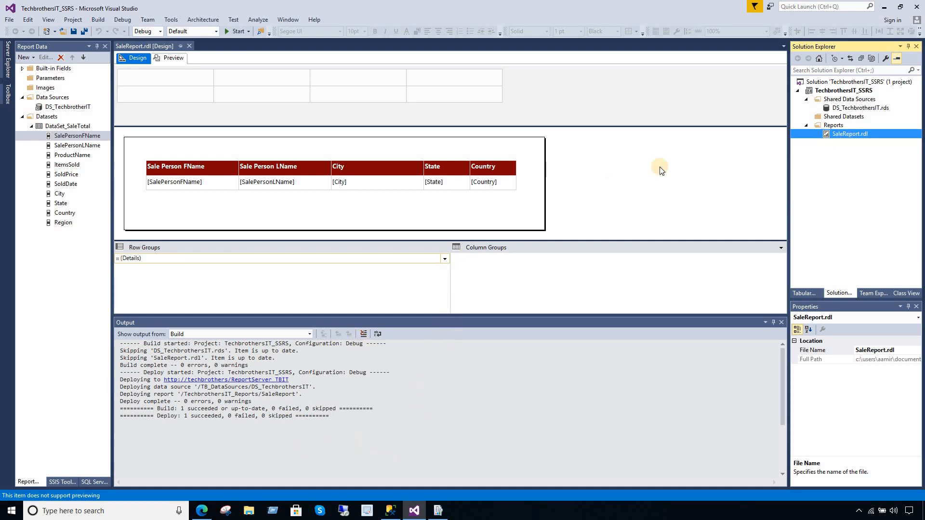
right_click(838, 136)
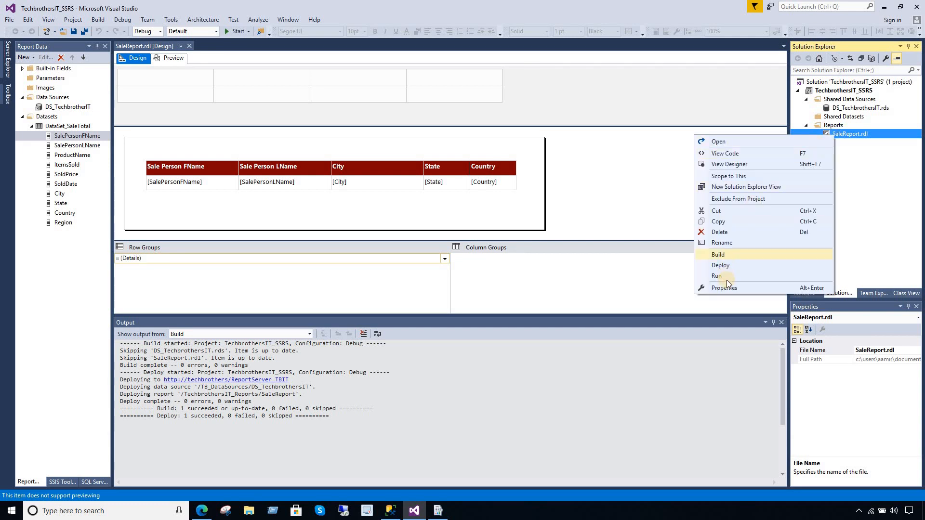
left_click(724, 288)
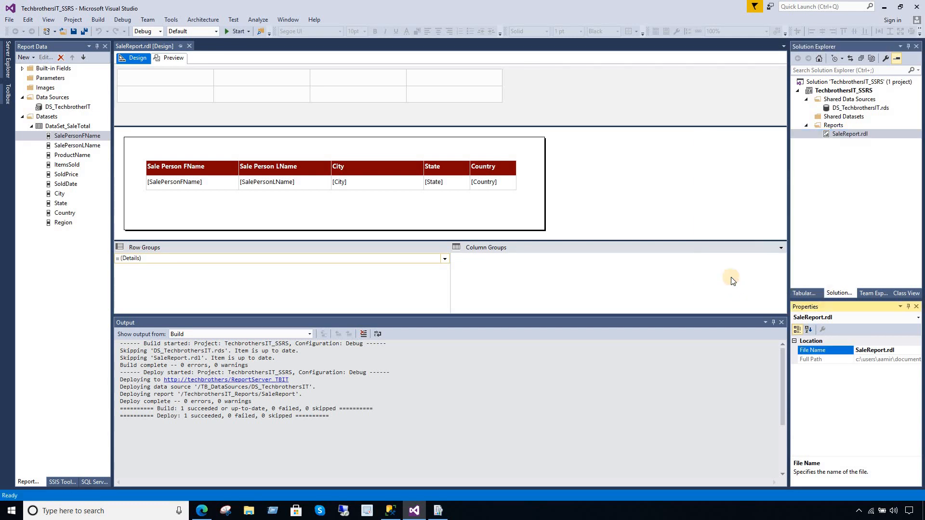
left_click(872, 360)
right_click(871, 360)
left_click(826, 391)
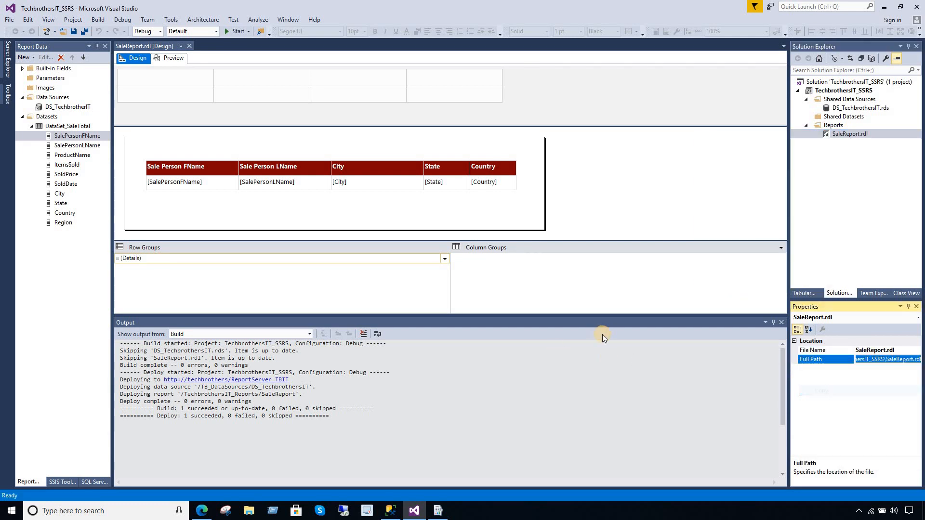
left_click_drag(788, 264, 605, 264)
left_click(249, 511)
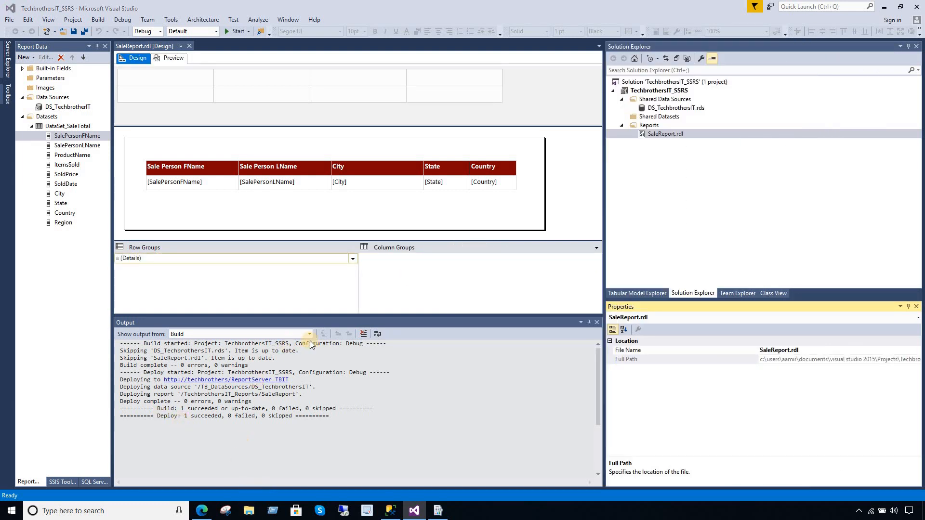
- Go to the project folder in File Explorer by pasting the report path without its file name
left_click(362, 141)
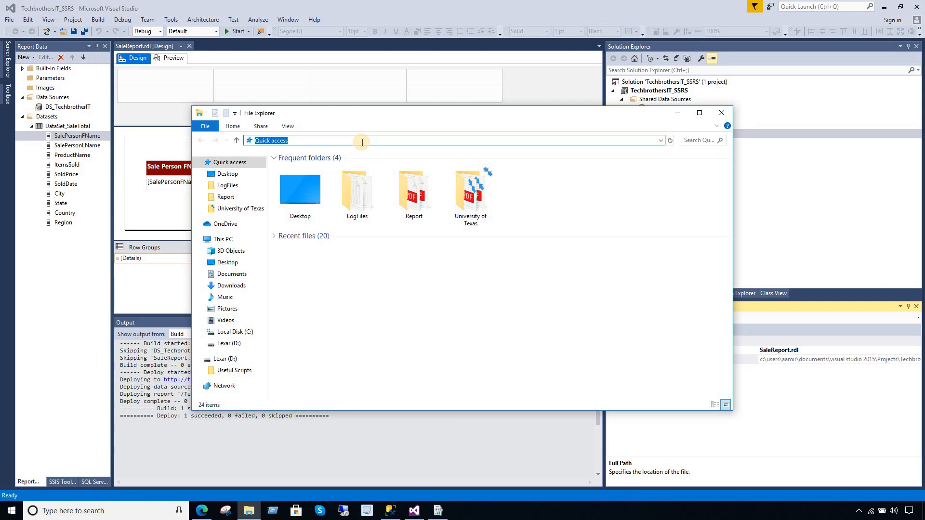
key("ctrl+v")
key("BackSpace")
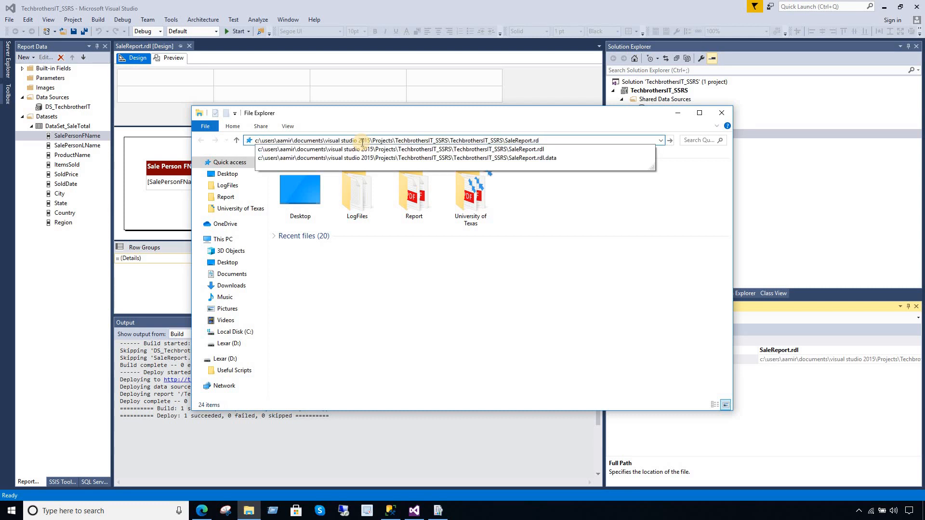
key("BackSpace")
key("BackSpace")
key("BackSpace")
key("BackSpace")
key("BackSpace")
key("BackSpace")
key("BackSpace")
key("BackSpace")
key("BackSpace")
key("BackSpace")
key("BackSpace")
key("BackSpace")
key("Return")
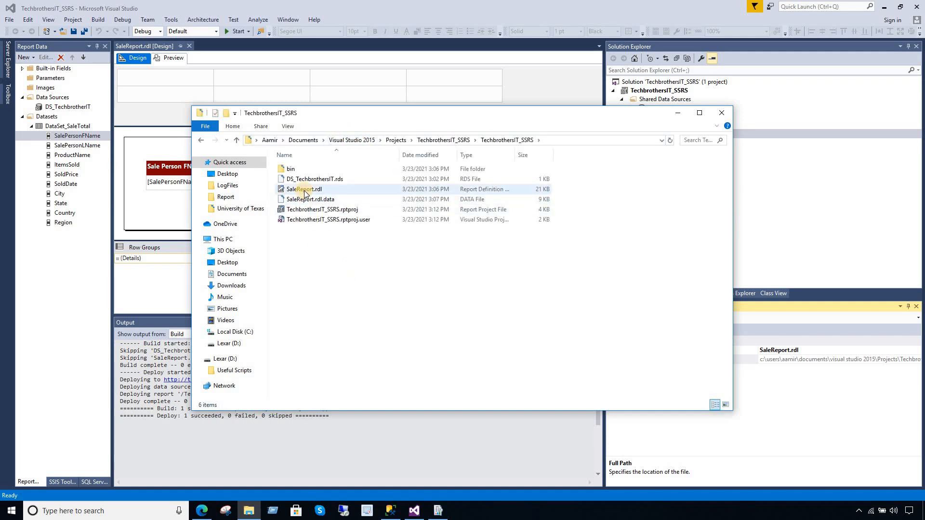
- Locate SaleReport.rdl and DS_TechbrothersIT.rds in the folder and select the folder's full path
left_click(304, 192)
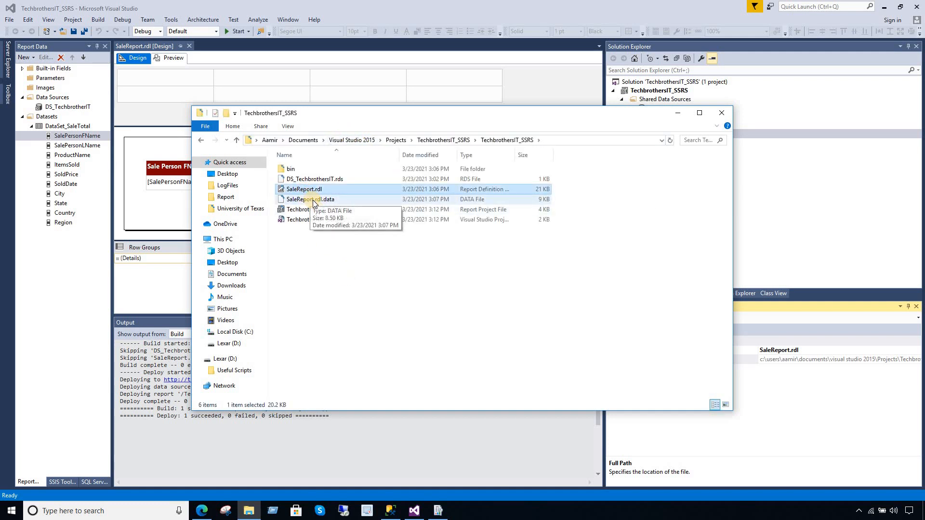
left_click(333, 179)
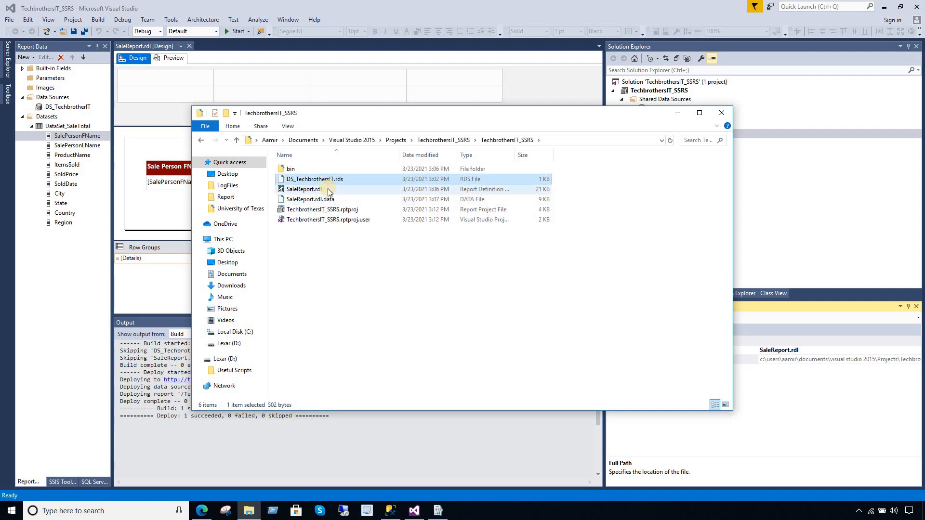
left_click(328, 186)
left_click(328, 181)
left_click(326, 190)
left_click(327, 181)
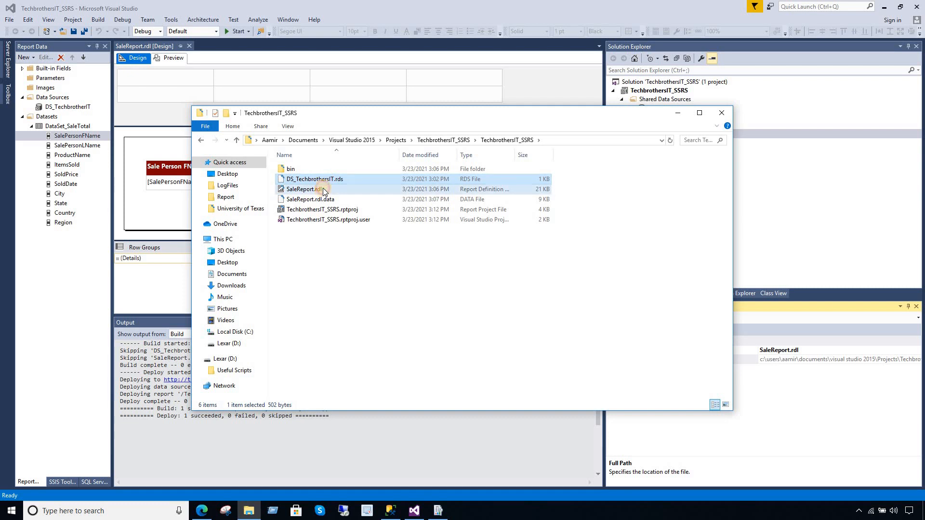
left_click(323, 188)
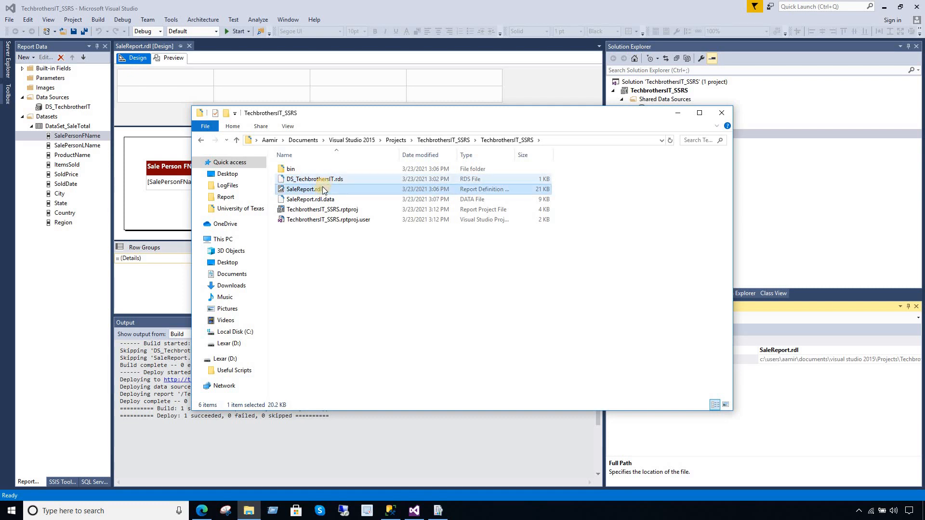
left_click(336, 182)
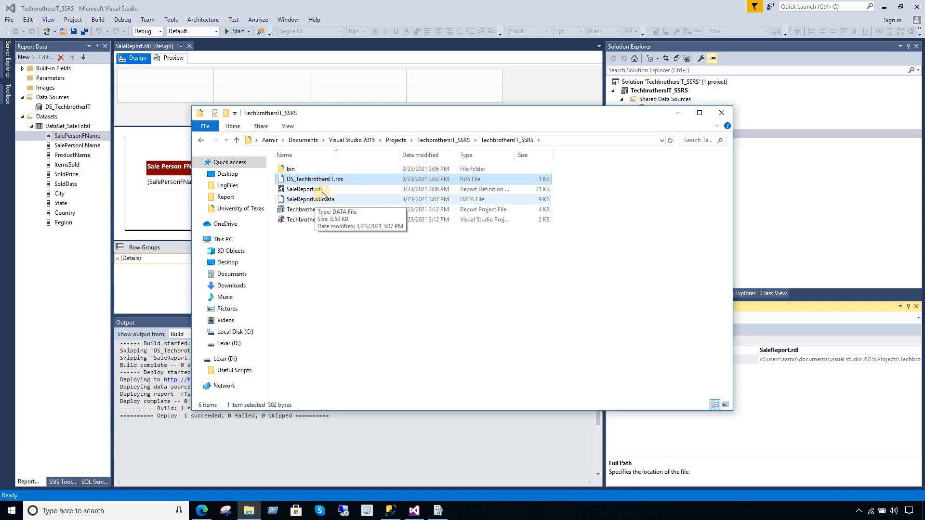
left_click(567, 138)
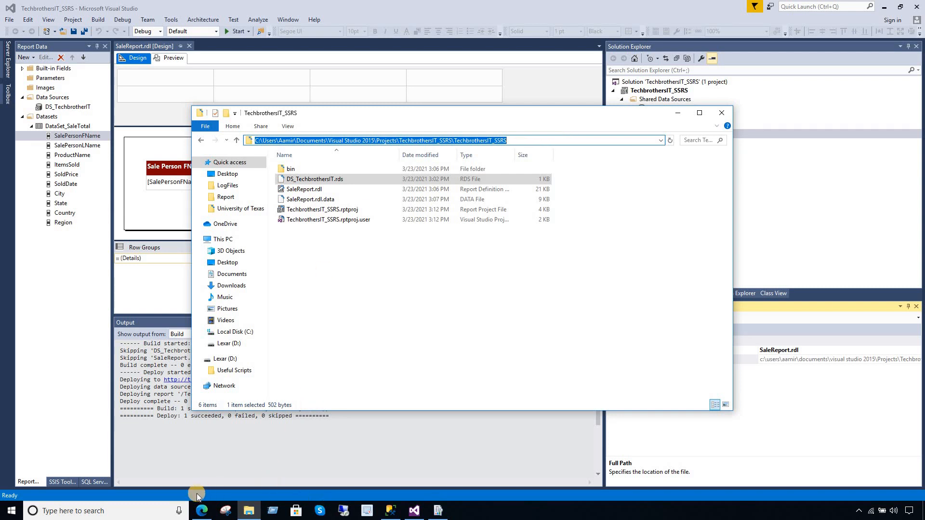
left_click(202, 511)
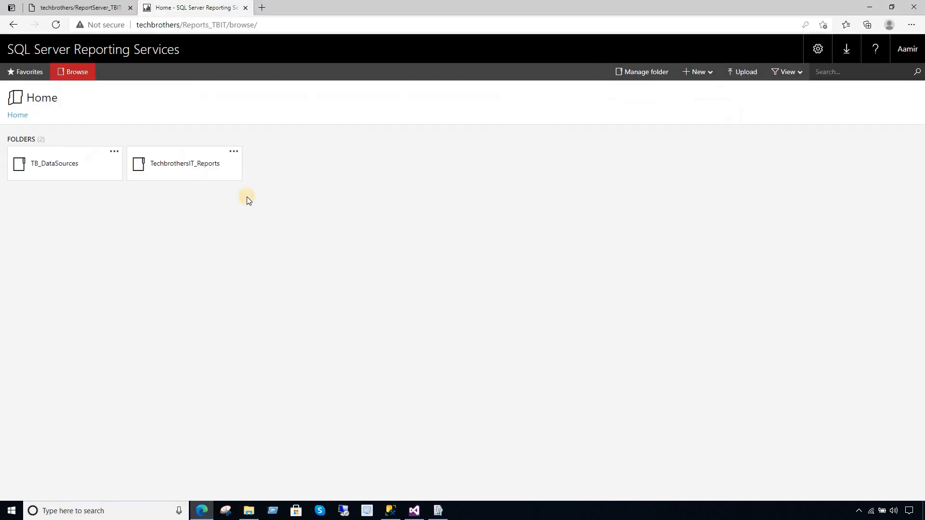
- Delete SaleReport from the TechbrothersIT_Reports folder via its Manage page
left_click(201, 170)
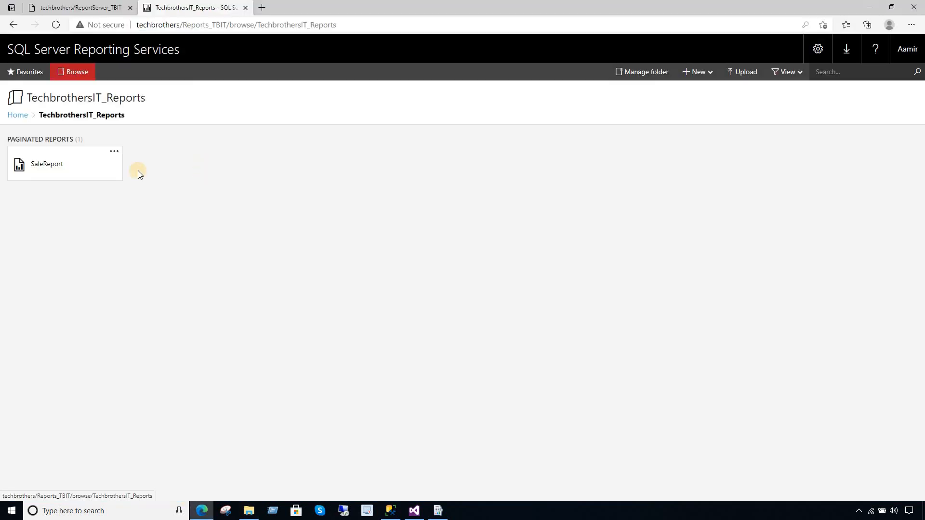
left_click(114, 153)
left_click(122, 134)
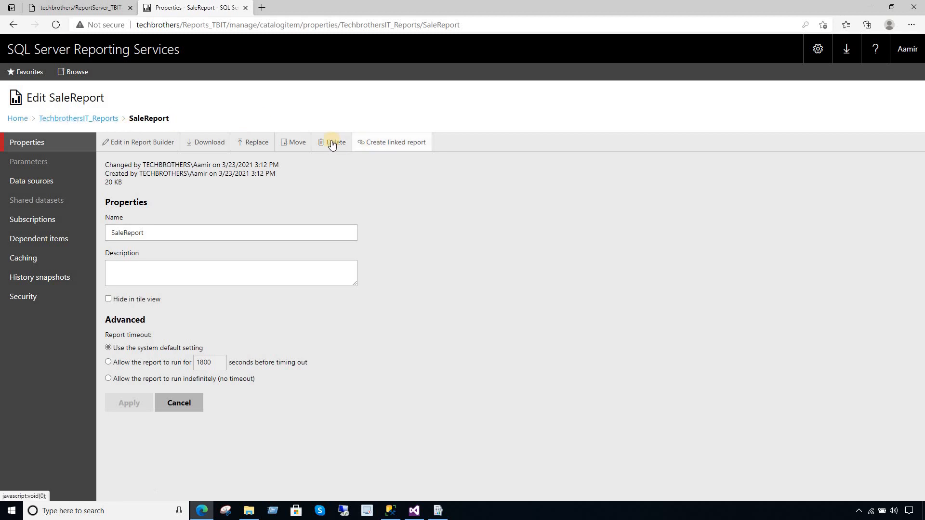
left_click(332, 142)
left_click(516, 197)
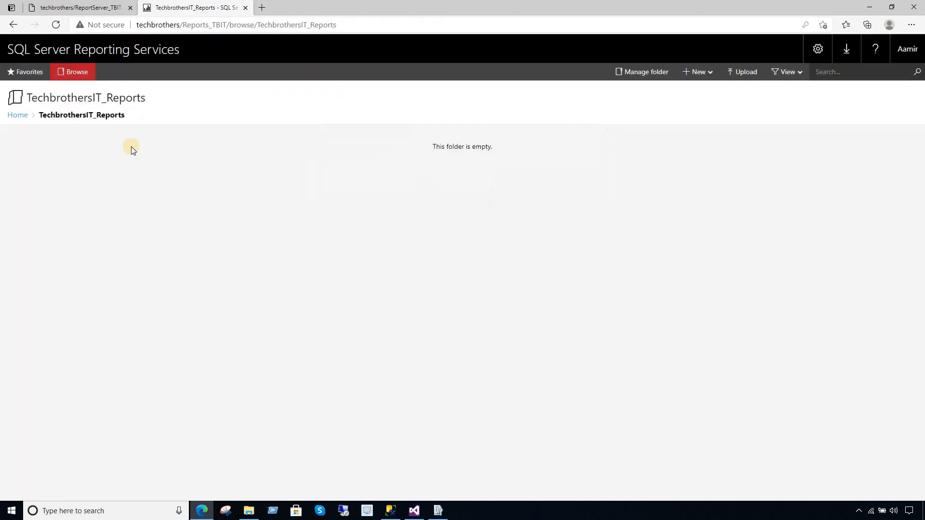
left_click(21, 116)
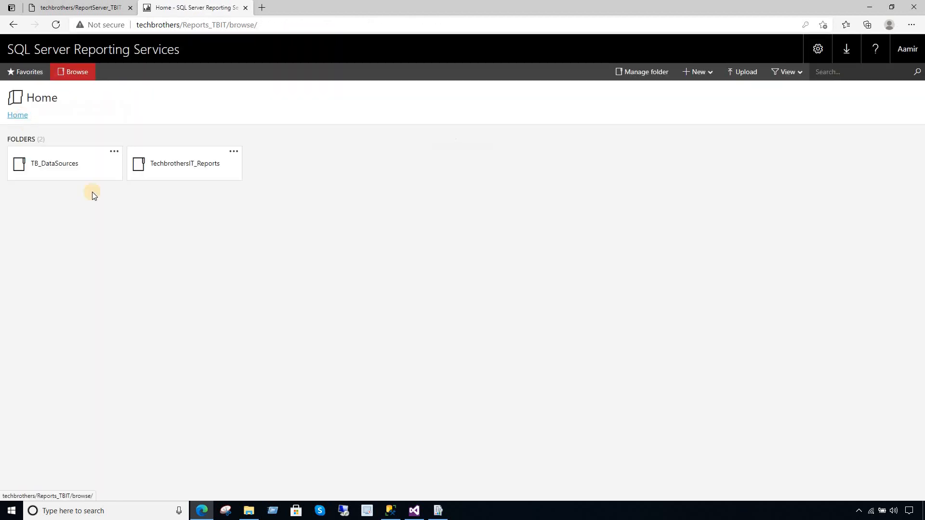
- Delete the DS_TechbrothersIT data source from TB_DataSources and return Home
left_click(114, 153)
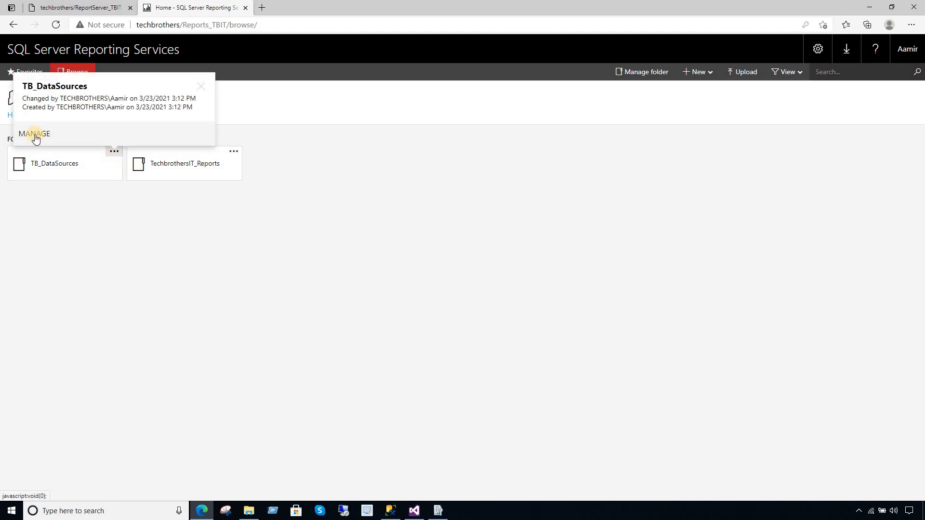
left_click(89, 168)
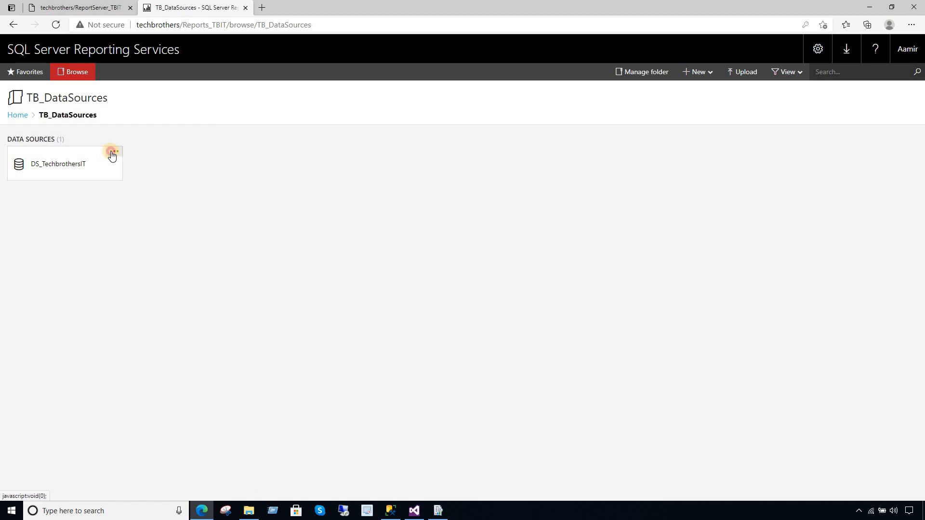
left_click(114, 152)
left_click(121, 135)
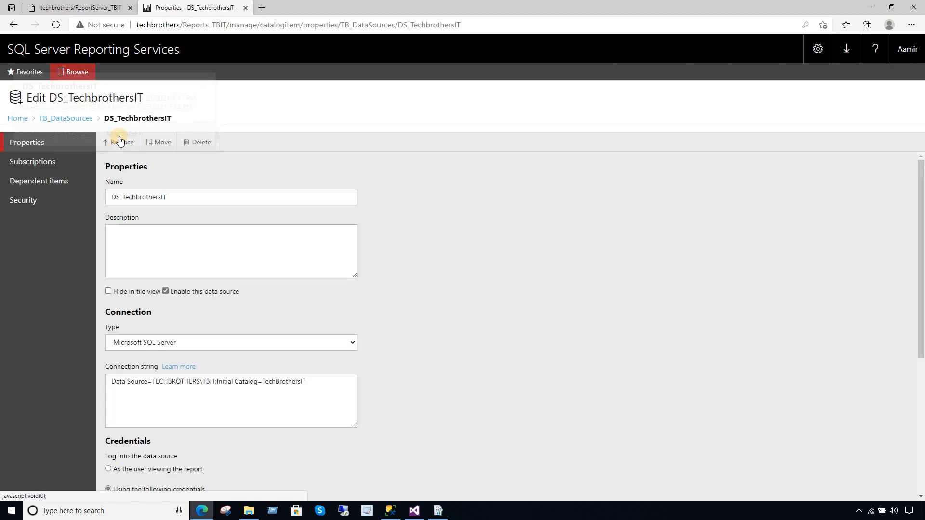
left_click(195, 143)
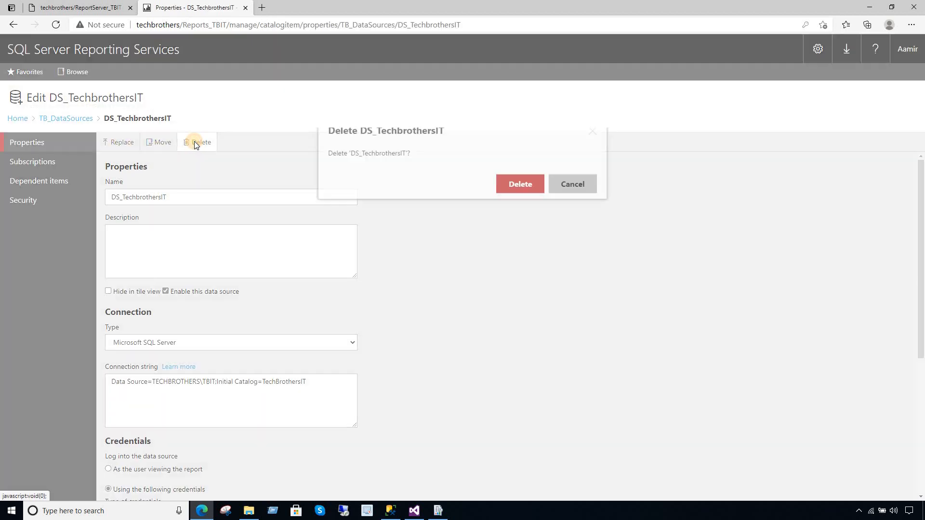
left_click(536, 205)
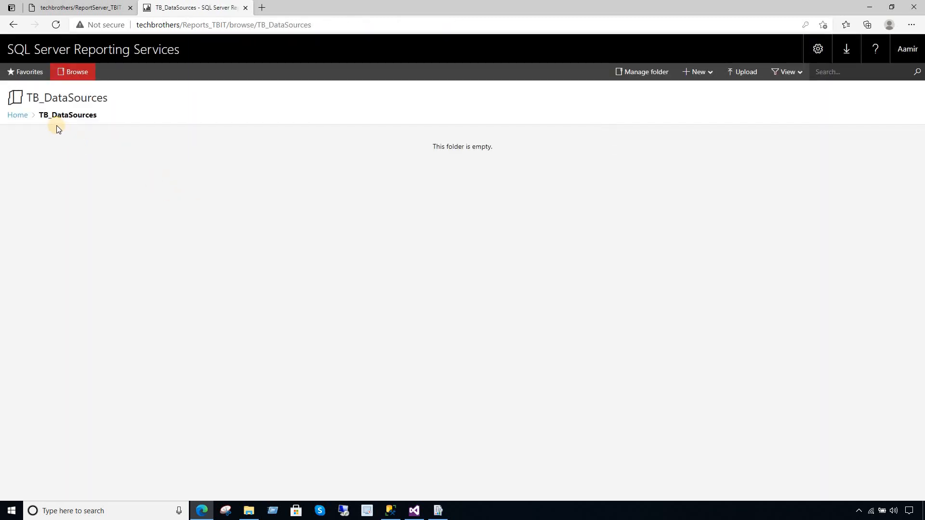
left_click(18, 115)
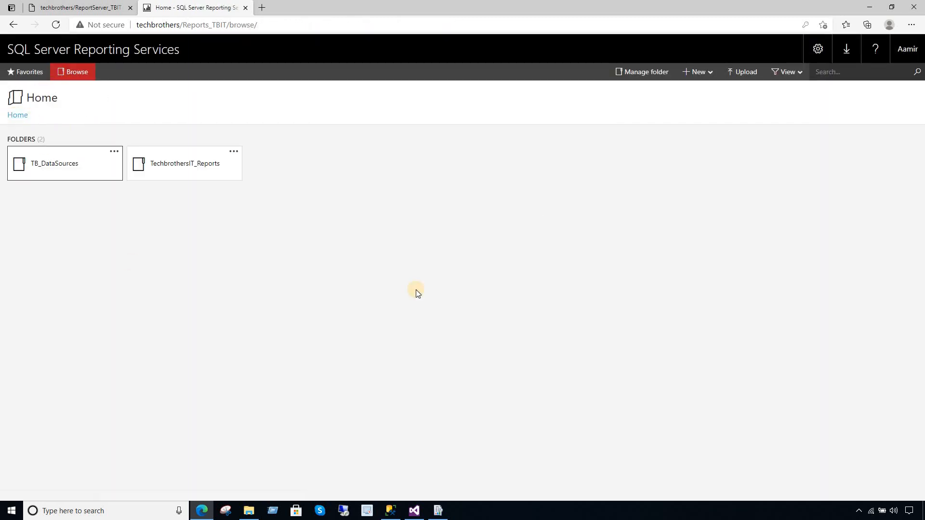
- Create a Home folder named 'Prod SSRS Reports' and open it
left_click(694, 74)
left_click(662, 91)
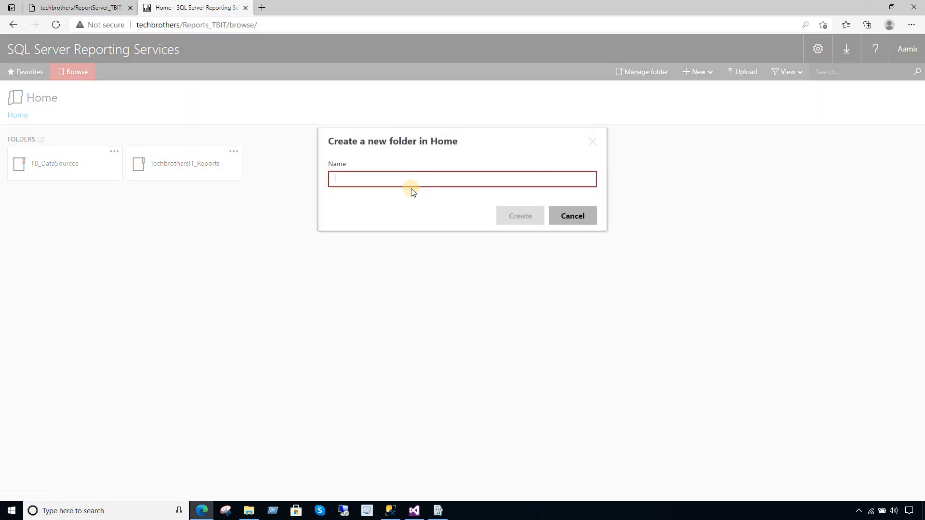
type("SSRS Report")
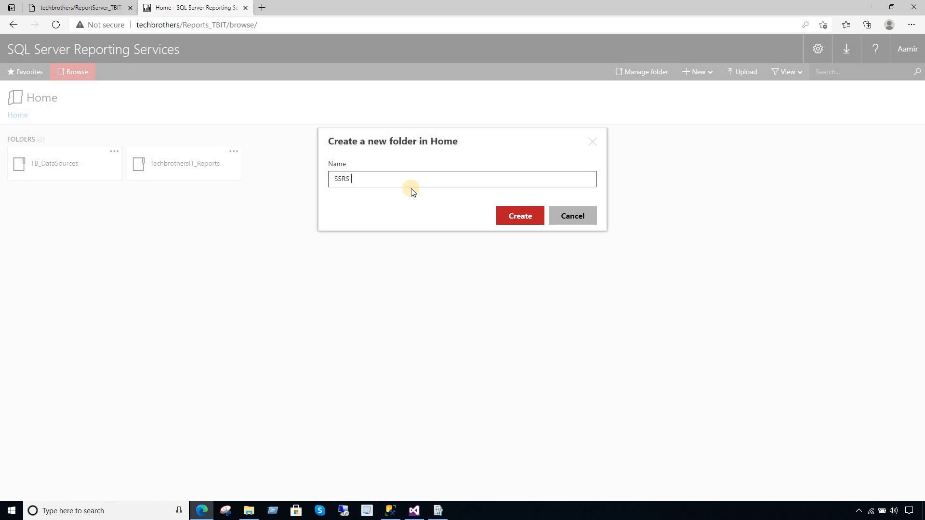
key("BackSpace")
key("BackSpace")
key("BackSpace")
key("BackSpace")
key("BackSpace")
key("BackSpace")
key("BackSpace")
key("BackSpace")
key("BackSpace")
key("BackSpace")
type("Prod SSRS Report")
left_click(509, 217)
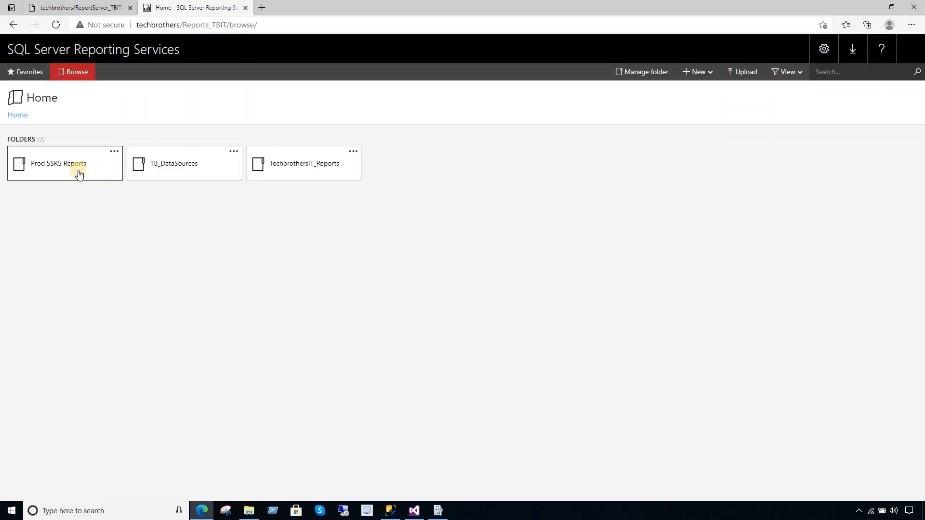
left_click(84, 169)
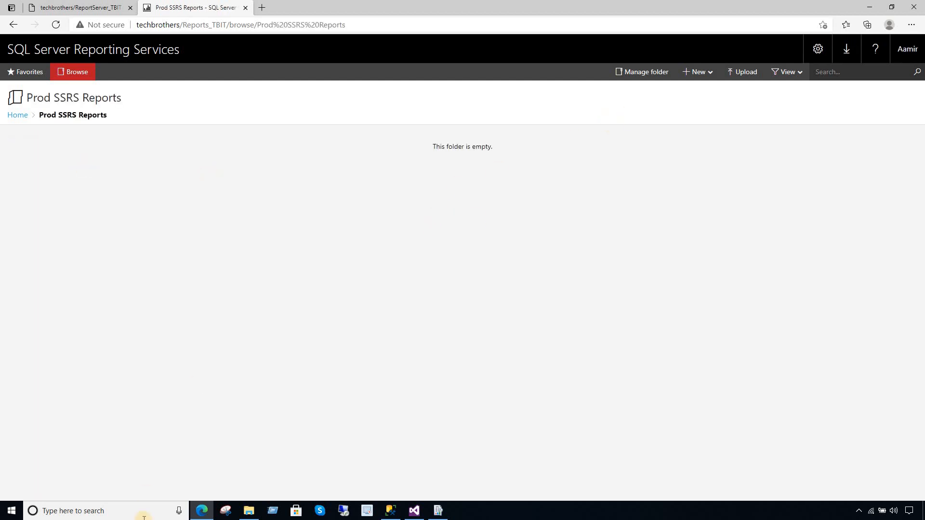
left_click(248, 510)
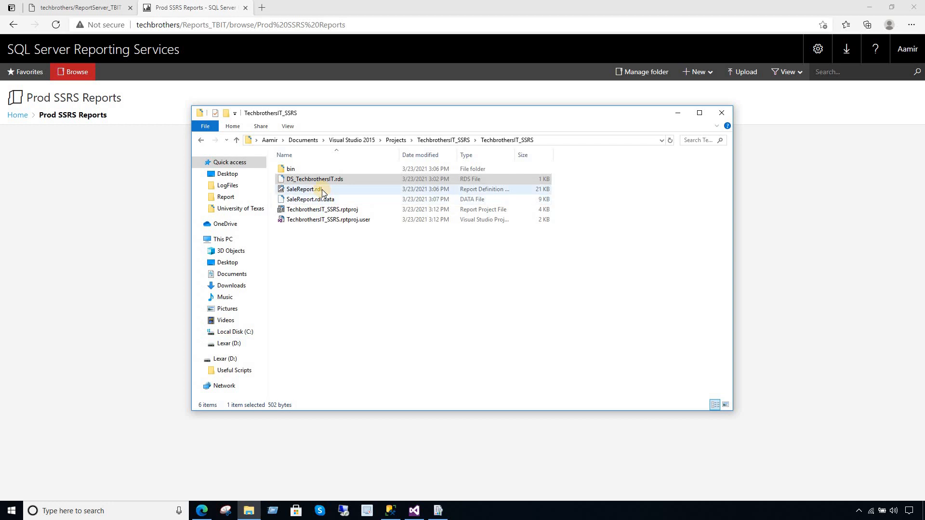
- Copy the project folder's full path from File Explorer's address bar
left_click(322, 189)
left_click(524, 139)
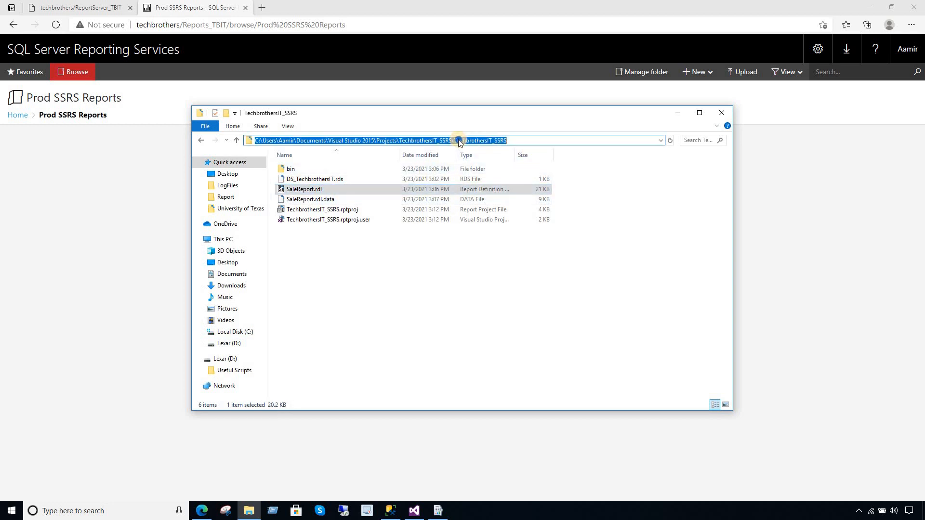
right_click(460, 139)
left_click(490, 170)
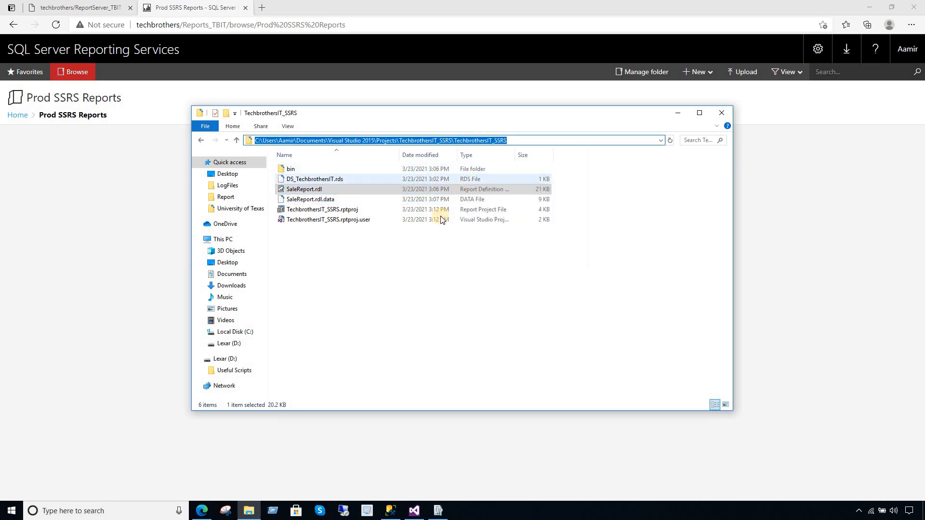
left_click(317, 189)
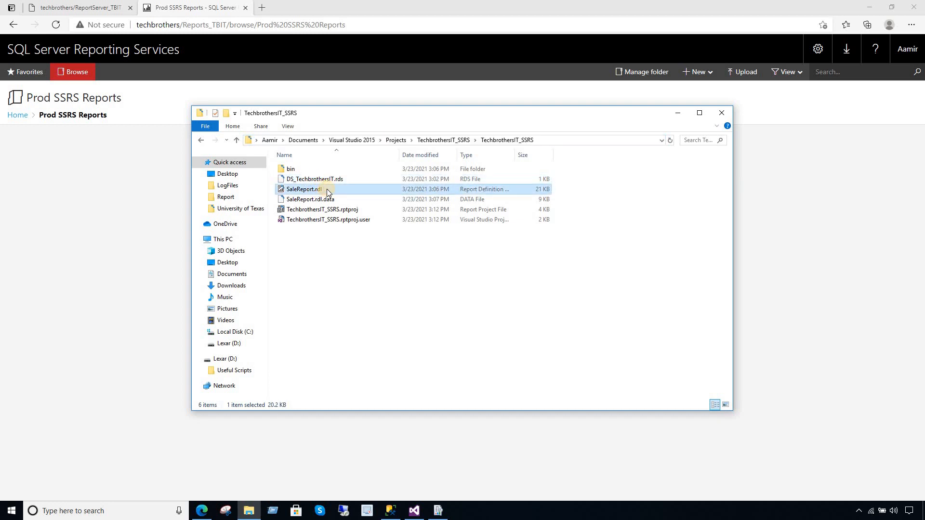
left_click(328, 181)
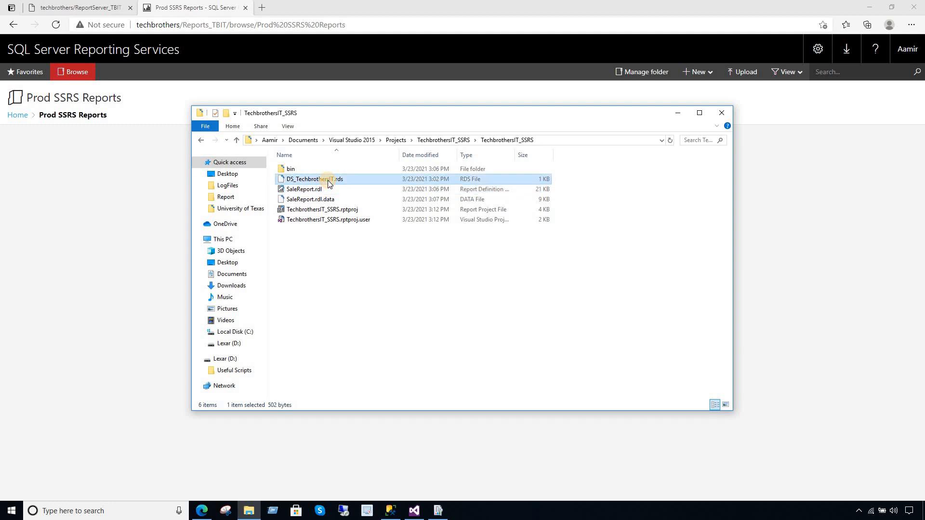
- Upload SaleReport.rdl from the pasted project folder path into Prod SSRS Reports
left_click(121, 179)
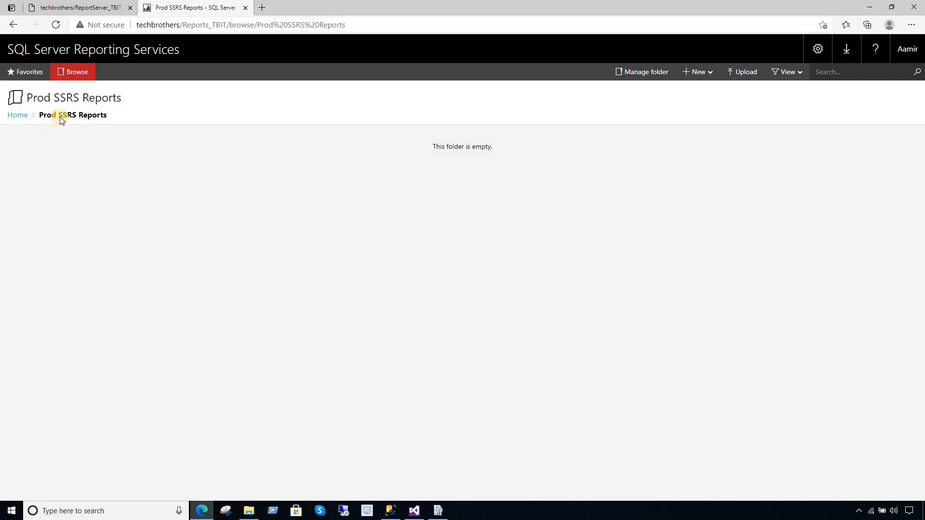
left_click(697, 73)
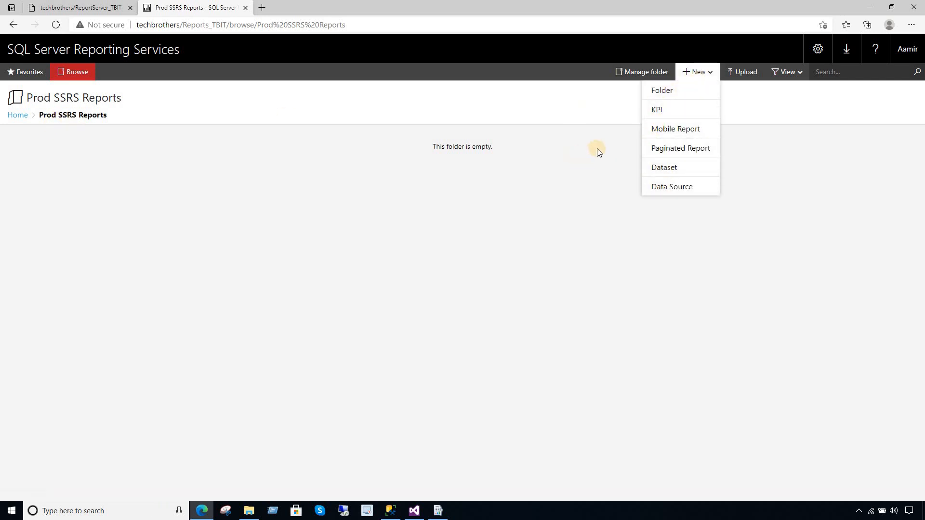
left_click(747, 71)
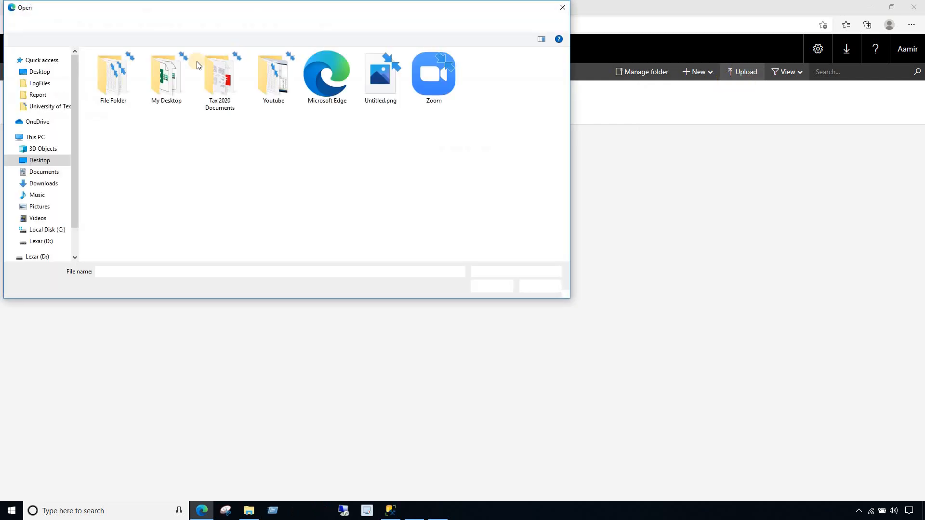
left_click(192, 26)
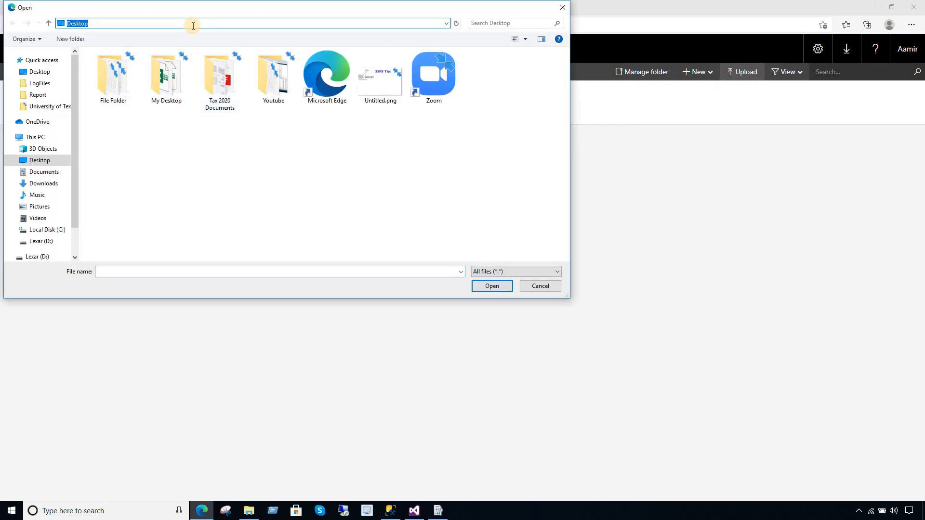
key("ctrl+v")
key("Return")
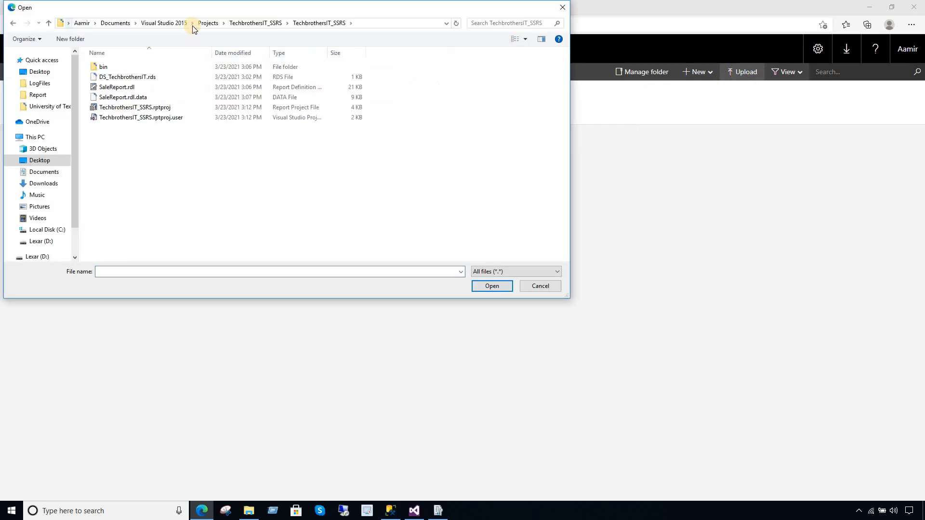
left_click(134, 87)
left_click(482, 286)
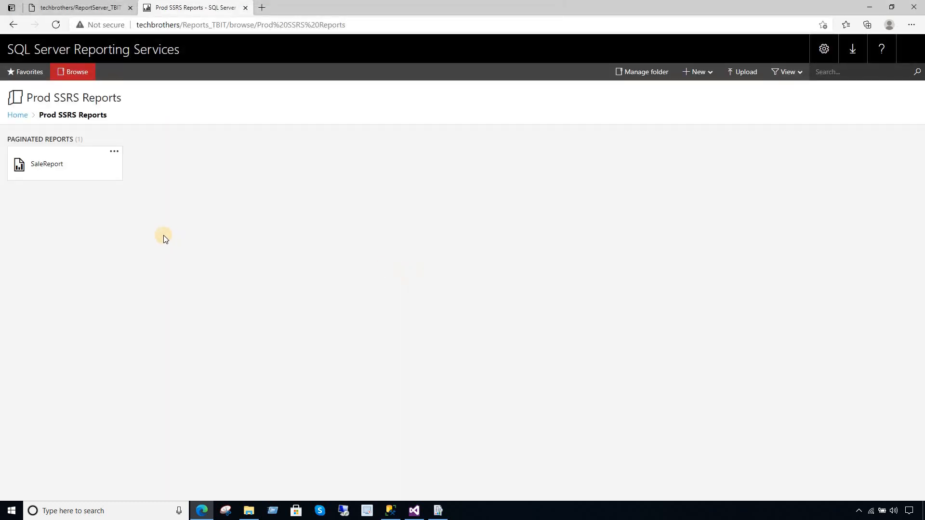
- Run SaleReport, read its rsInvalidDataSourceReference error naming DS_TechbrotherIT, then return Home
left_click(84, 177)
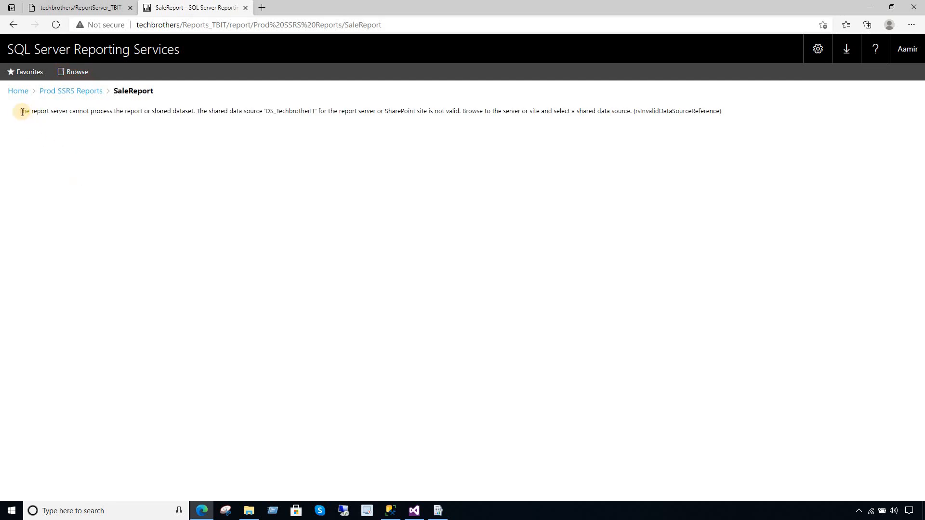
left_click_drag(22, 112, 264, 111)
left_click(314, 110)
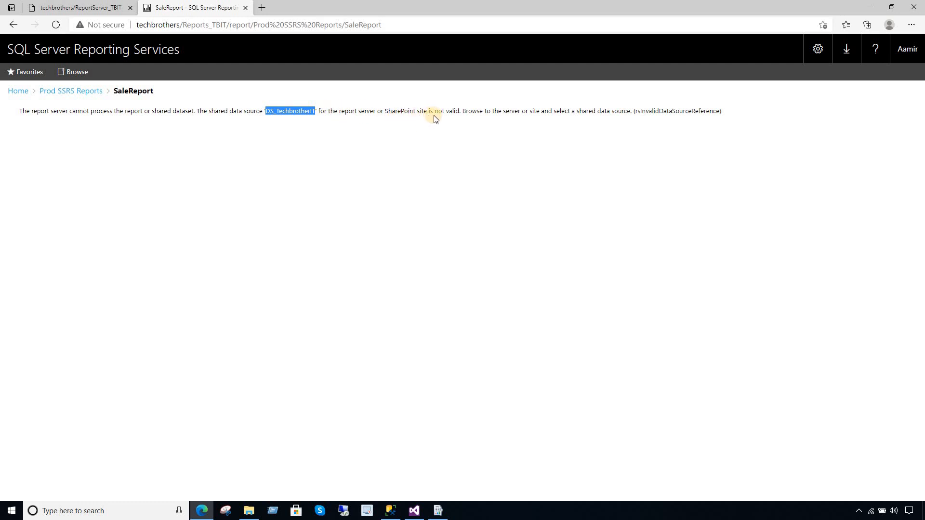
double_click(385, 110)
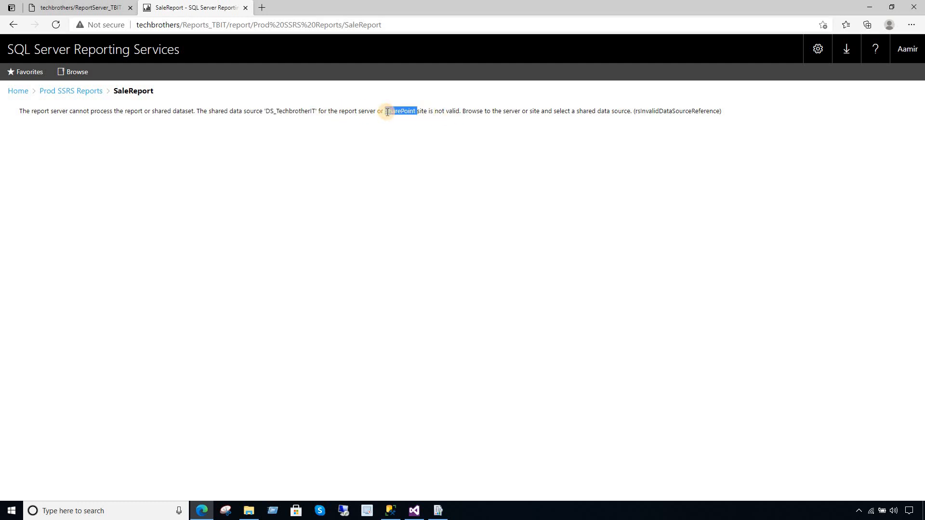
left_click(237, 109)
left_click_drag(237, 110, 731, 117)
left_click(198, 137)
left_click_drag(268, 111, 317, 111)
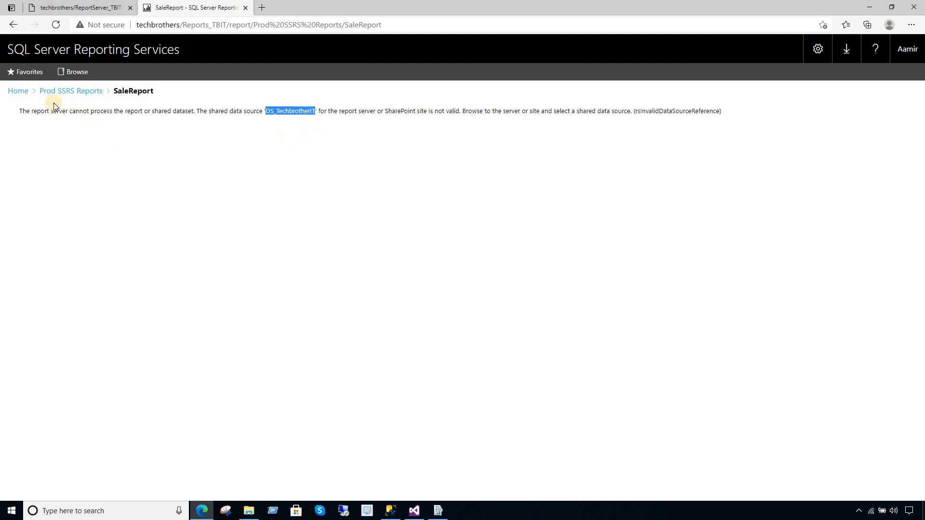
left_click(19, 92)
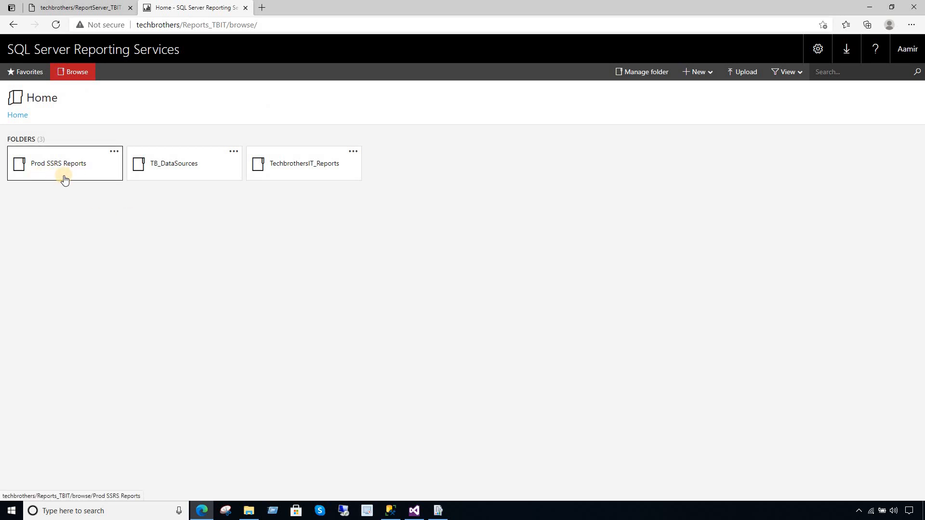
- Upload DS_TechbrothersIT.rds into the TB_DataSources folder
left_click(188, 173)
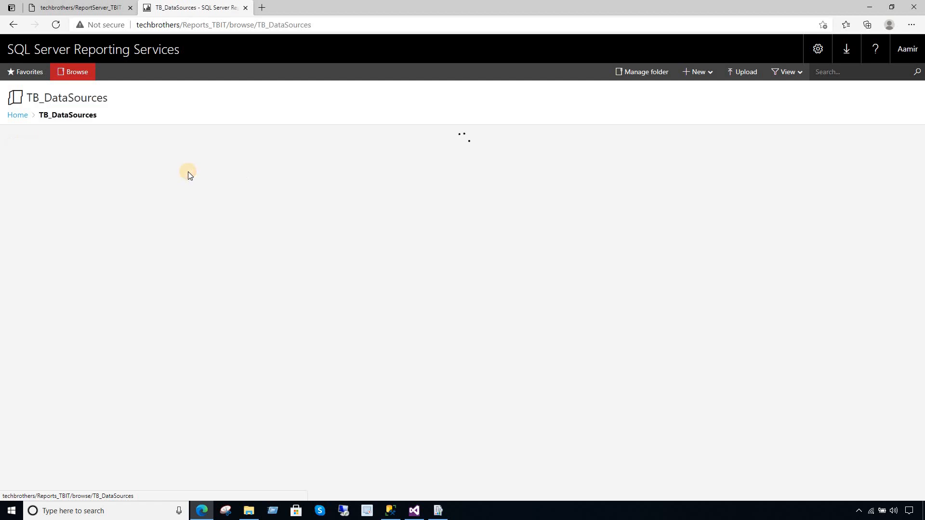
left_click(742, 71)
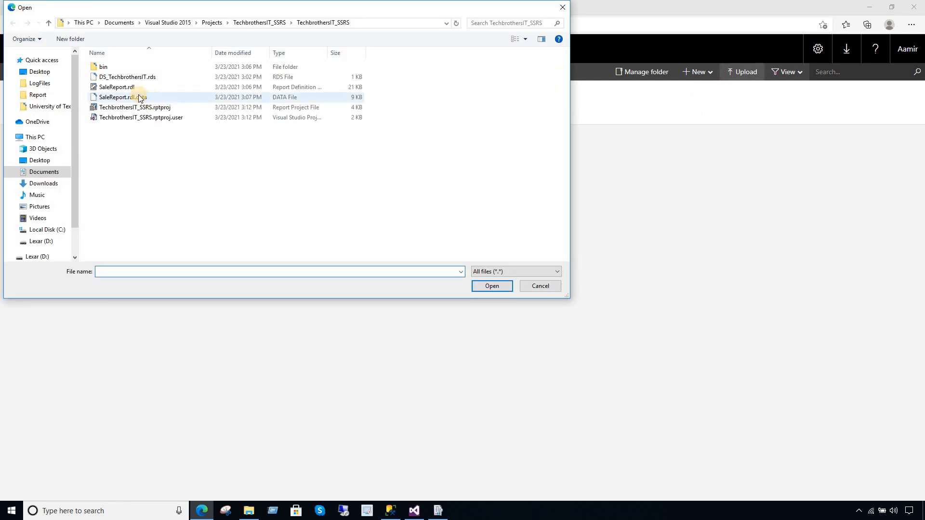
left_click(153, 79)
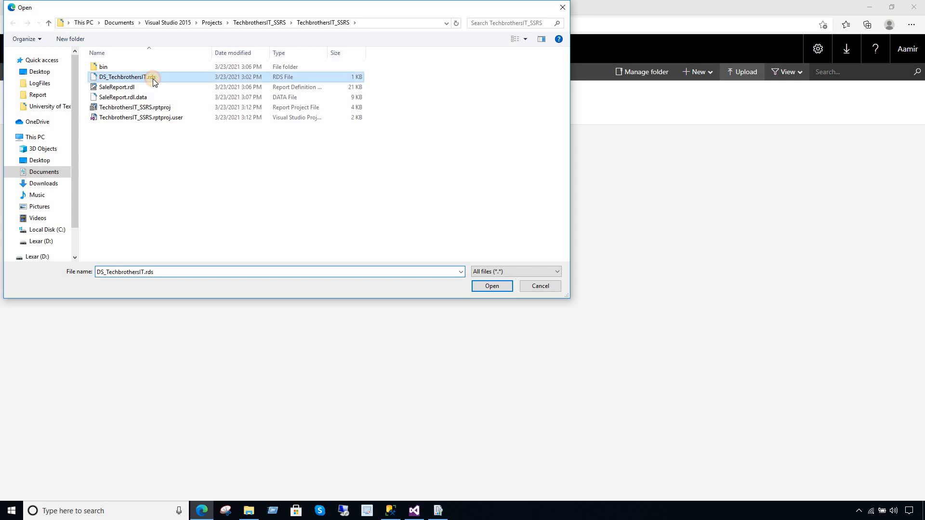
left_click(493, 286)
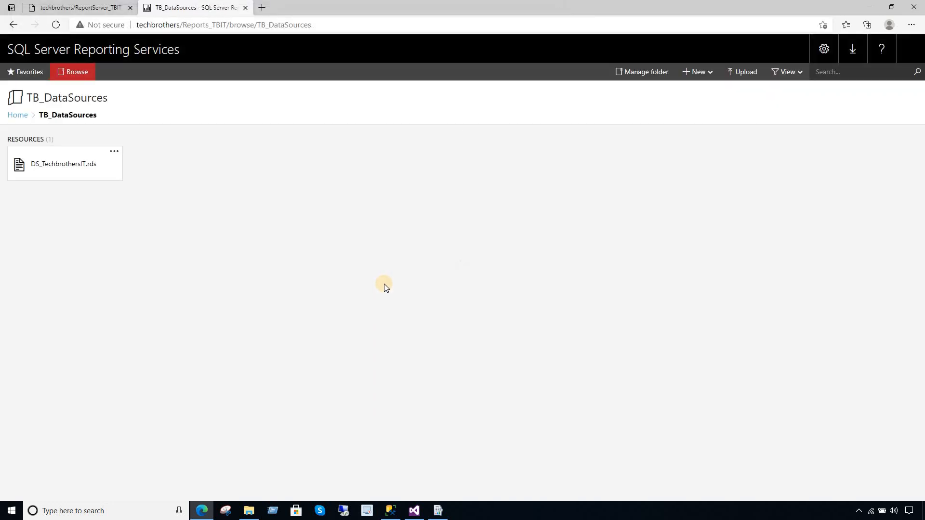
- Review the uploaded DS_TechbrothersIT.rds file's properties and security settings, then return Home
left_click(115, 151)
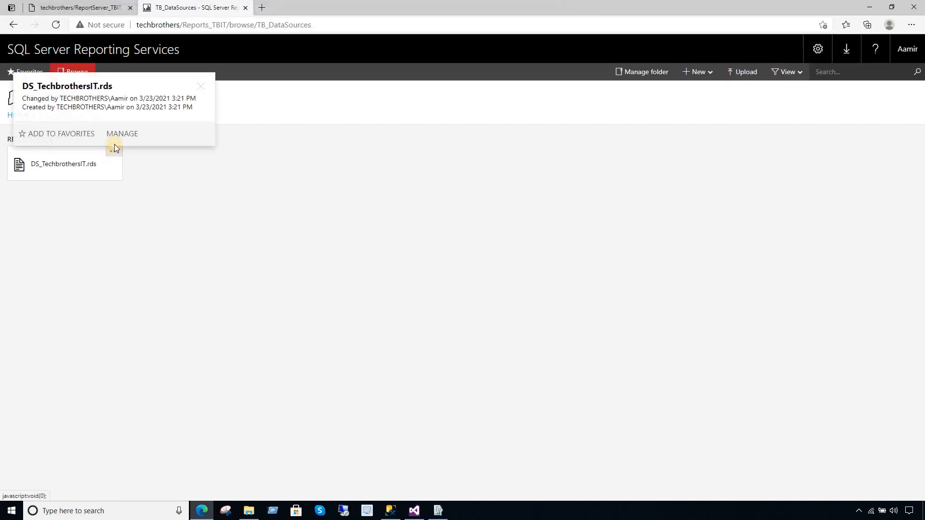
left_click(117, 138)
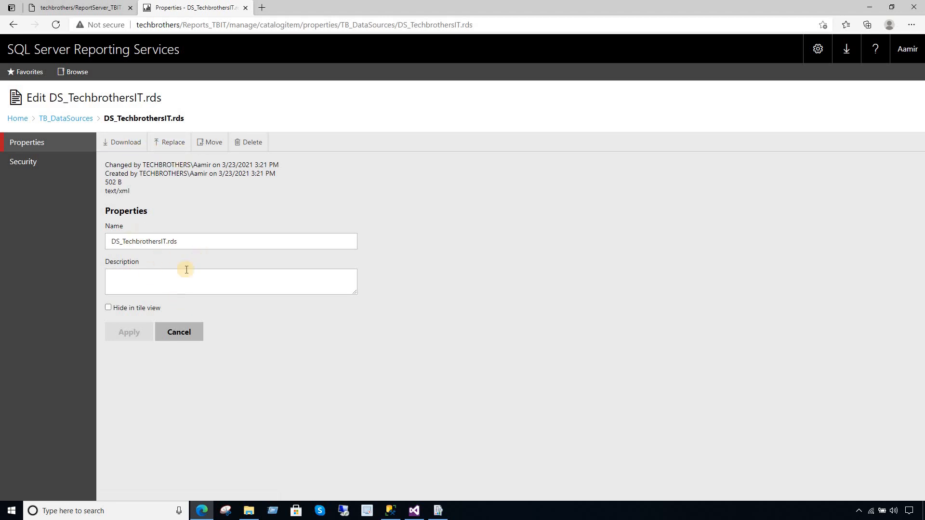
left_click(62, 119)
left_click(114, 149)
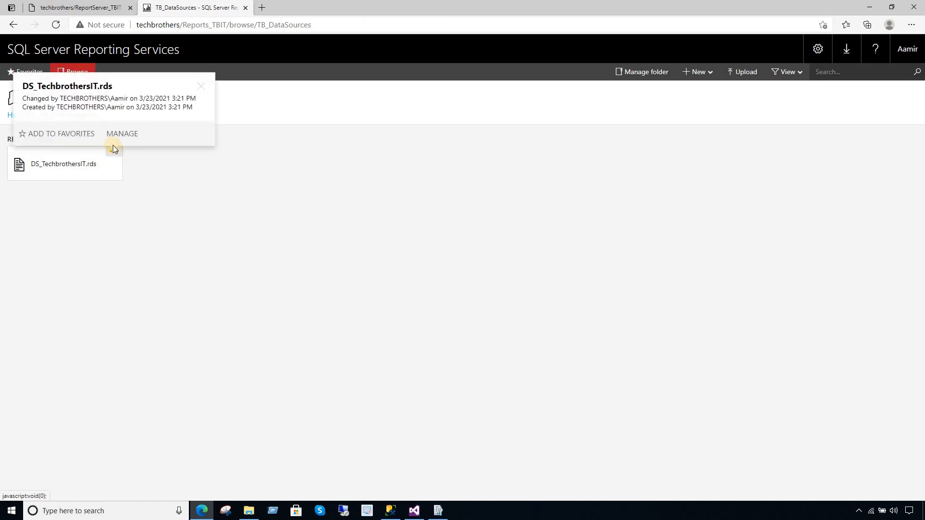
left_click(120, 134)
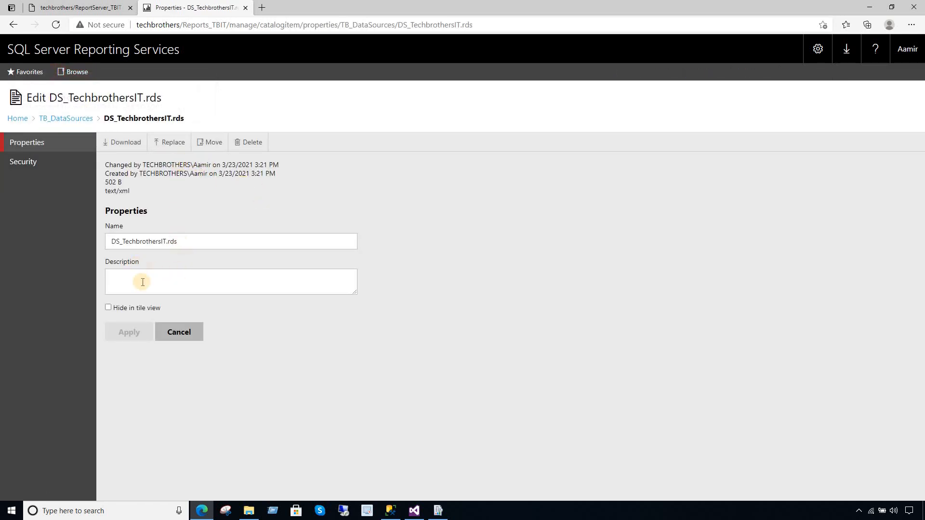
left_click(26, 163)
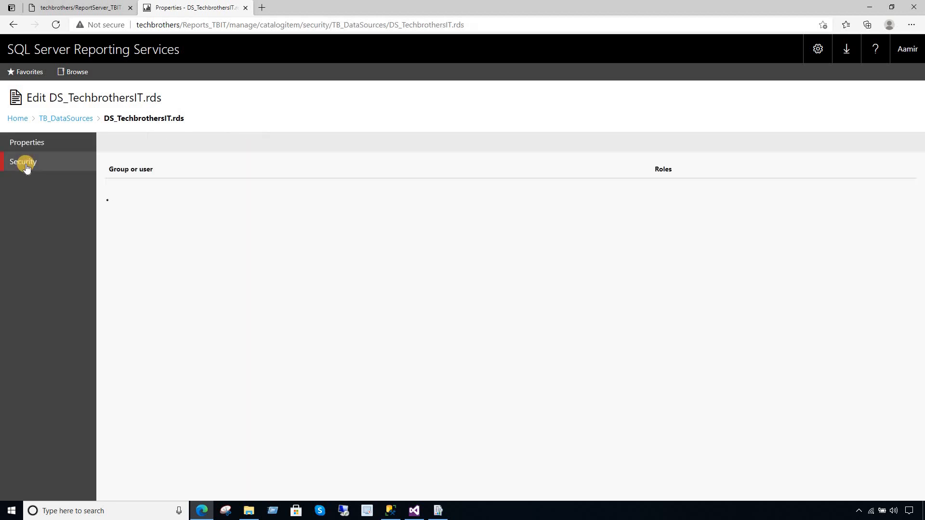
left_click(66, 118)
left_click(17, 115)
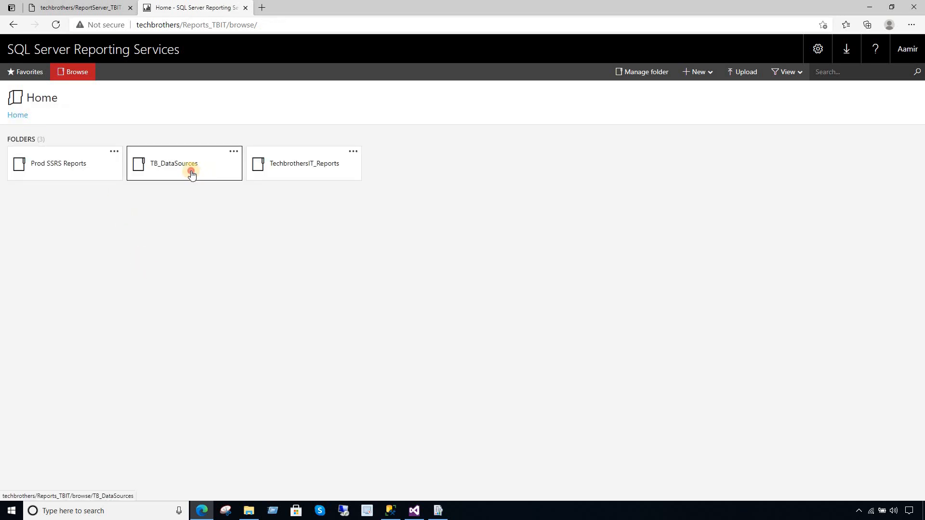
- Check the portal folders, then reopen SaleReport in Prod SSRS Reports, which still fails
left_click(190, 171)
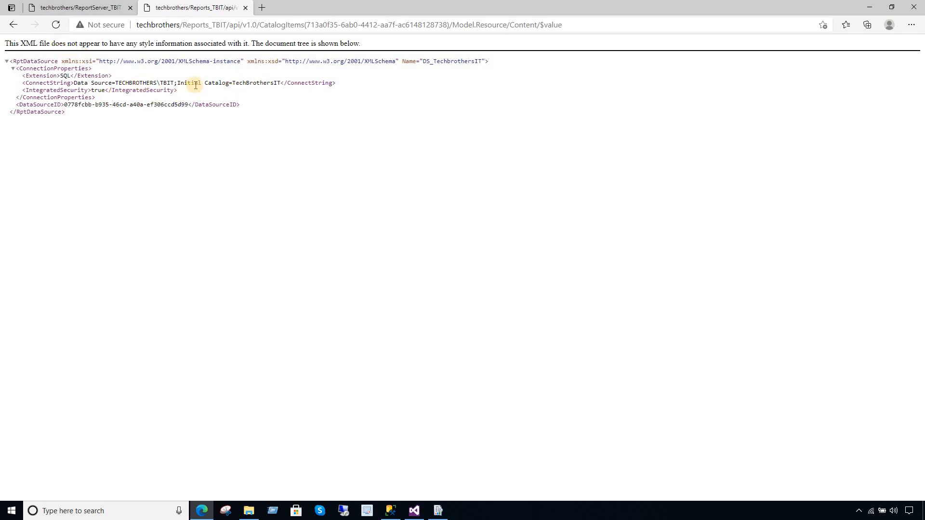
left_click(16, 29)
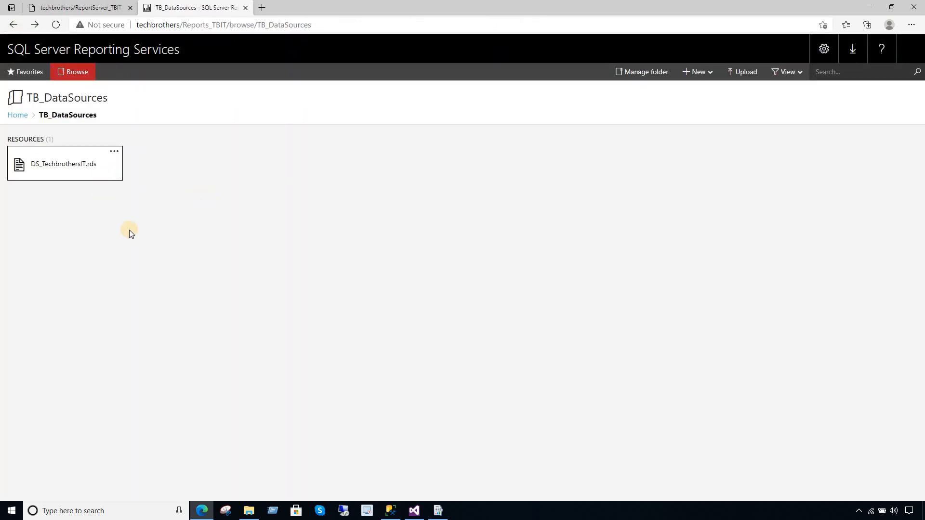
left_click(18, 116)
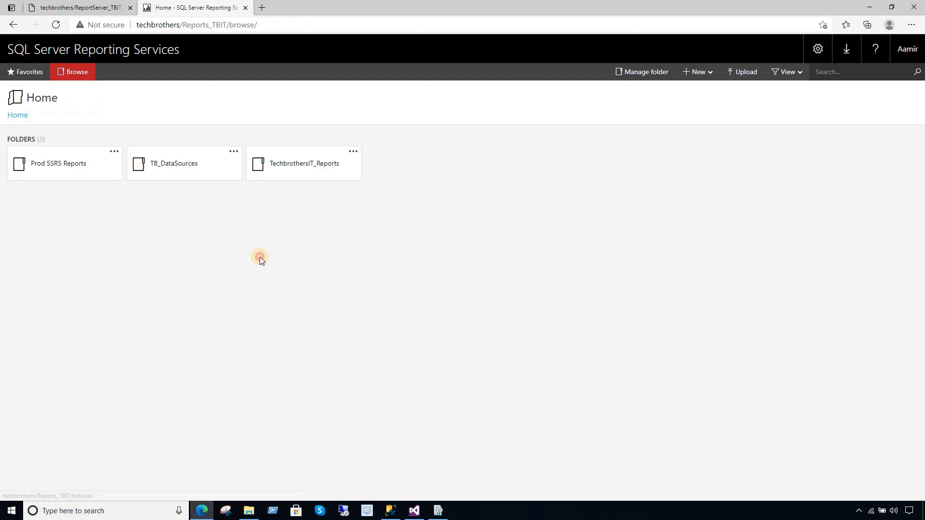
left_click(289, 171)
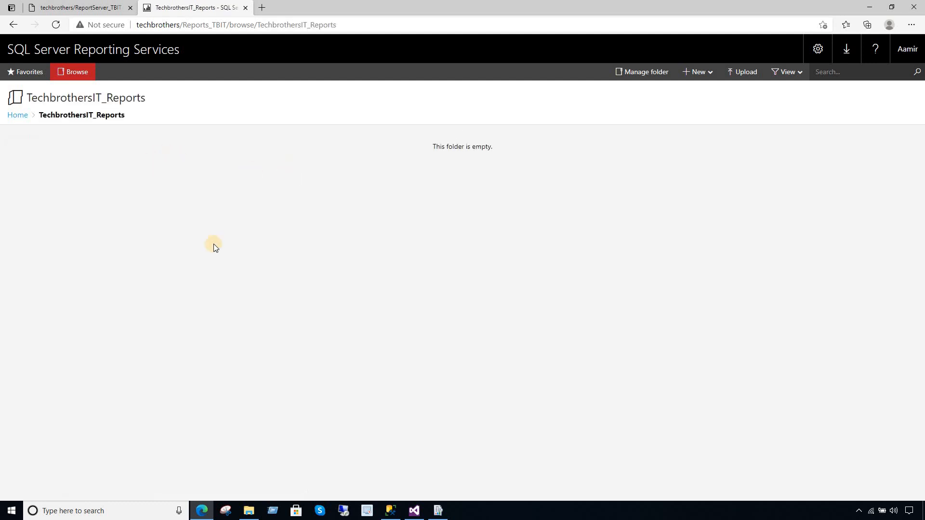
left_click(20, 117)
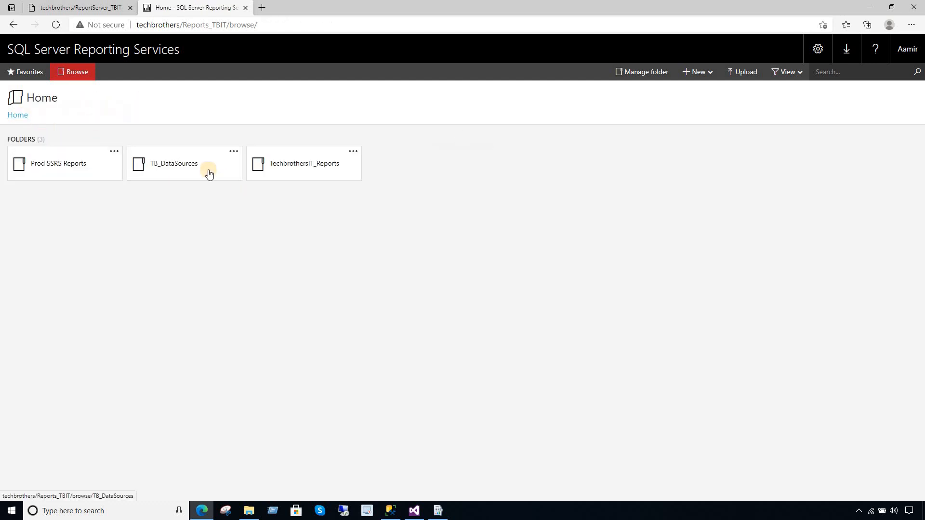
left_click(202, 169)
left_click(20, 117)
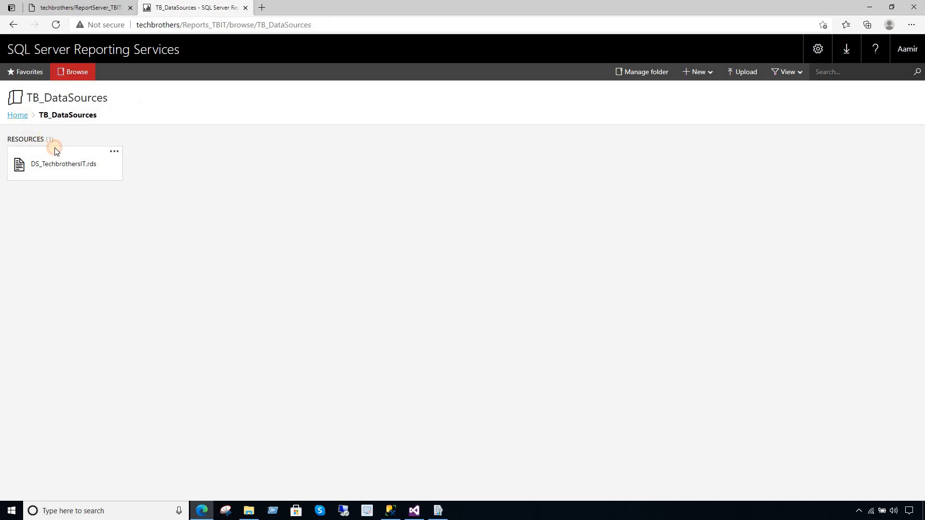
left_click(71, 166)
left_click(65, 163)
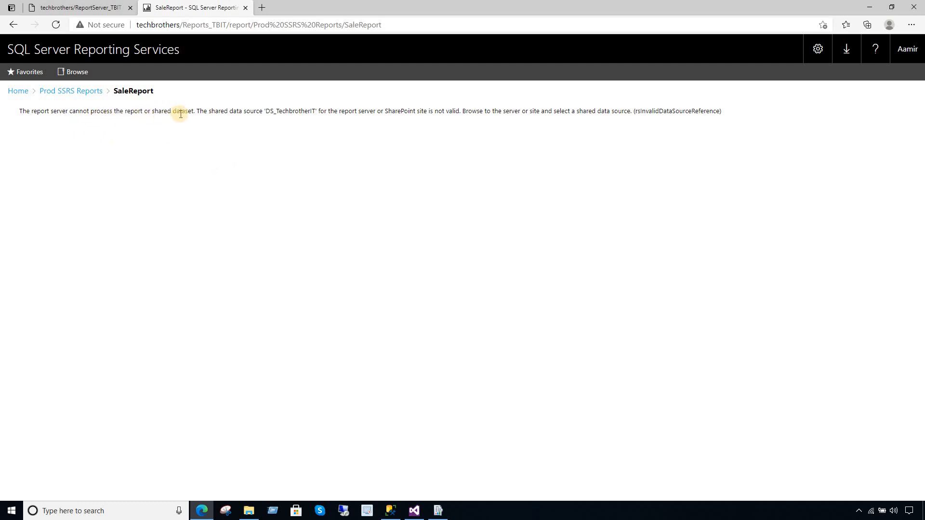
- Browse SaleReport's Data sources setting into TB_DataSources, finding no usable shared data source
left_click(82, 94)
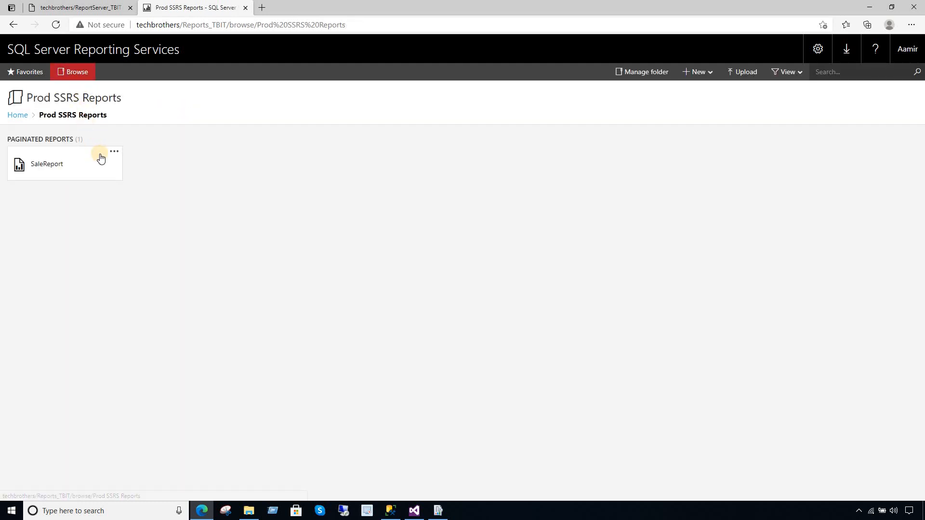
left_click(114, 151)
left_click(117, 135)
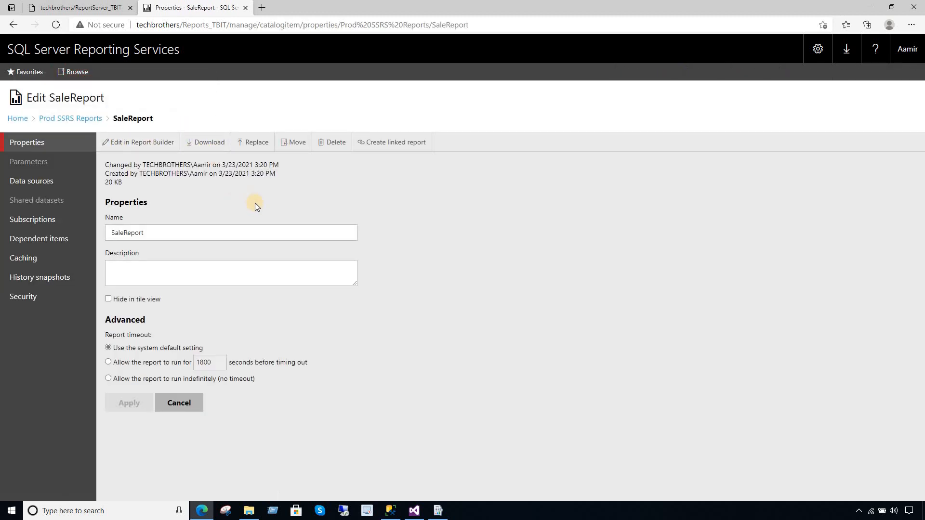
left_click(36, 182)
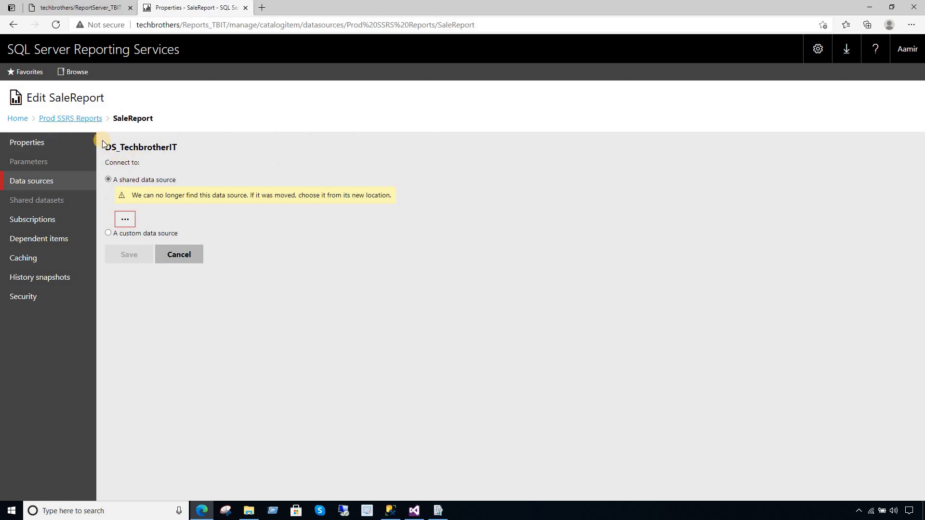
left_click(125, 220)
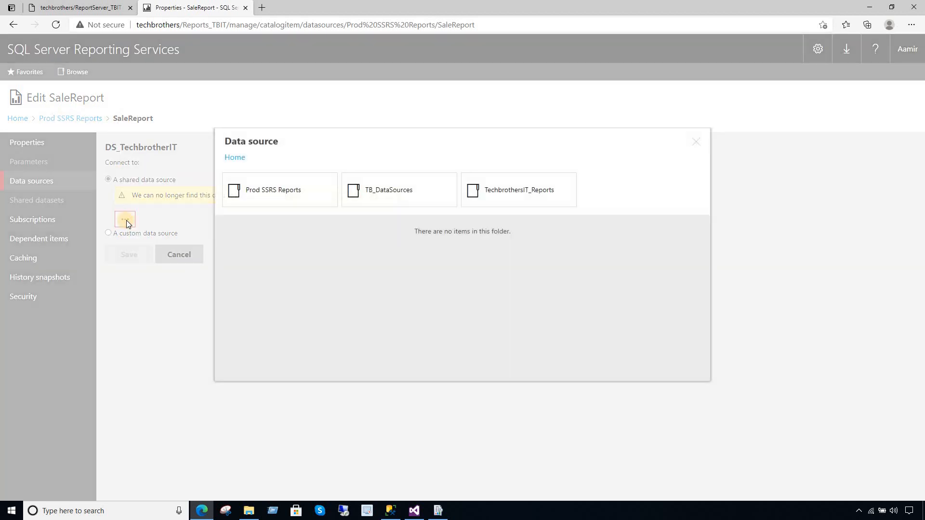
left_click(414, 197)
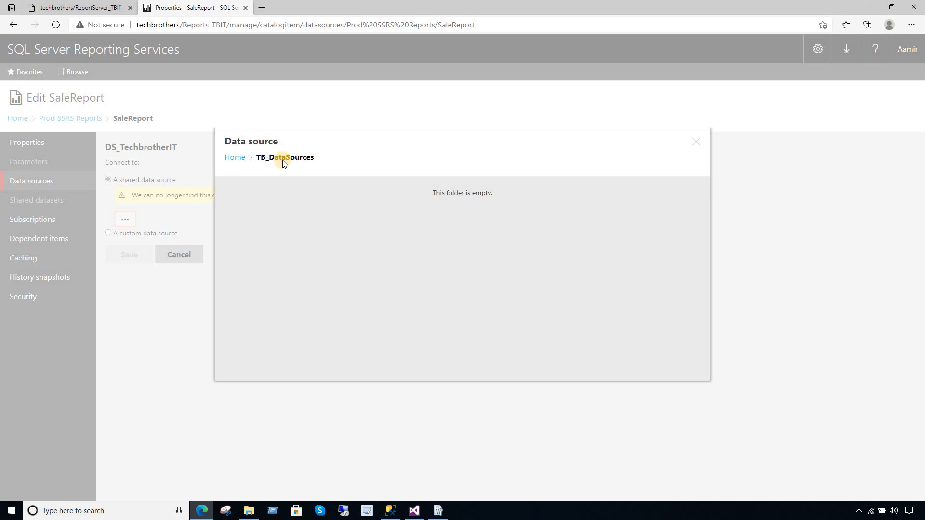
left_click(237, 158)
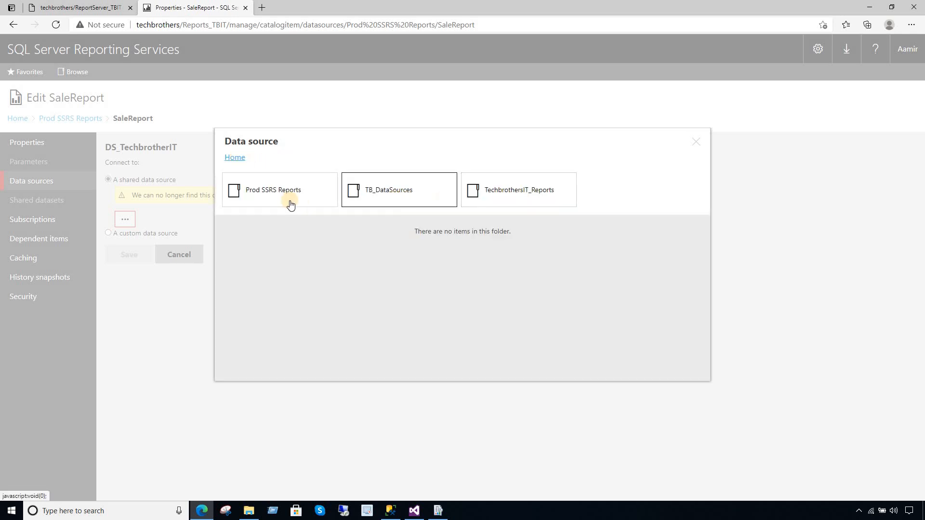
left_click(398, 198)
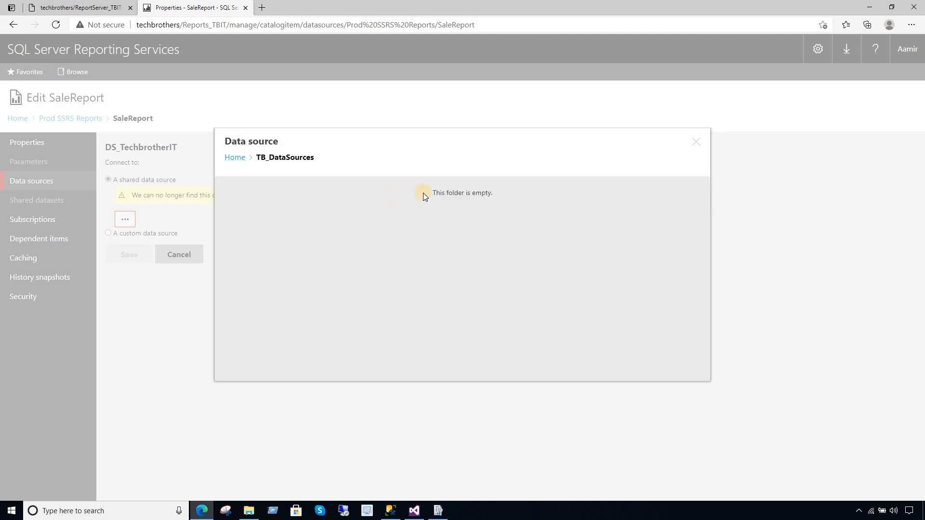
left_click(697, 143)
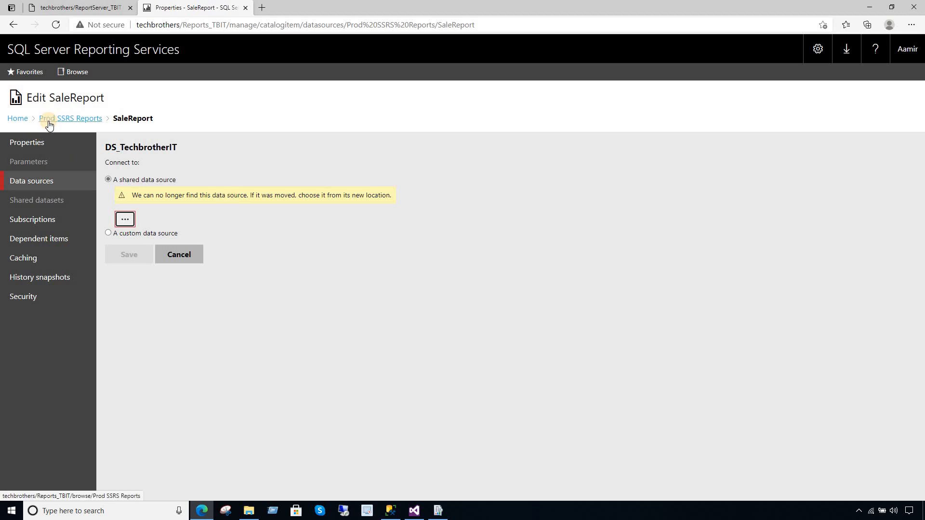
left_click(18, 118)
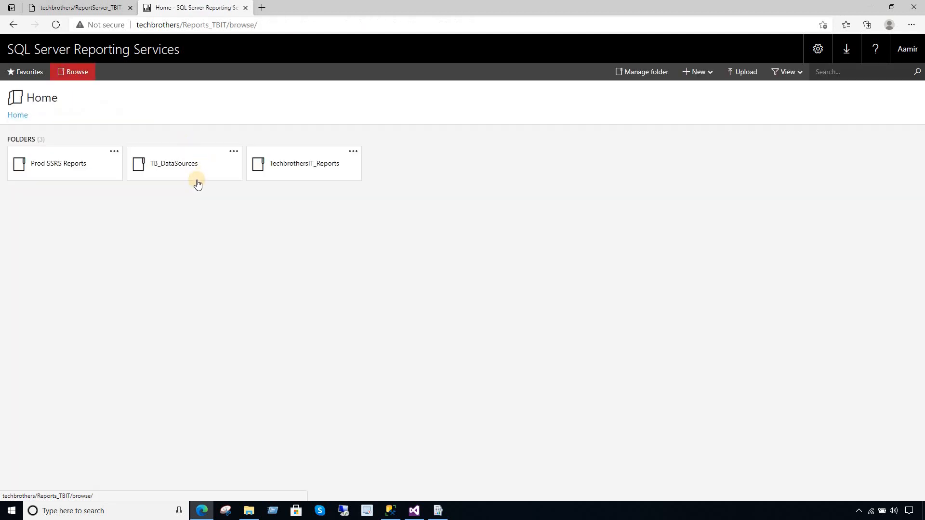
- Start a new shared data source in TB_DataSources with Microsoft SQL Server as its type
left_click(189, 169)
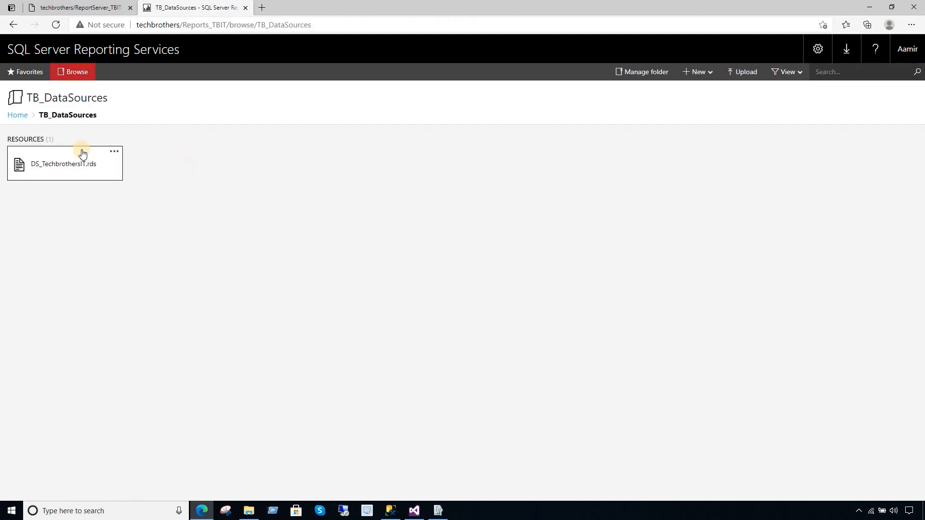
left_click(699, 72)
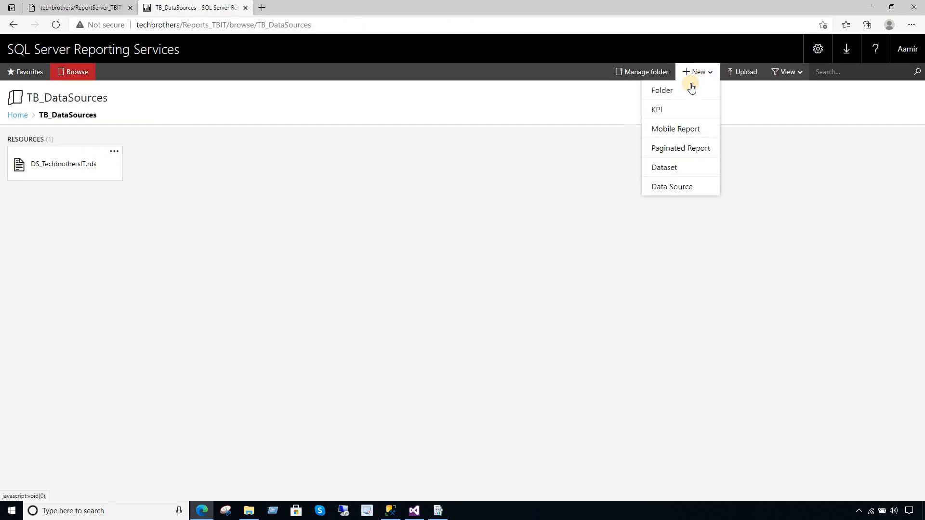
left_click(685, 189)
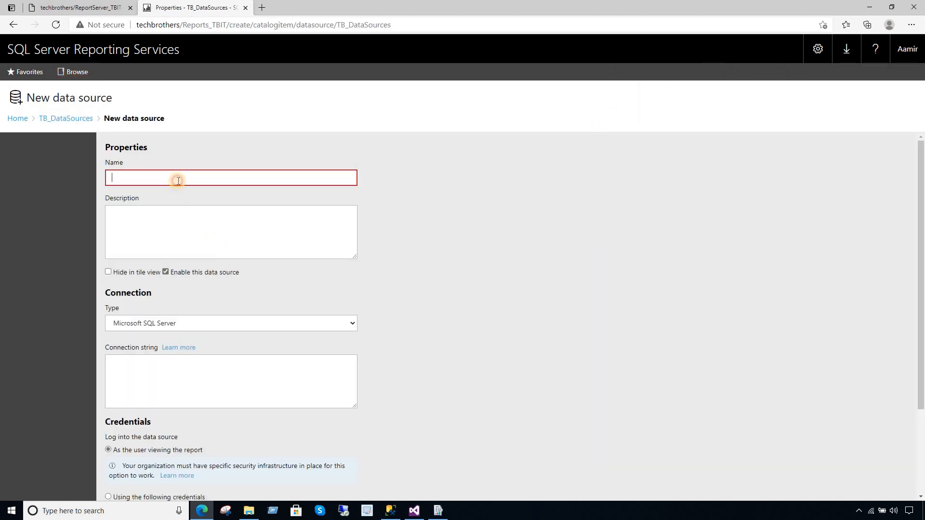
left_click(178, 181)
type("DS_TechbrothersIT")
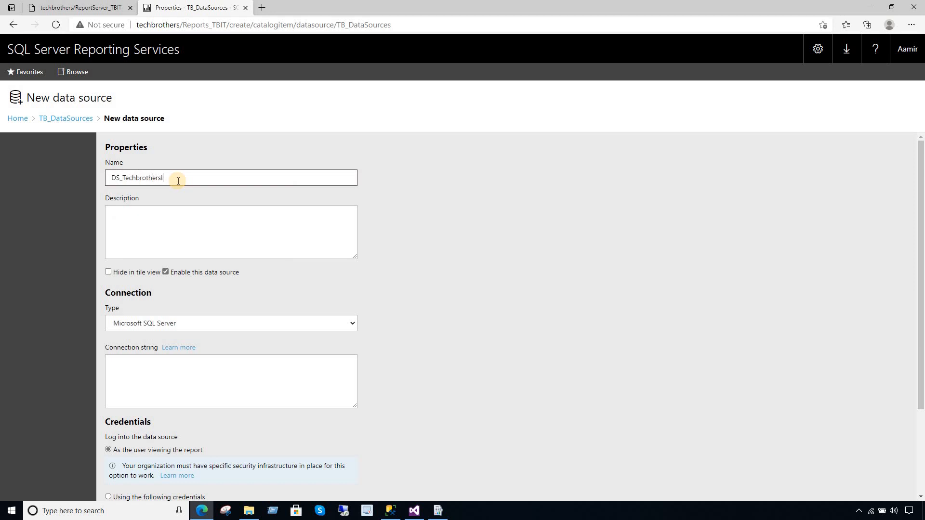
left_click(165, 208)
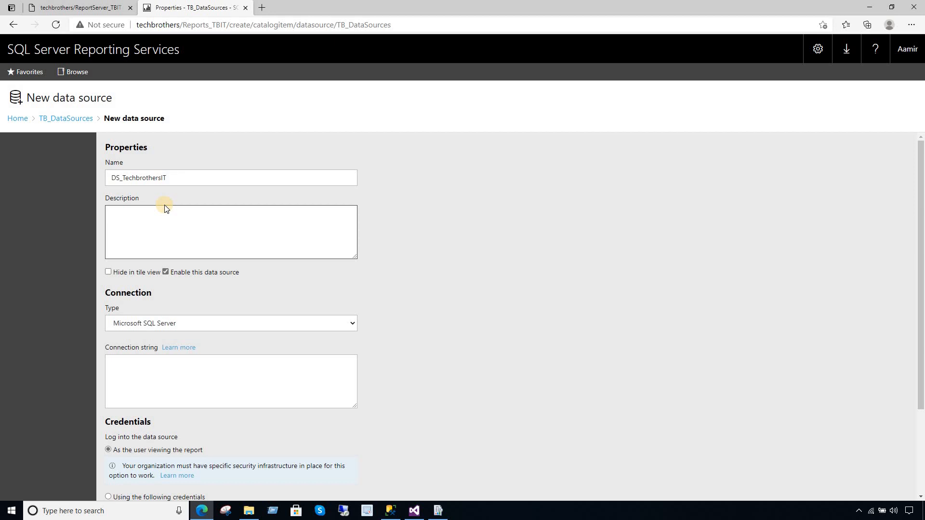
left_click(181, 323)
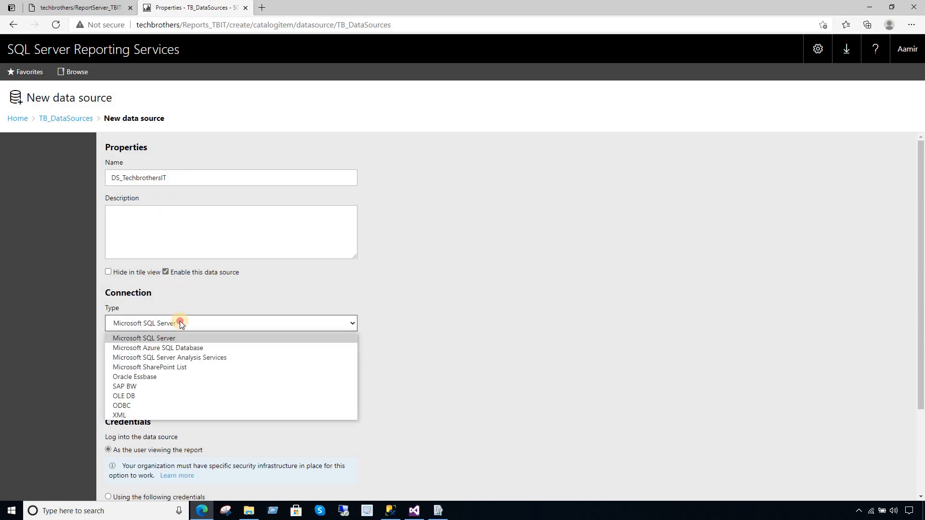
left_click(180, 322)
left_click(274, 376)
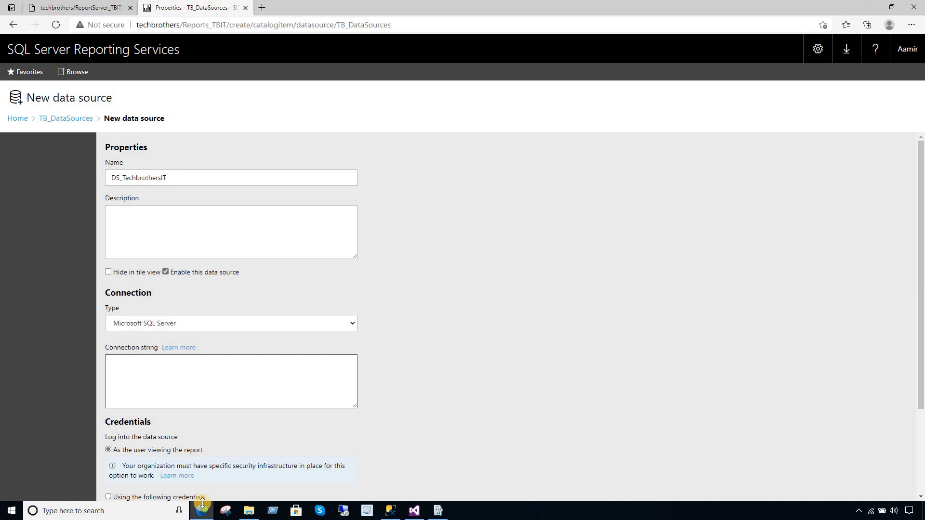
- Shorten the data source name to DS_TBIT and open a blank browser tab
left_click_drag(168, 182, 136, 183)
type("TB")
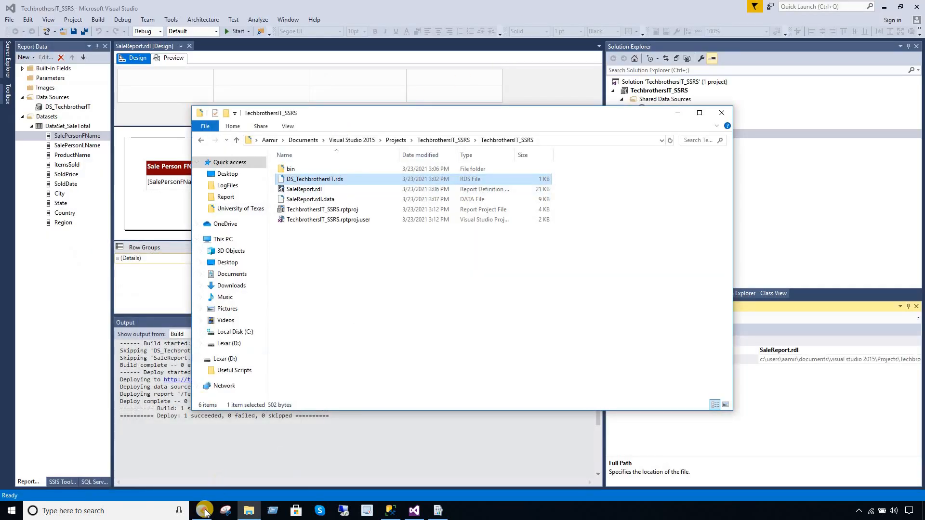
left_click(202, 511)
left_click(264, 9)
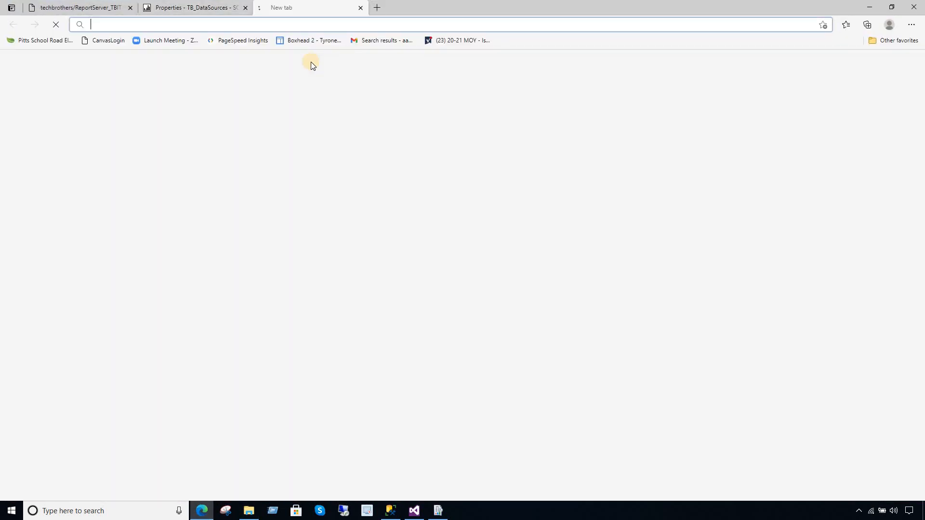
left_click(323, 26)
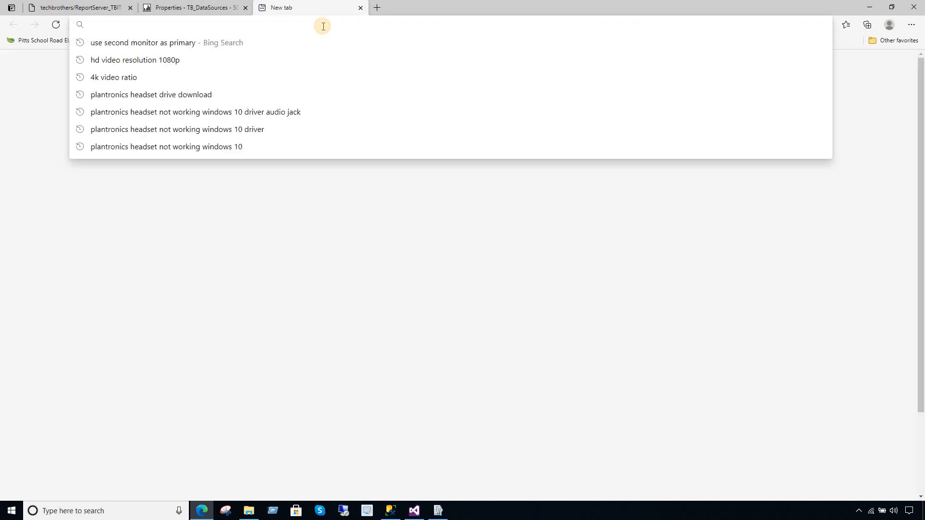
type("www.google.com")
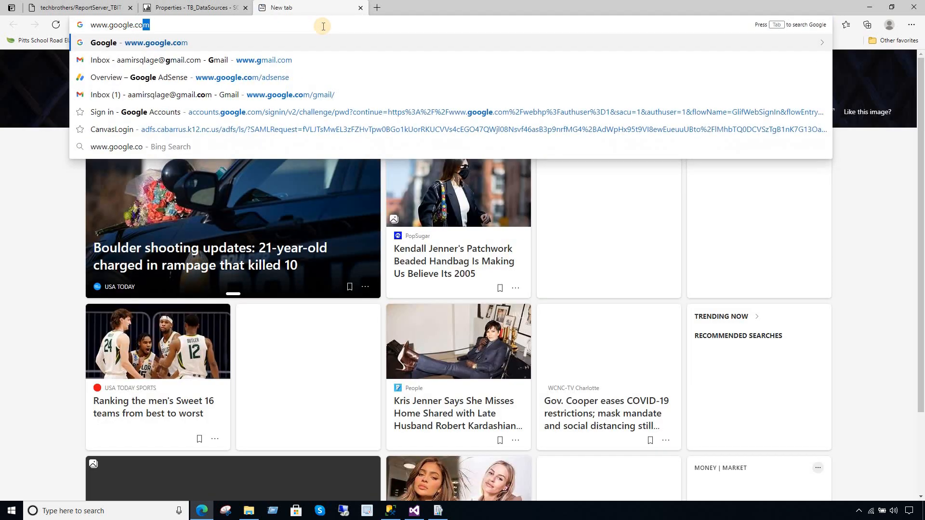
key("Return")
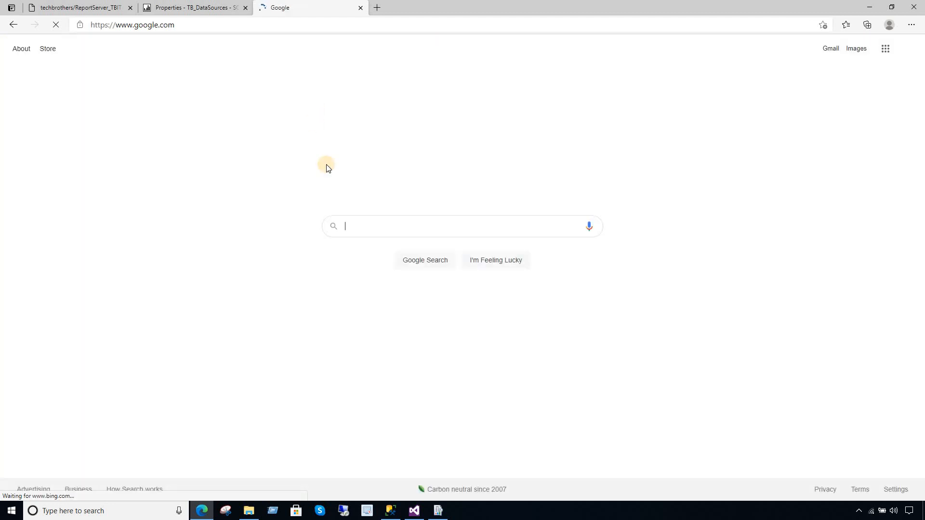
left_click(367, 225)
type("connection string s")
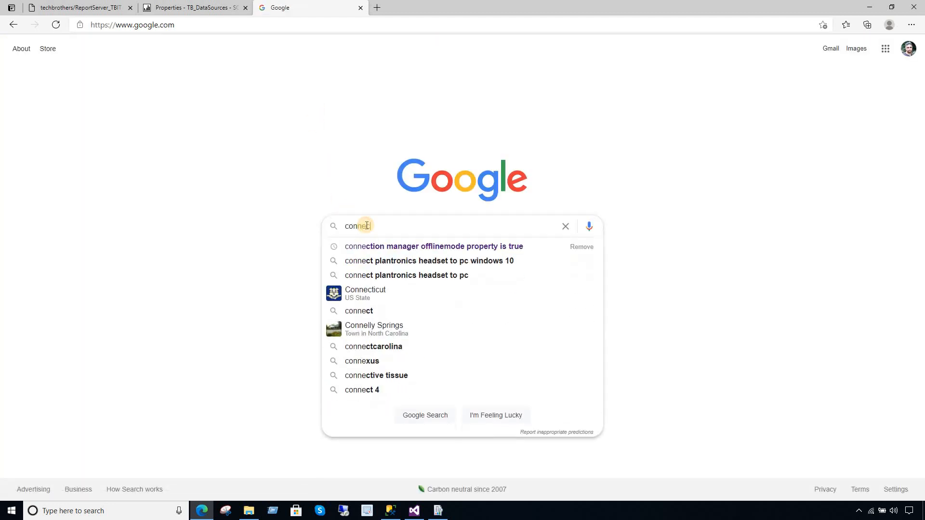
type("srs")
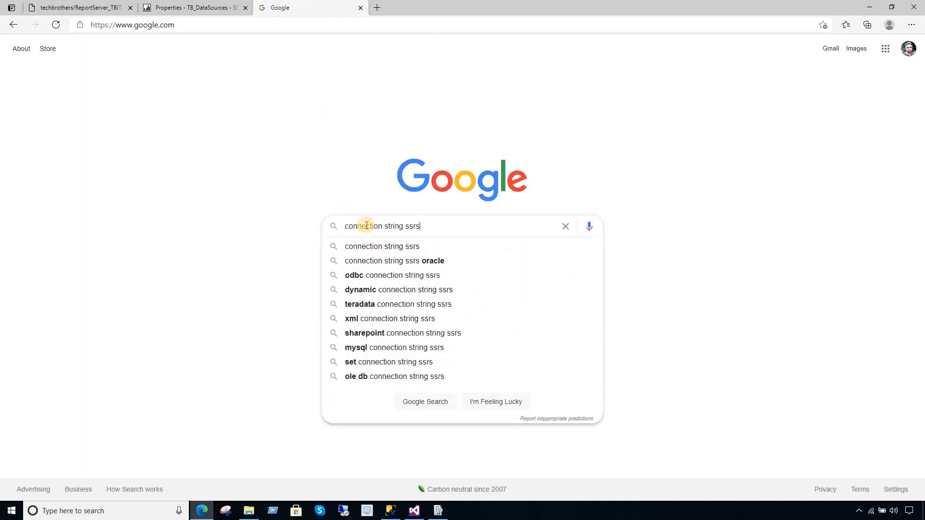
type(" sql server data source")
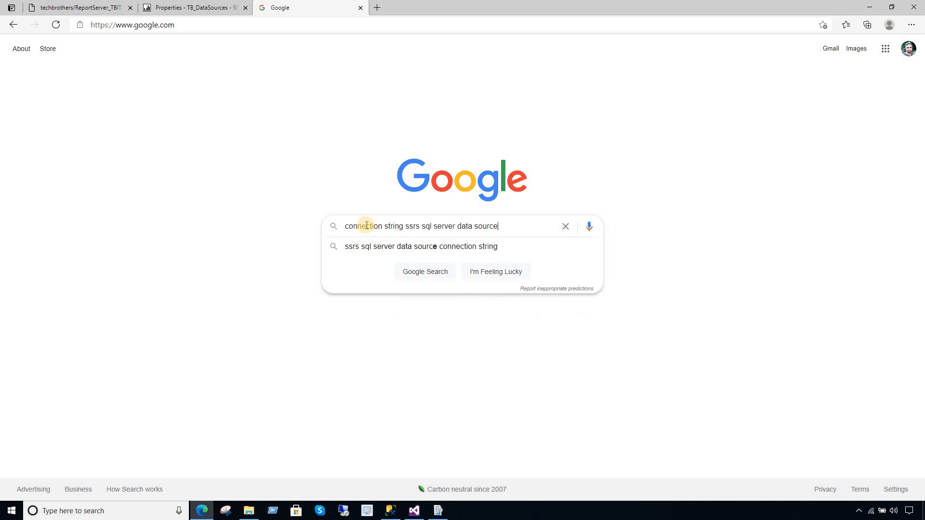
key("Return")
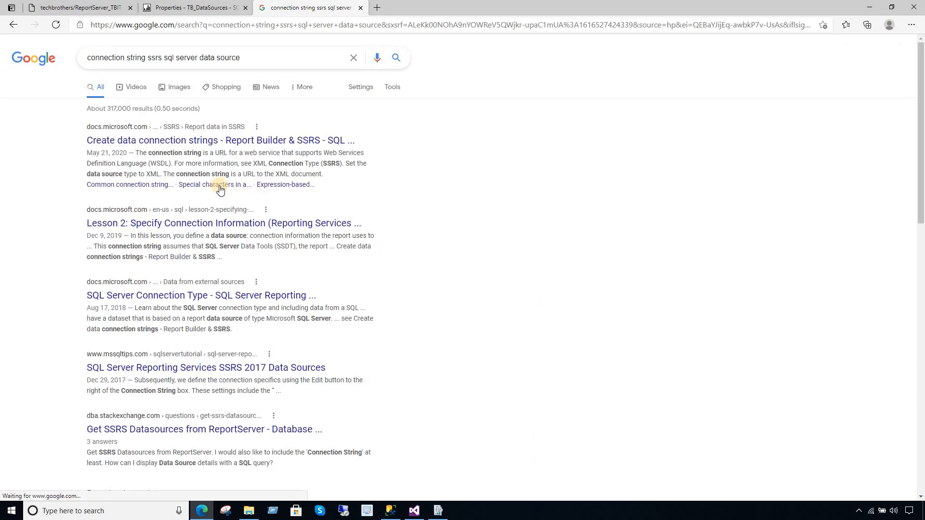
- Open the Microsoft Docs connection strings article and copy the local SQL Server example
left_click(204, 145)
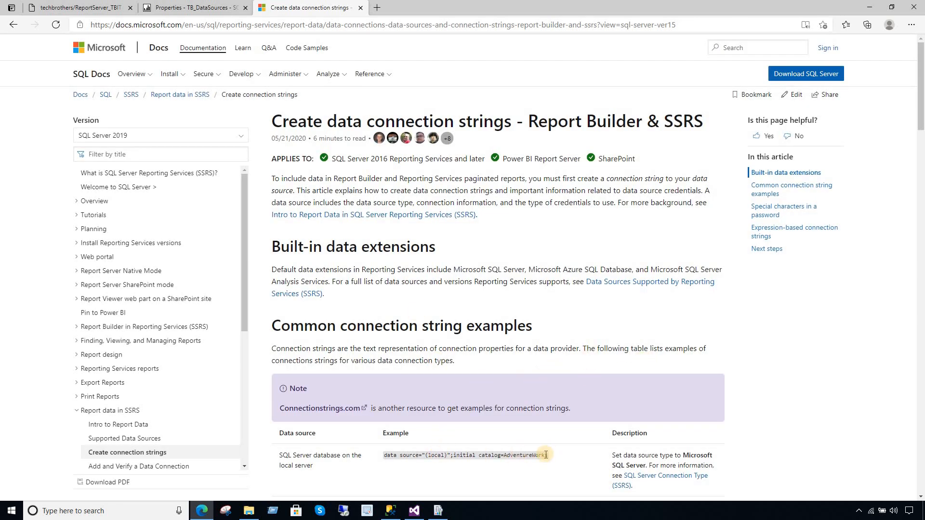
left_click_drag(548, 457, 386, 457)
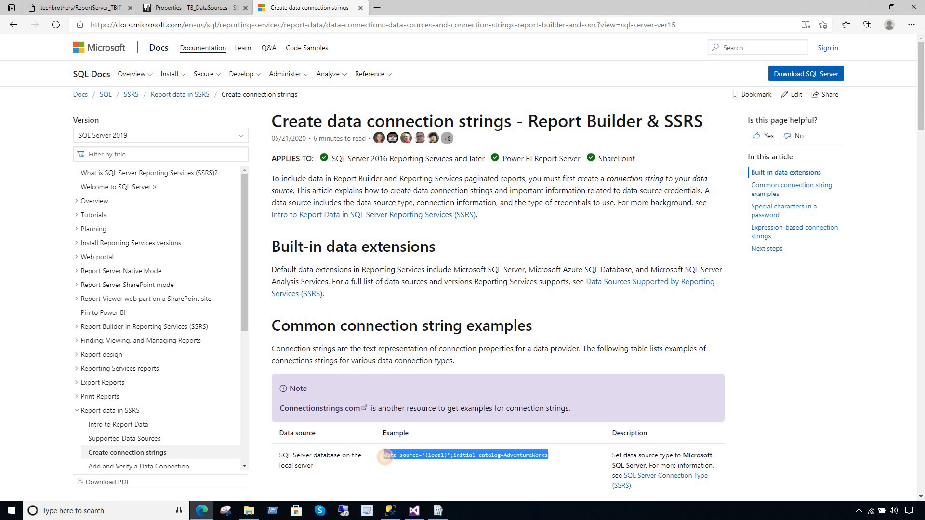
right_click(391, 458)
left_click(423, 296)
- Copy the SQL Server Instance example connection string and return to the ReportServer_TBIT listing
scroll(914, 128, "down", 5)
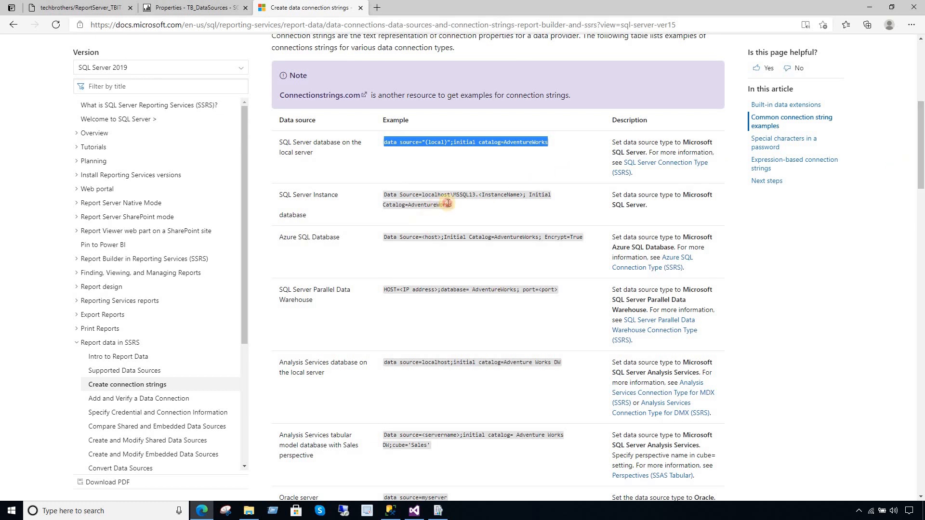
left_click(479, 195)
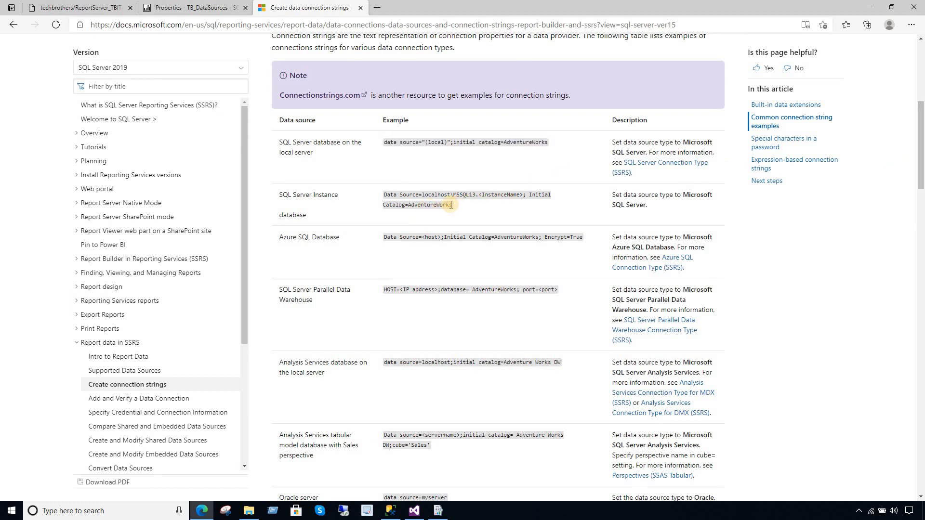
left_click_drag(453, 204, 382, 198)
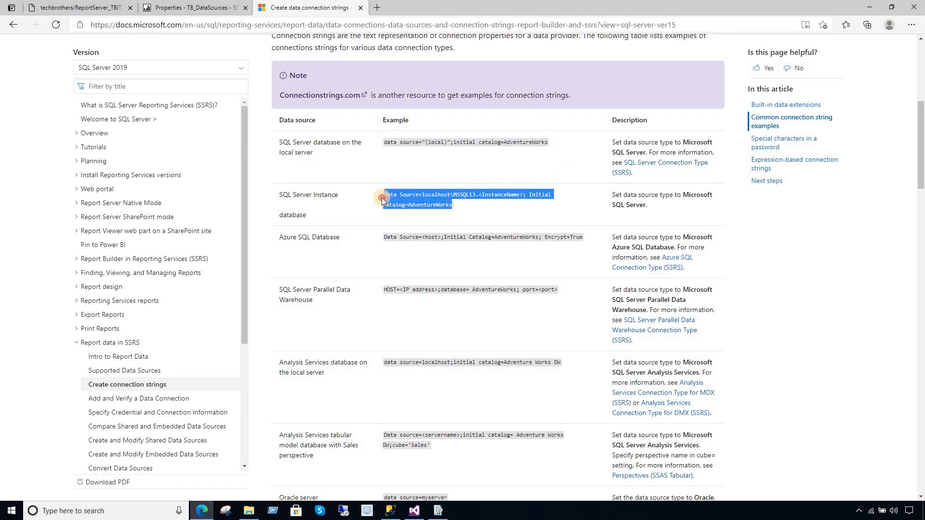
right_click(409, 208)
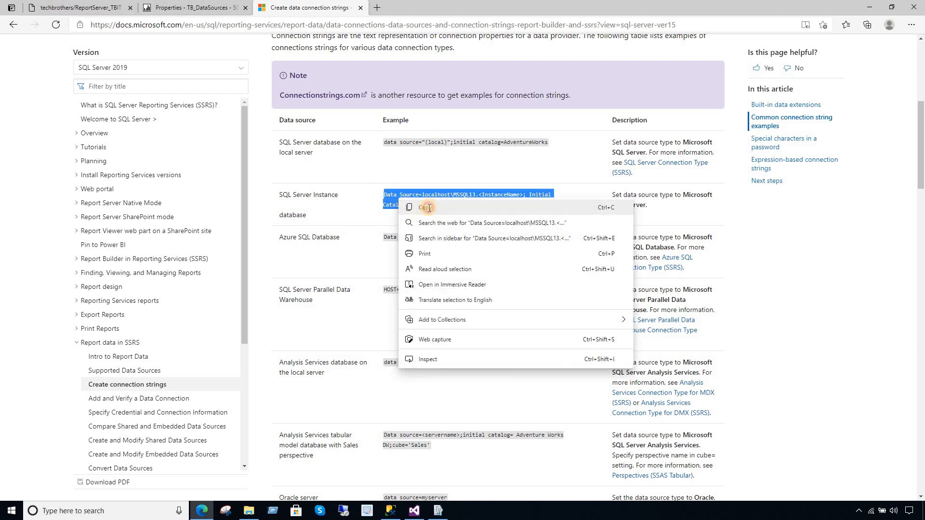
left_click(426, 208)
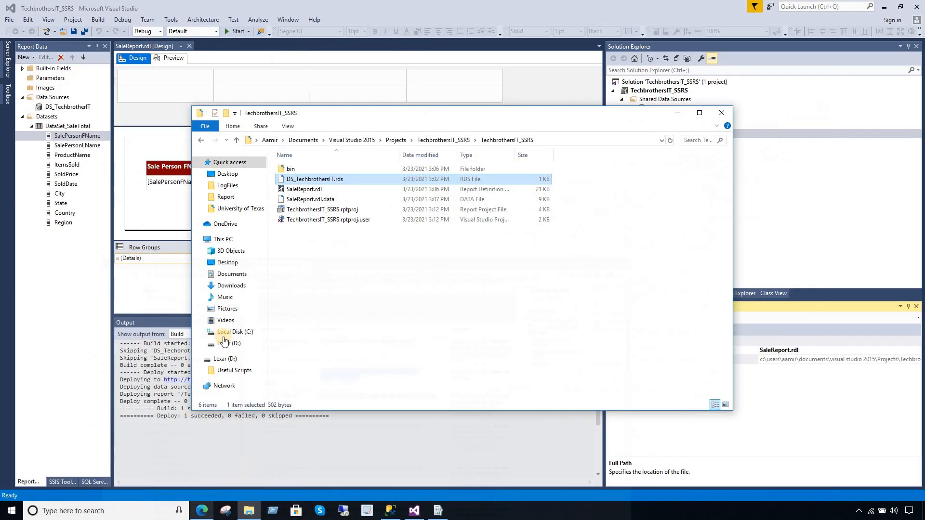
left_click(390, 274)
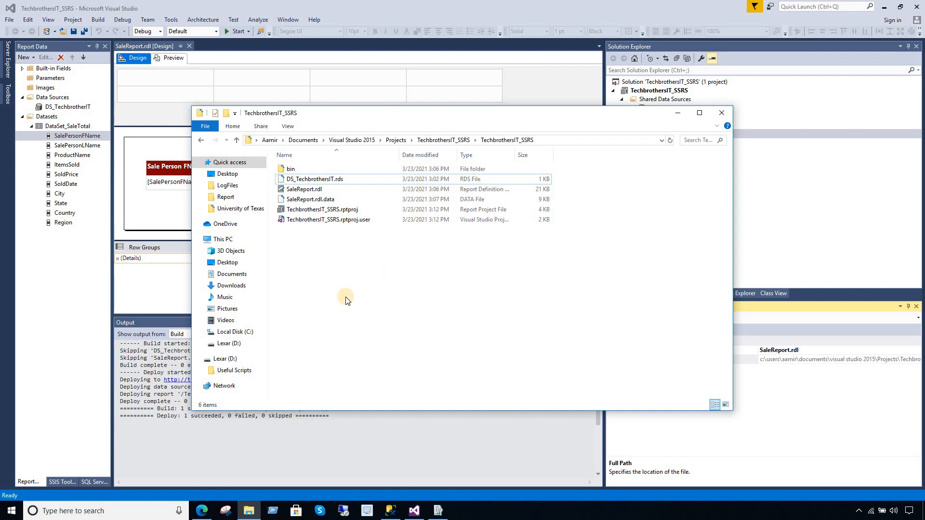
left_click(201, 511)
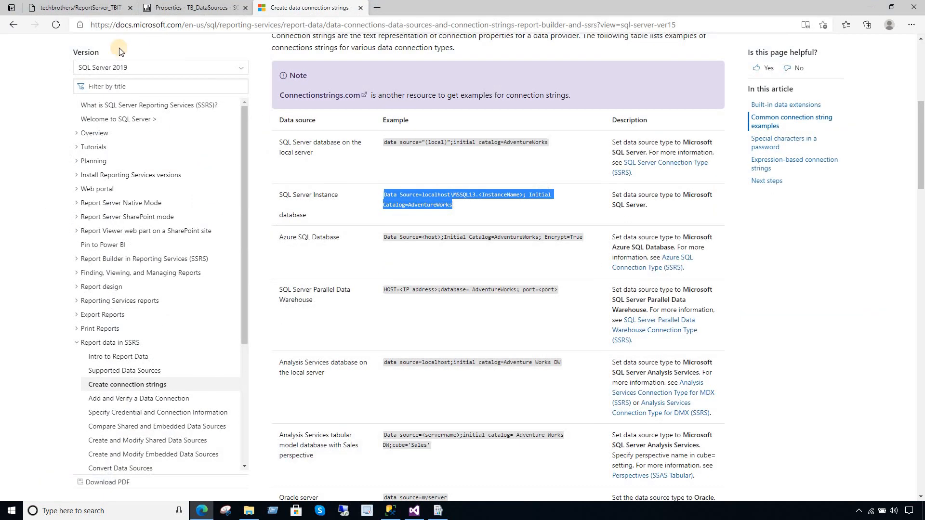
left_click(103, 8)
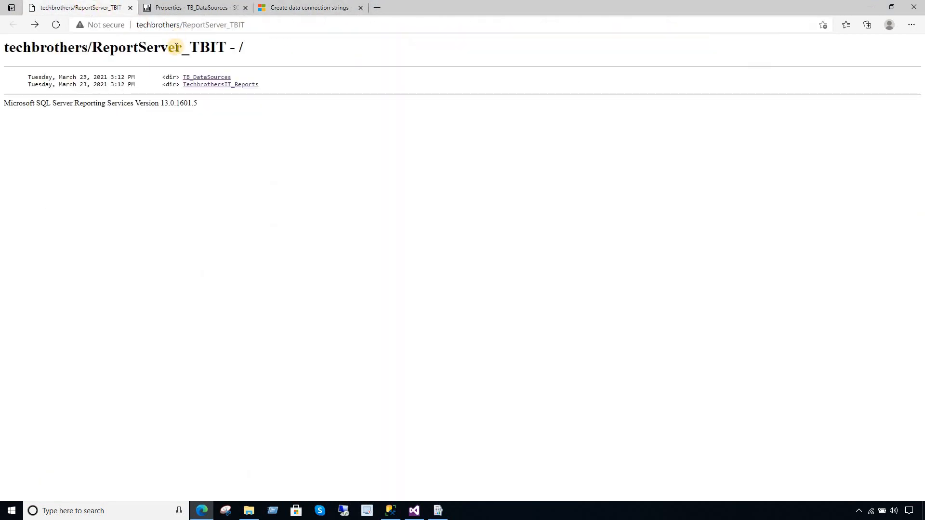
- Paste the example into DS_TBIT's connection string and set the server to TECHBROTHERS\TBIT
left_click(185, 8)
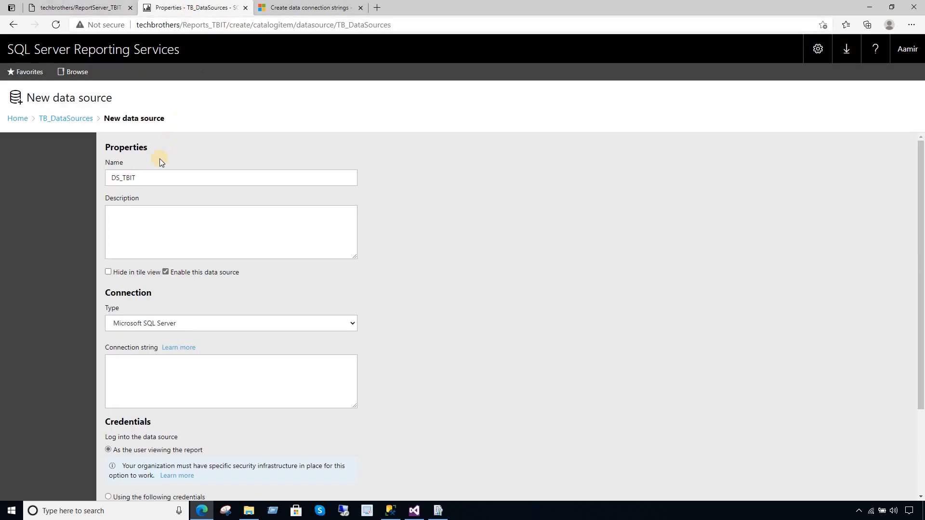
left_click(163, 378)
key("ctrl+v")
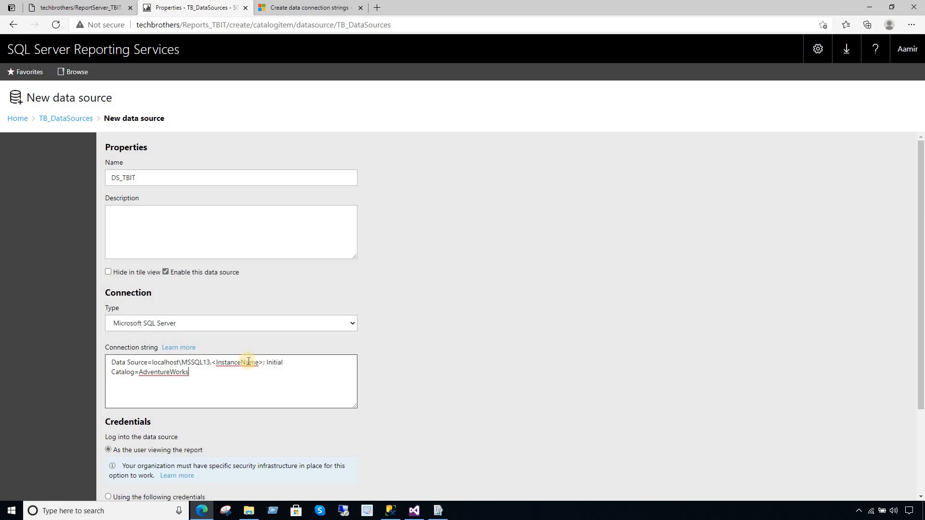
left_click(389, 510)
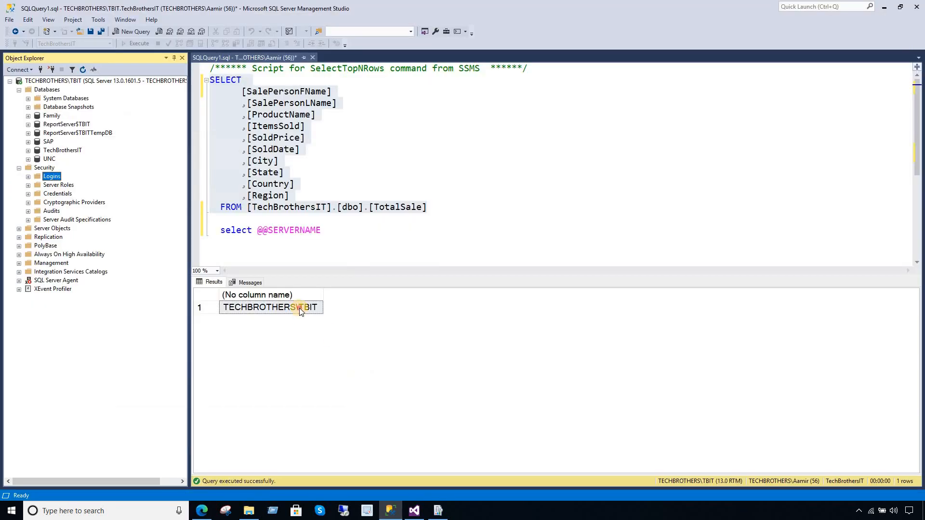
left_click(202, 510)
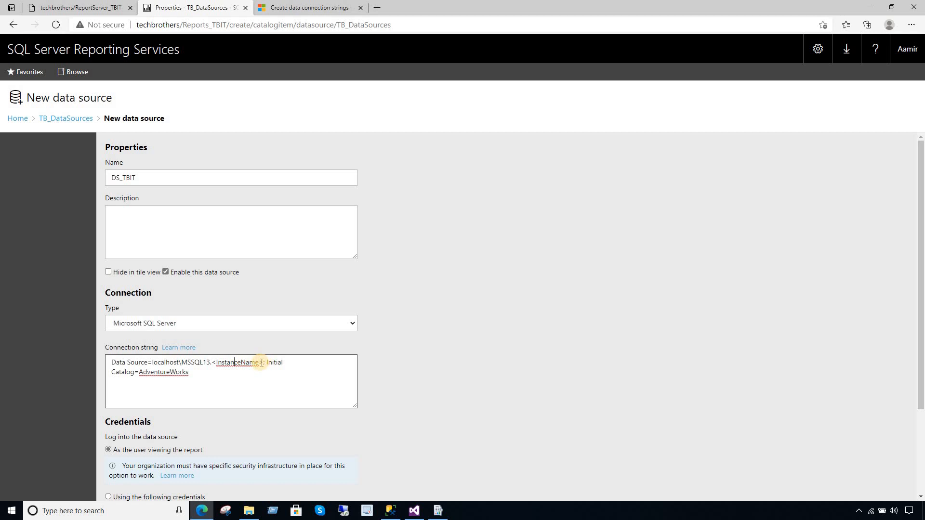
left_click_drag(261, 362, 153, 364)
key("BackSpace")
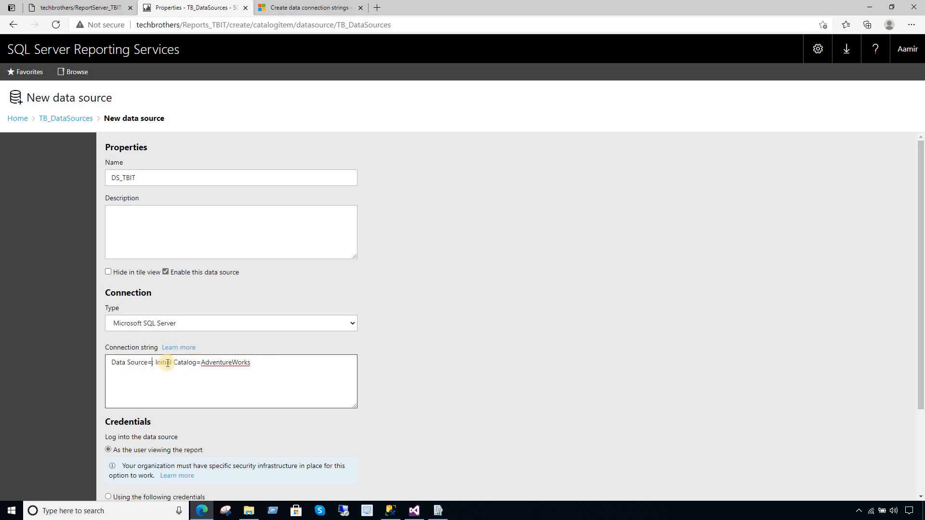
type("TECHBROTHERS\\TBIT")
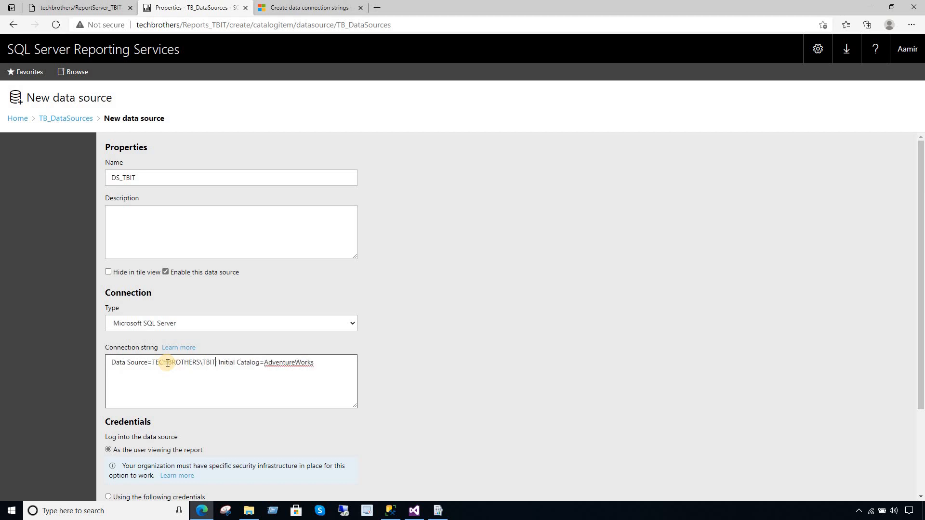
- Replace the AdventureWorks catalog with the TechBrothersIT database name copied from Management Studio
double_click(302, 362)
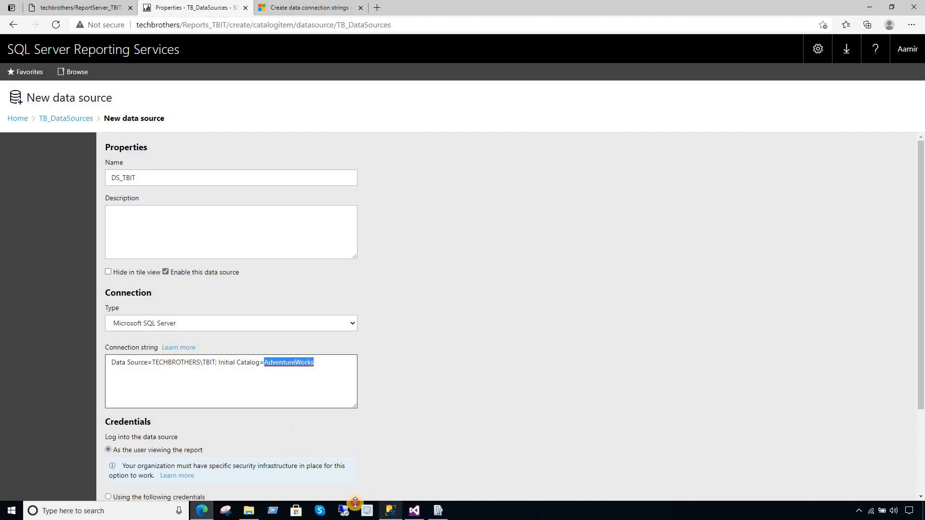
left_click(391, 510)
left_click(311, 207)
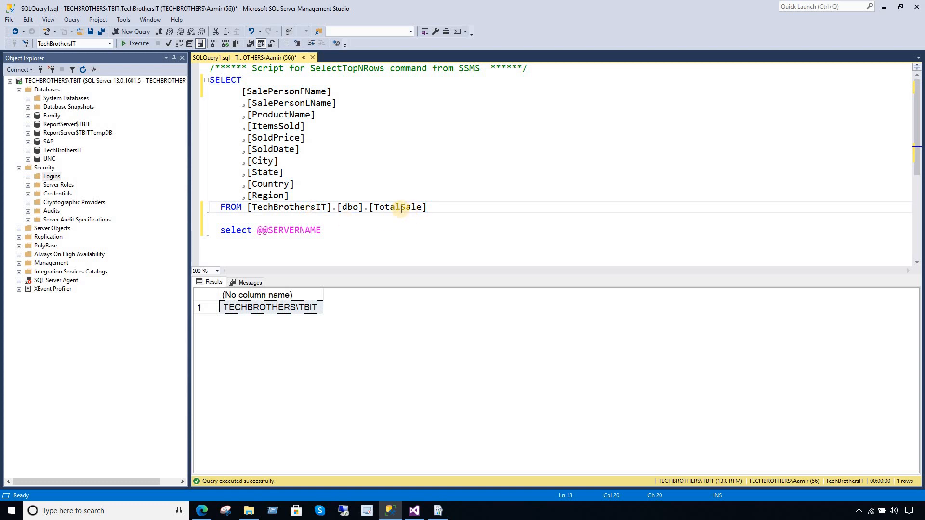
left_click(70, 151)
left_click(71, 152)
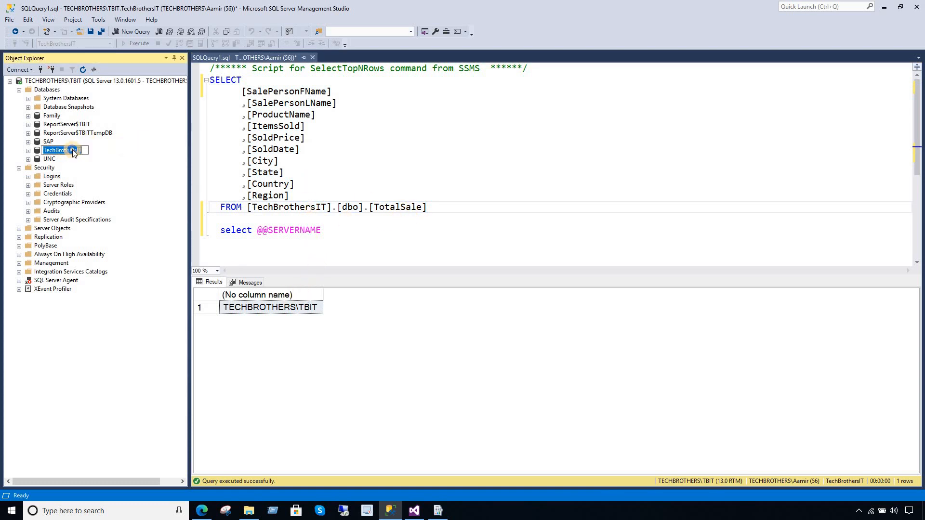
right_click(73, 152)
left_click(146, 181)
key("Escape")
left_click(202, 511)
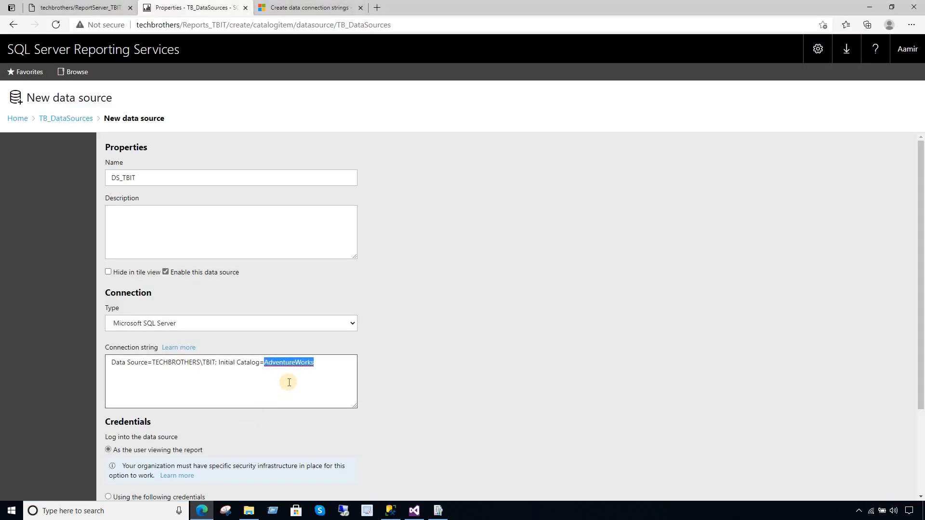
key("ctrl+v")
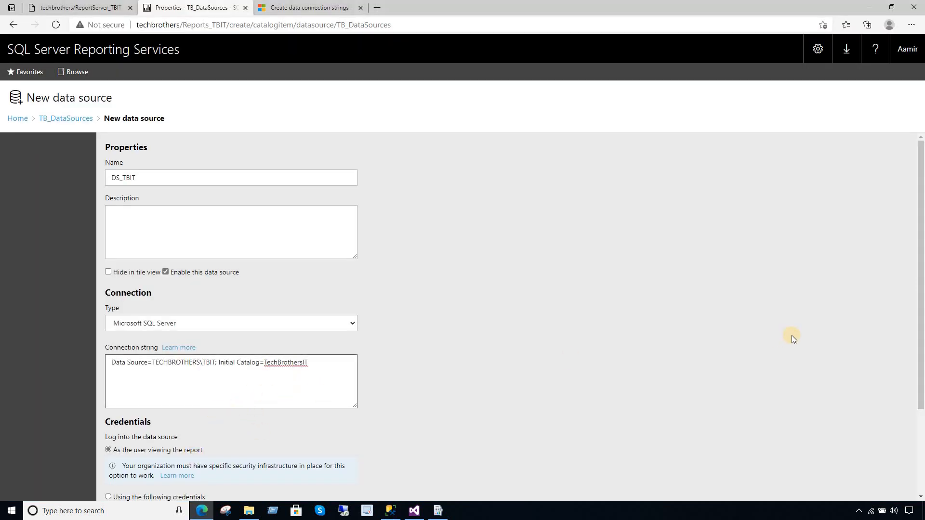
- Set DS_TBIT to use stored database user name and password credentials, entering the login and password
scroll(919, 262, "down", 3)
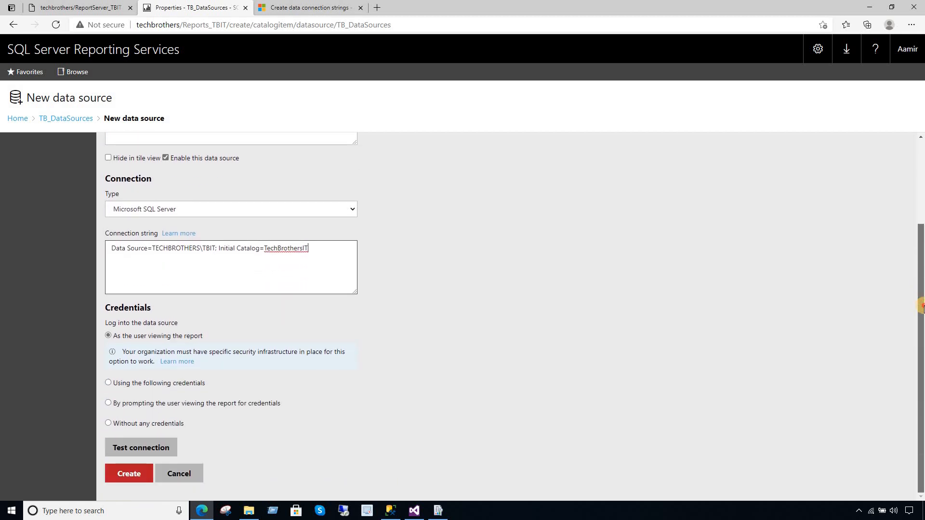
left_click(108, 383)
left_click(178, 384)
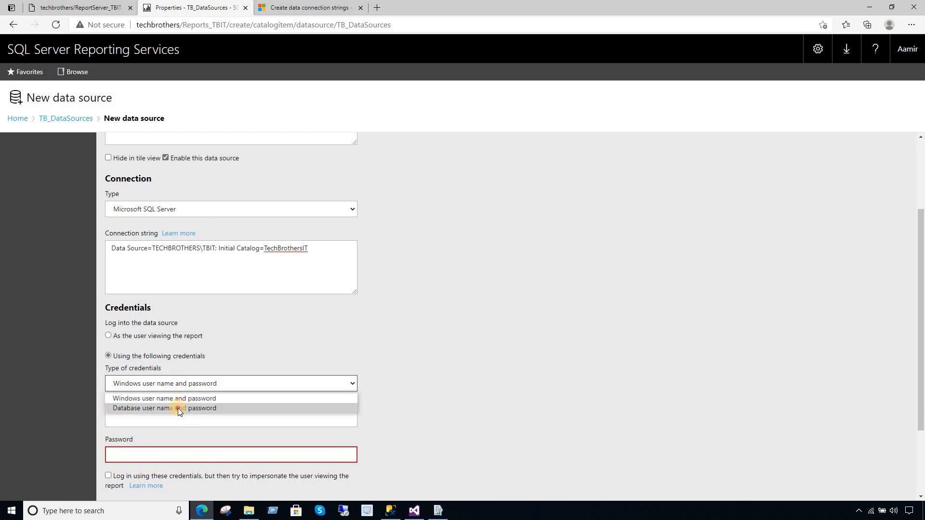
left_click(178, 408)
left_click(186, 414)
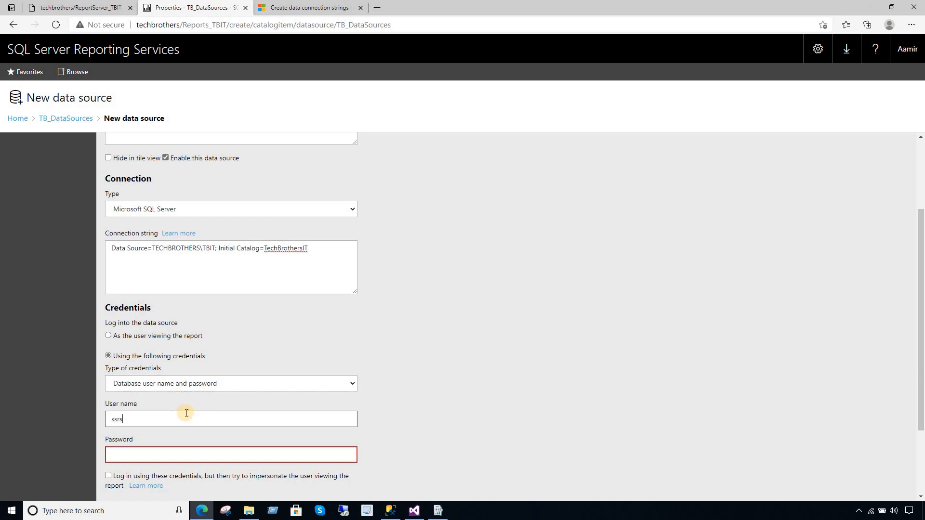
left_click(192, 456)
type("p")
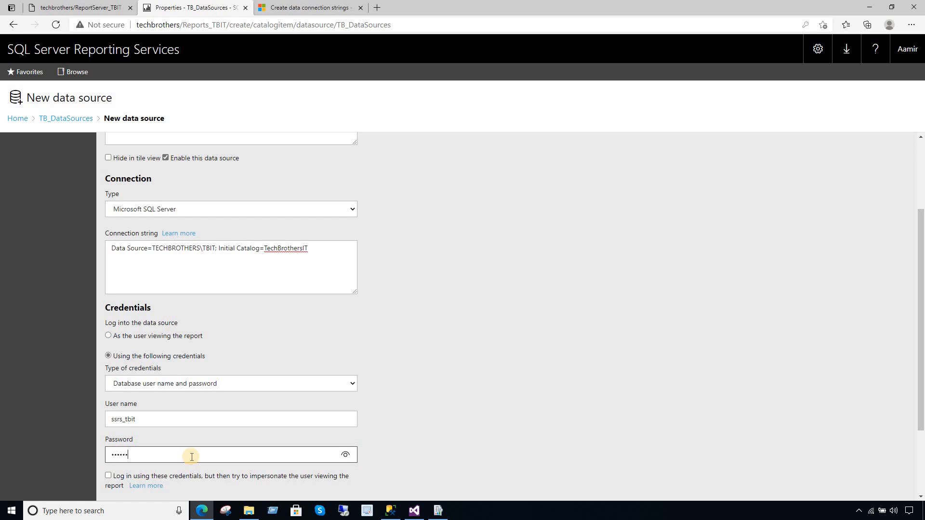
left_click_drag(920, 390, 920, 460)
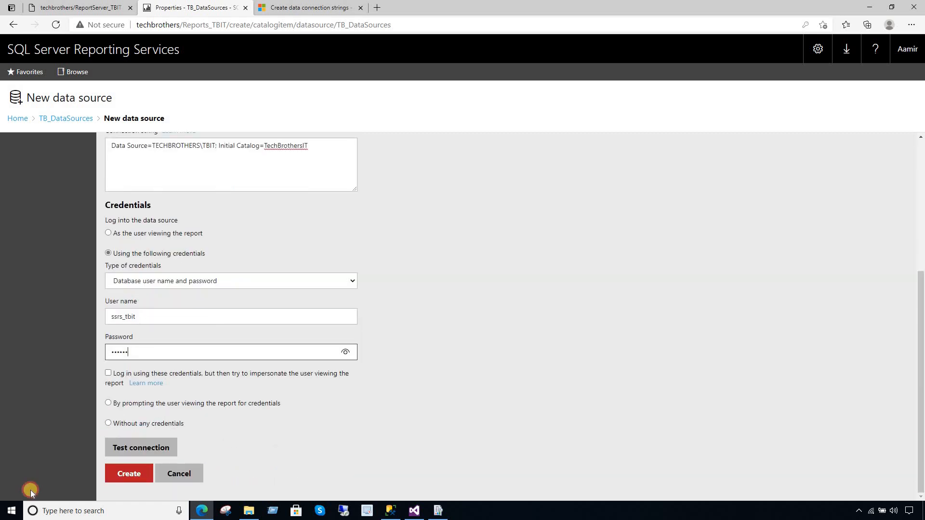
- Test the connection, create DS_TBIT, and return to the portal Home
left_click(148, 458)
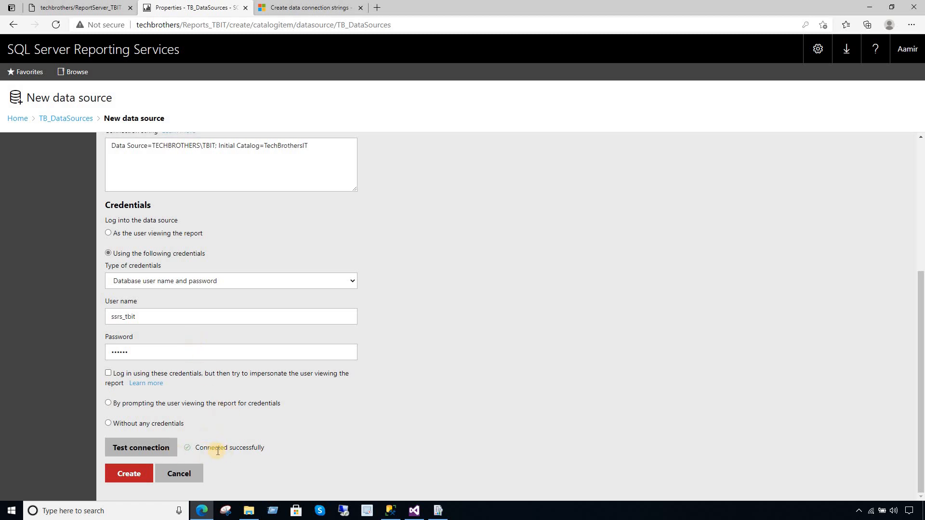
left_click(145, 473)
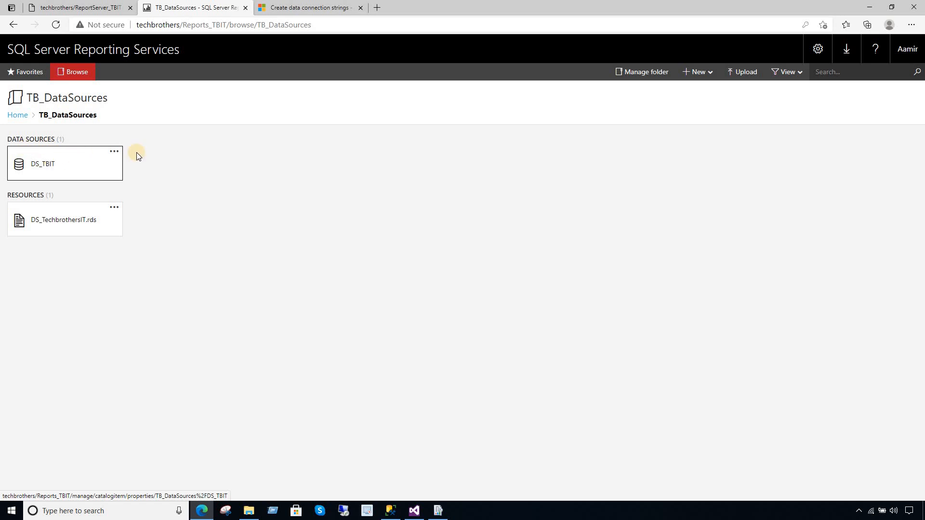
left_click(20, 116)
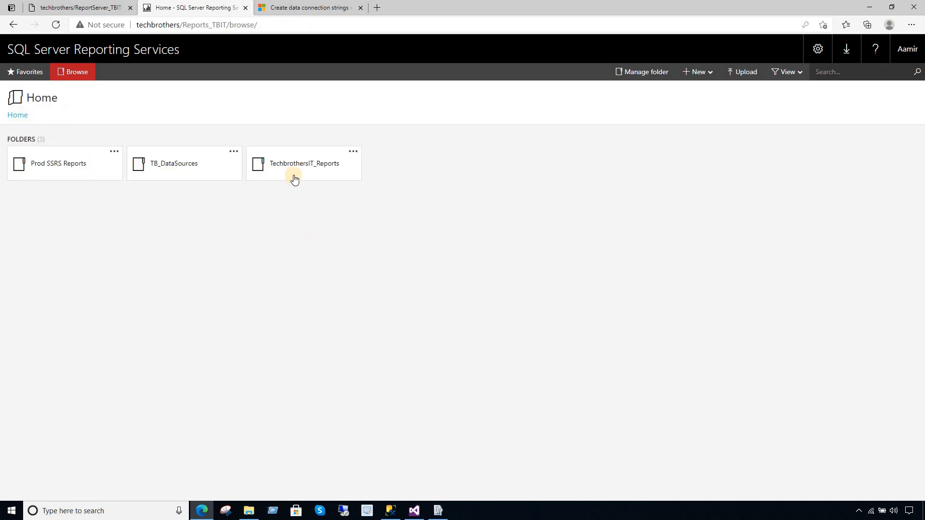
- Point SaleReport in Prod SSRS Reports to the shared data source /TB_DataSources/DS_TBIT and save
left_click(77, 169)
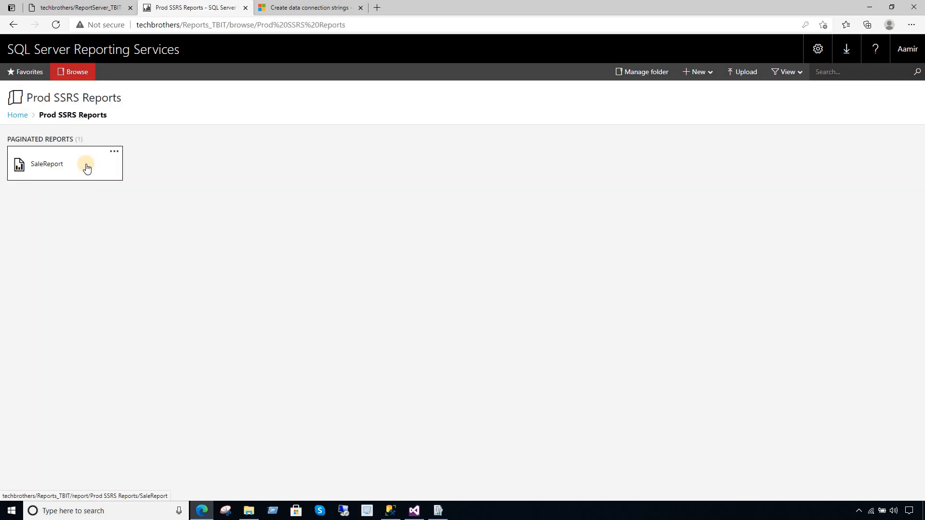
left_click(117, 152)
left_click(120, 137)
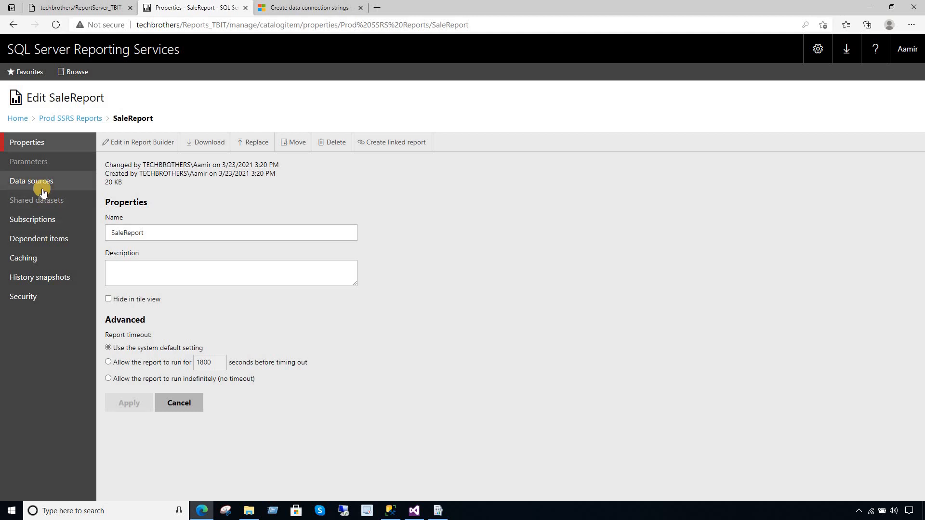
left_click(44, 187)
left_click(127, 221)
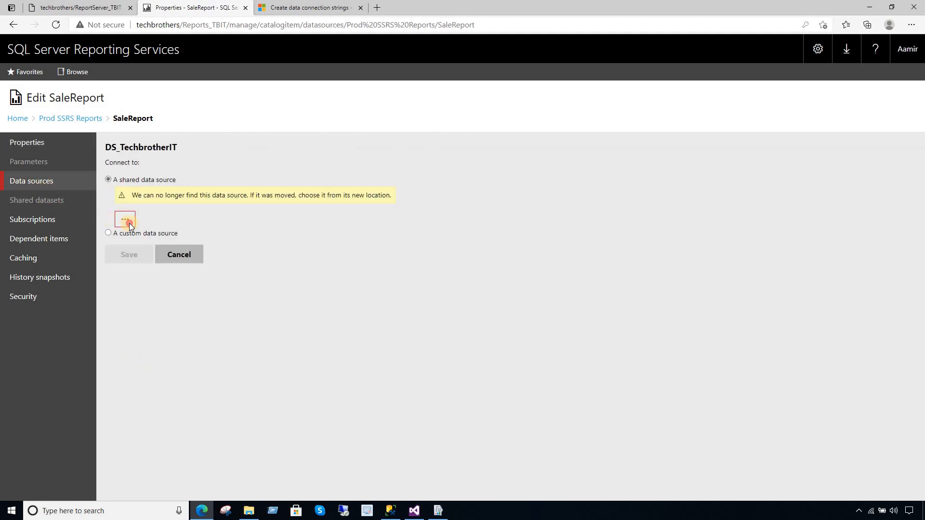
left_click(380, 193)
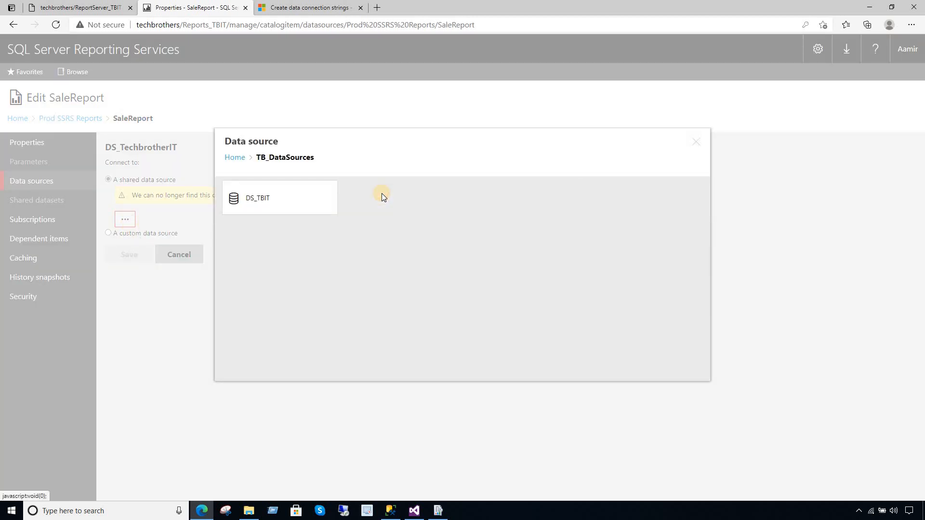
left_click(259, 200)
left_click(274, 202)
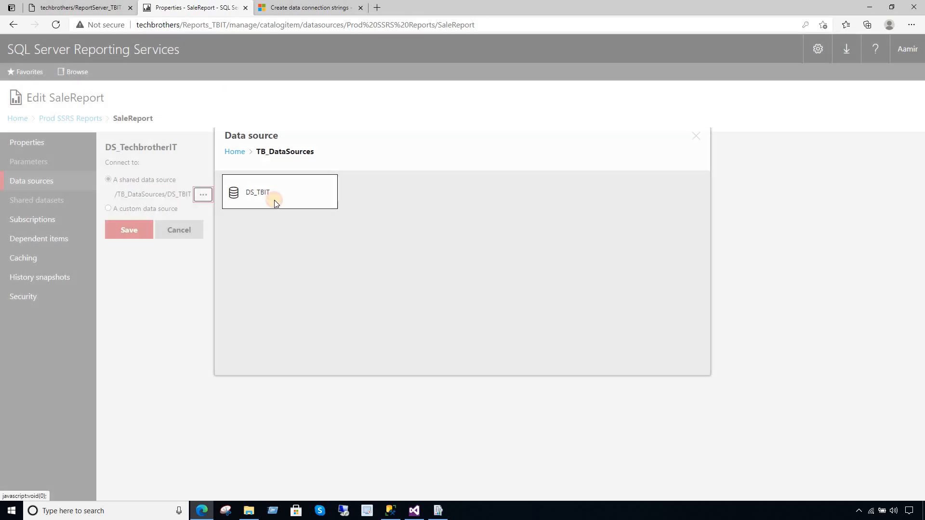
left_click(124, 232)
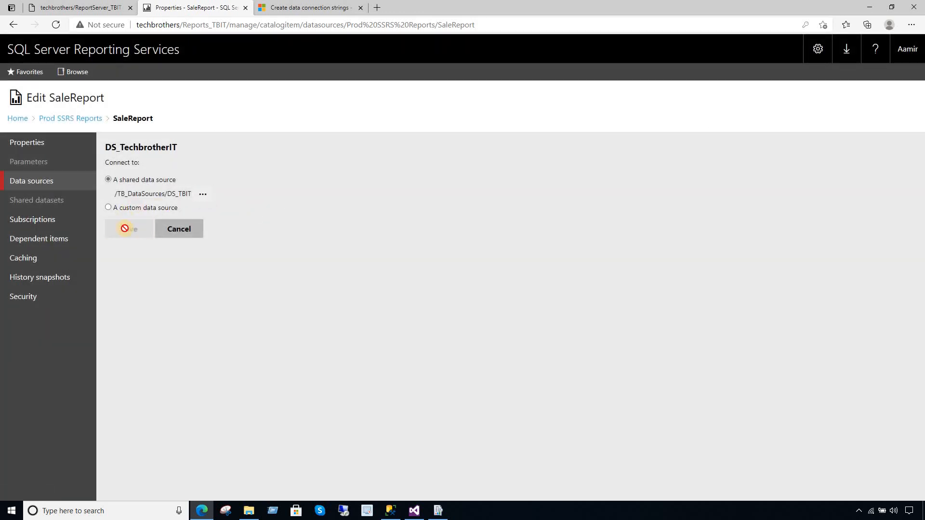
- Run SaleReport to view its salesperson data, then go back Home
left_click(62, 118)
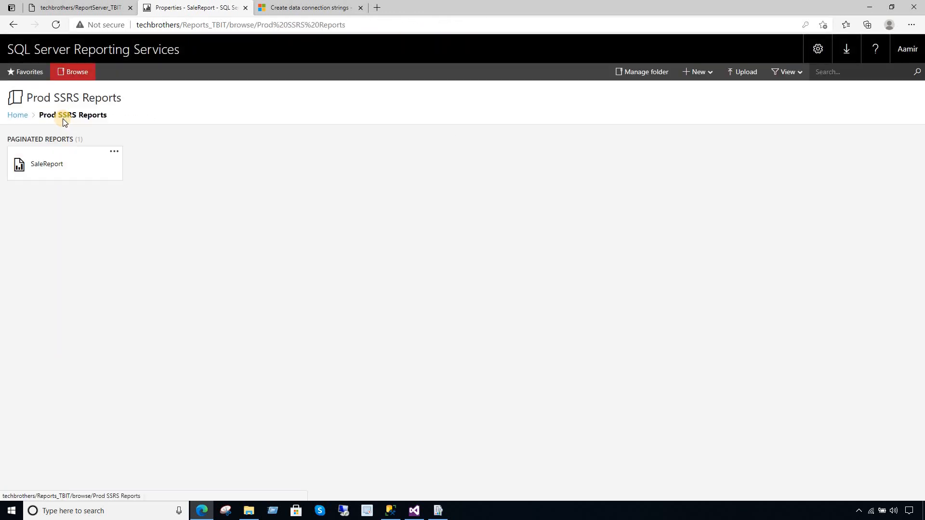
left_click(64, 164)
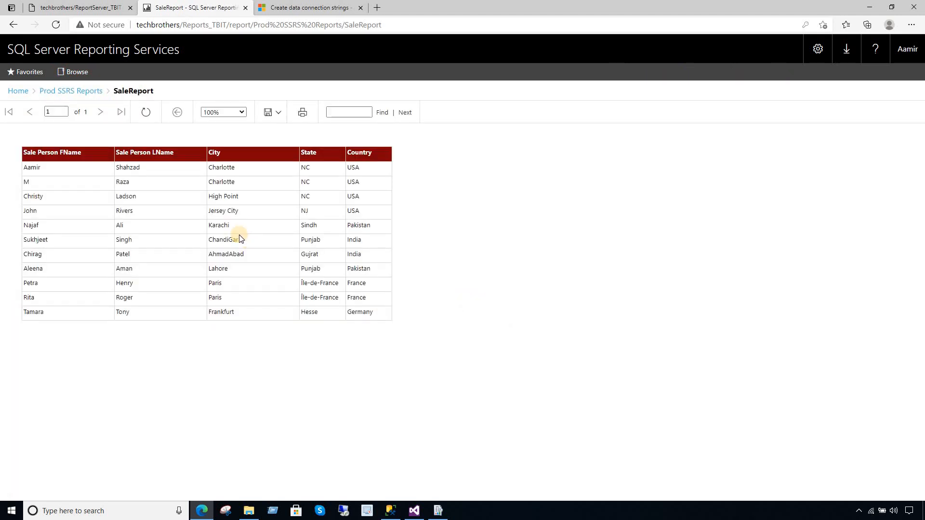
left_click(17, 92)
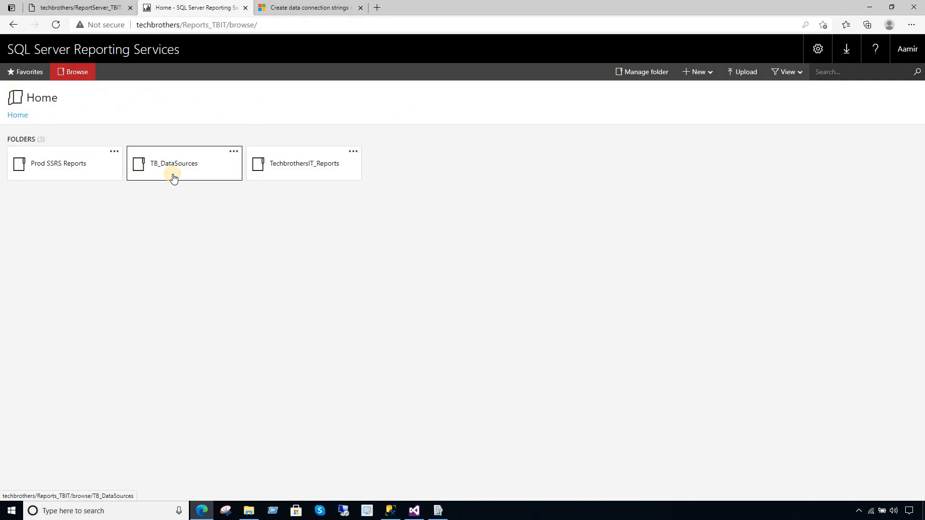
- Rename the DS_TechbrothersIT.rds resource in TB_DataSources to DS_TechbrothersIT
left_click(177, 173)
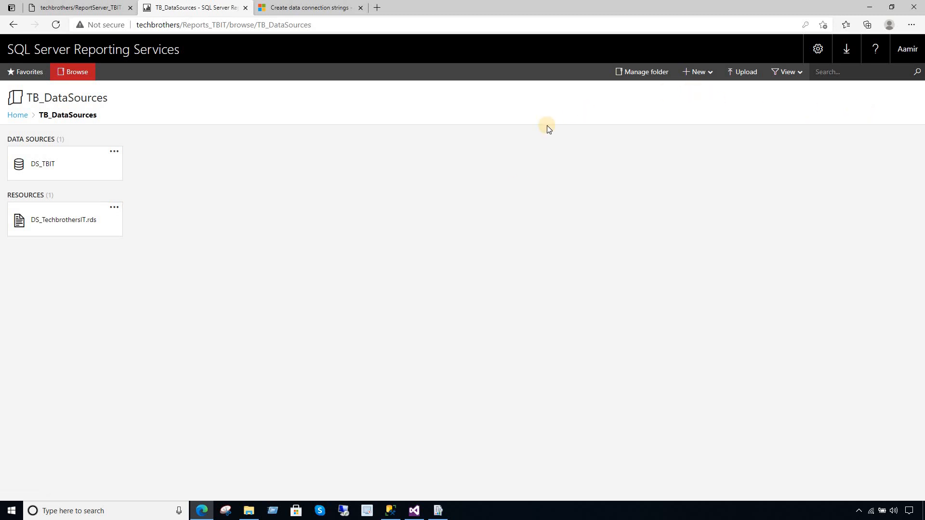
left_click(798, 74)
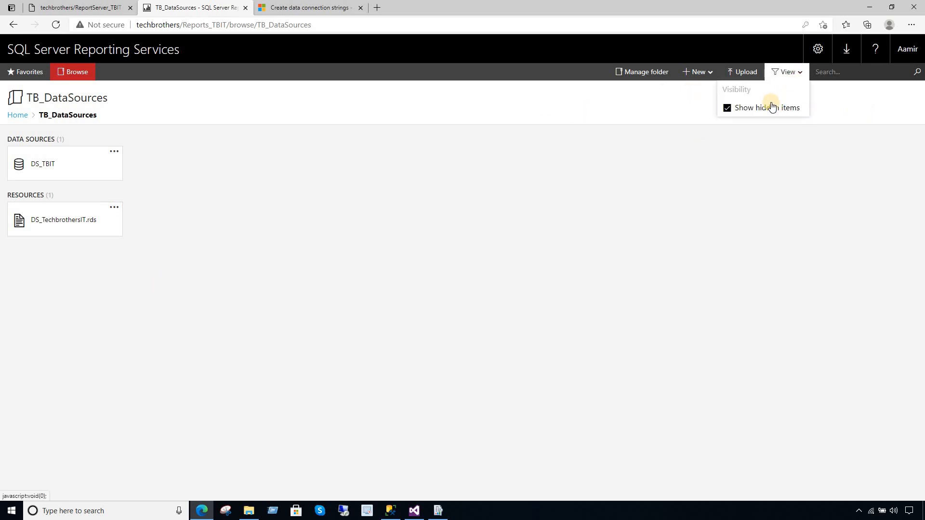
left_click(347, 190)
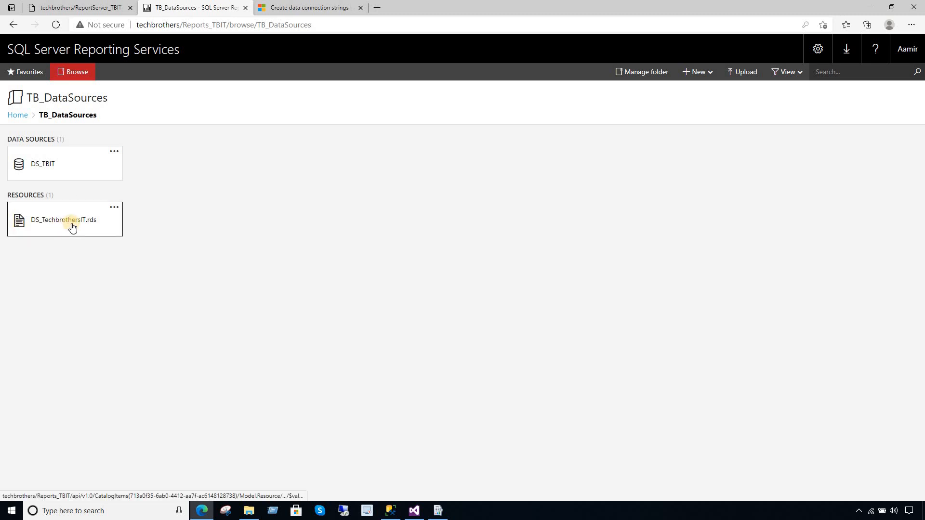
left_click(114, 207)
left_click(121, 189)
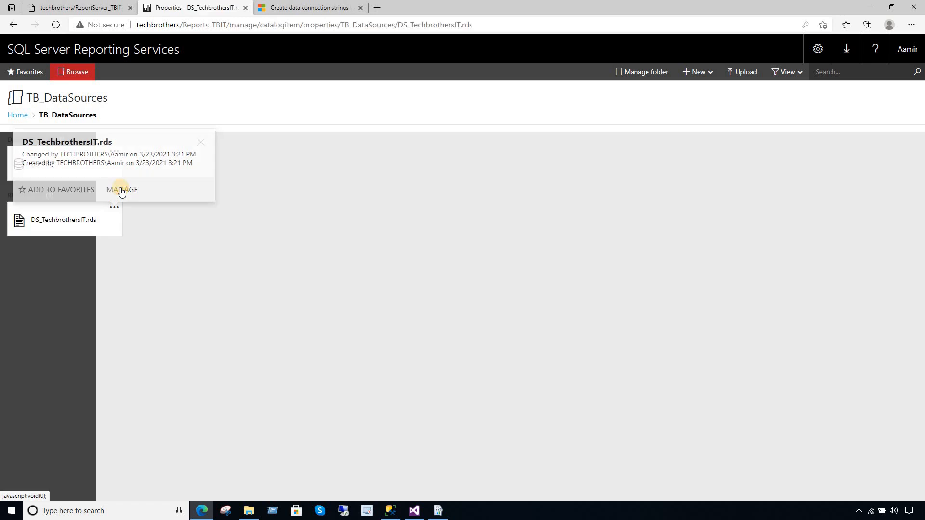
left_click(193, 240)
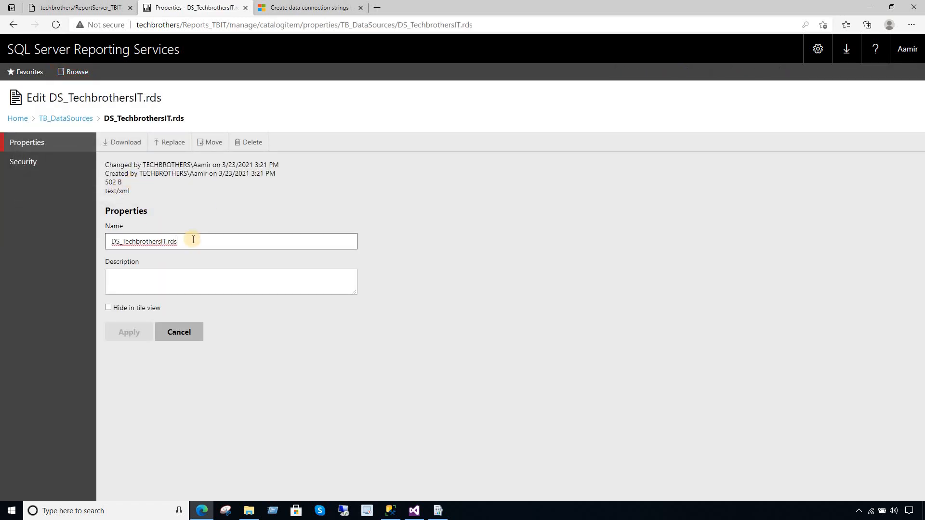
key("BackSpace")
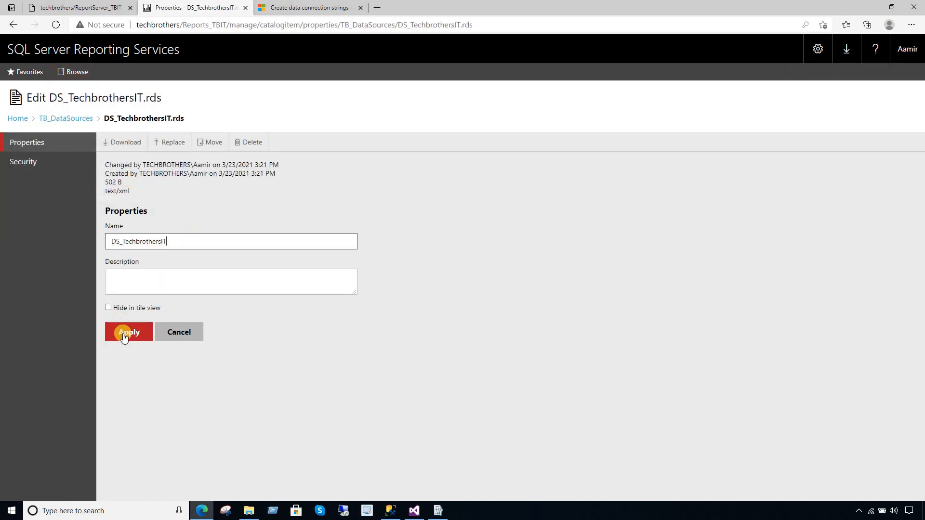
left_click(124, 336)
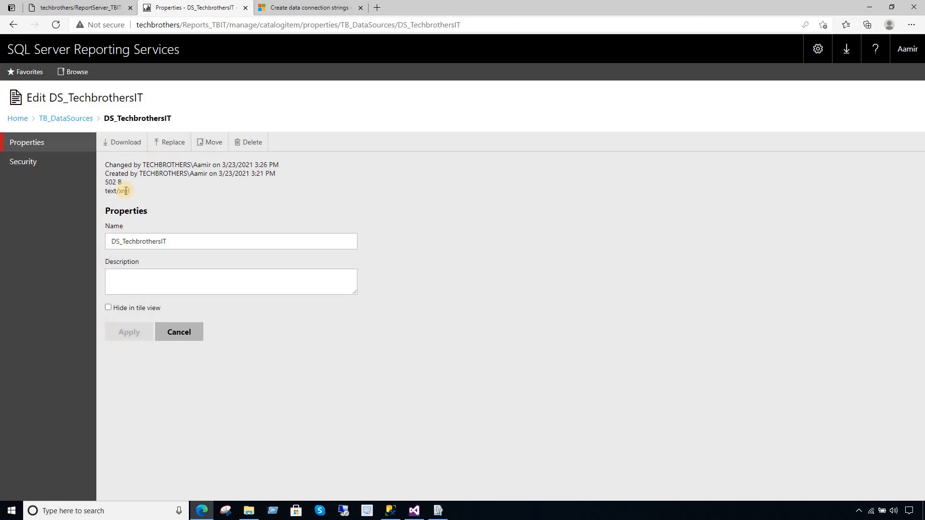
- Check the resource's security settings, then view DS_TechbrothersIT's XML content
left_click(24, 163)
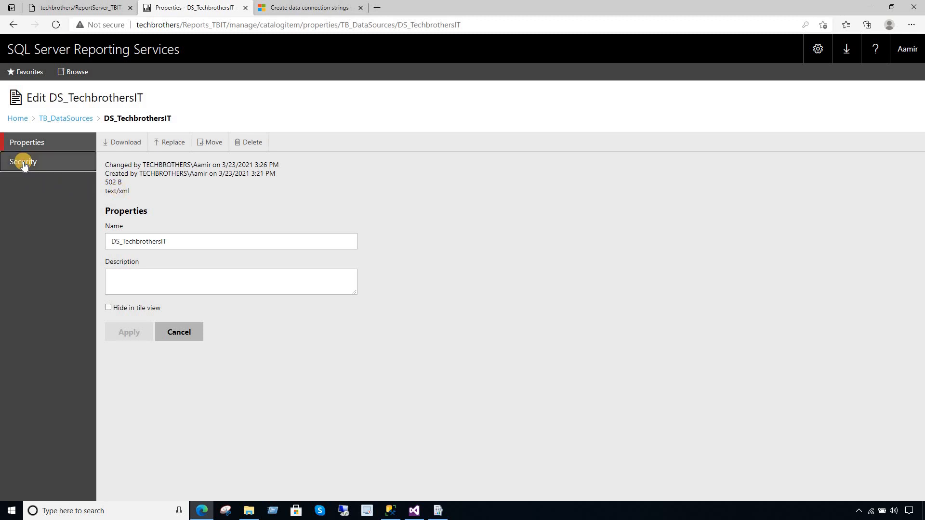
left_click(65, 119)
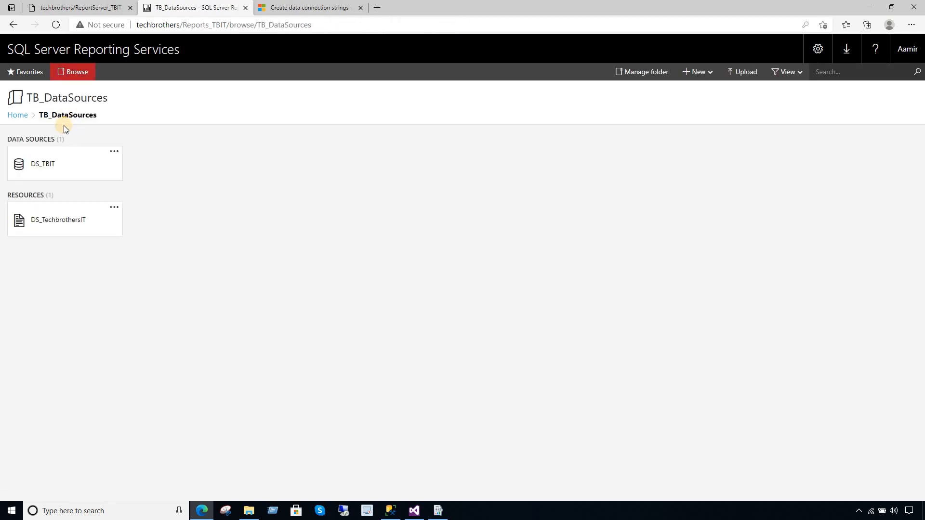
left_click(59, 221)
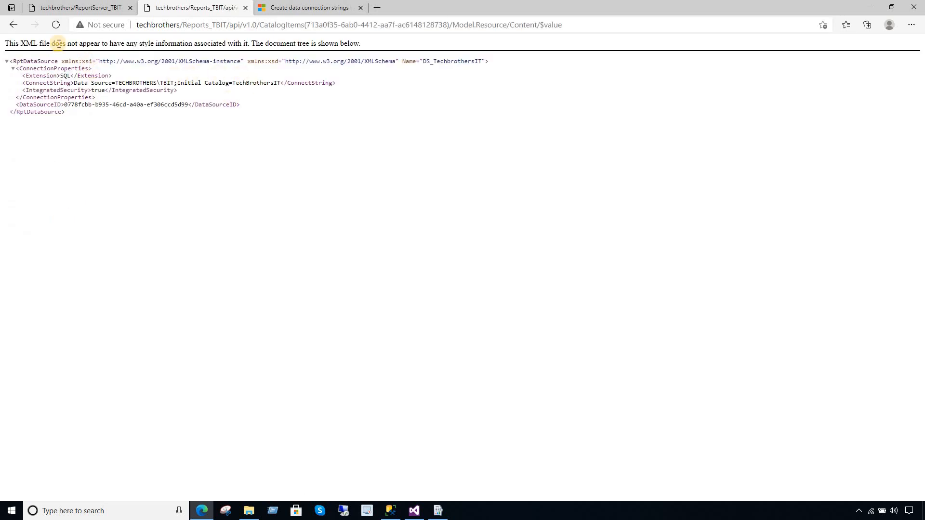
- Review DS_TBIT's properties, reopen DS_TechbrothersIT's XML, then go back to TB_DataSources
left_click(11, 25)
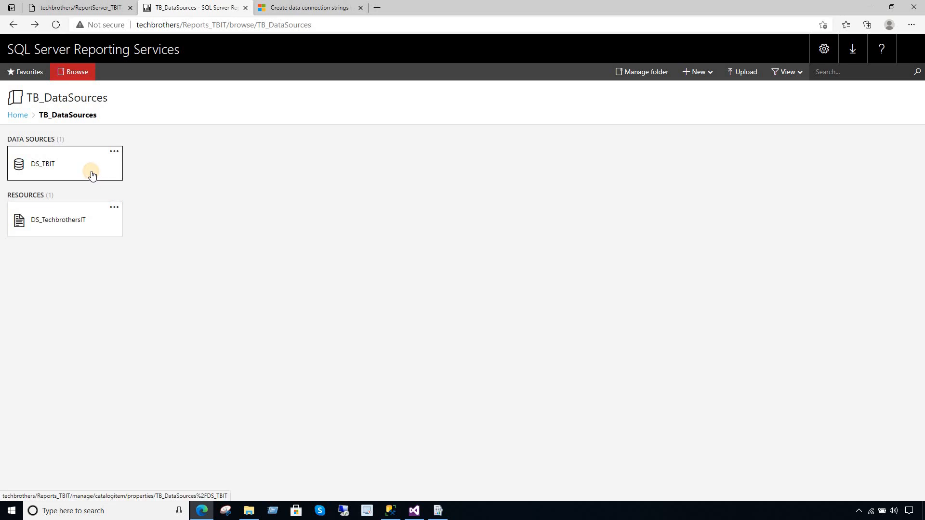
left_click(93, 175)
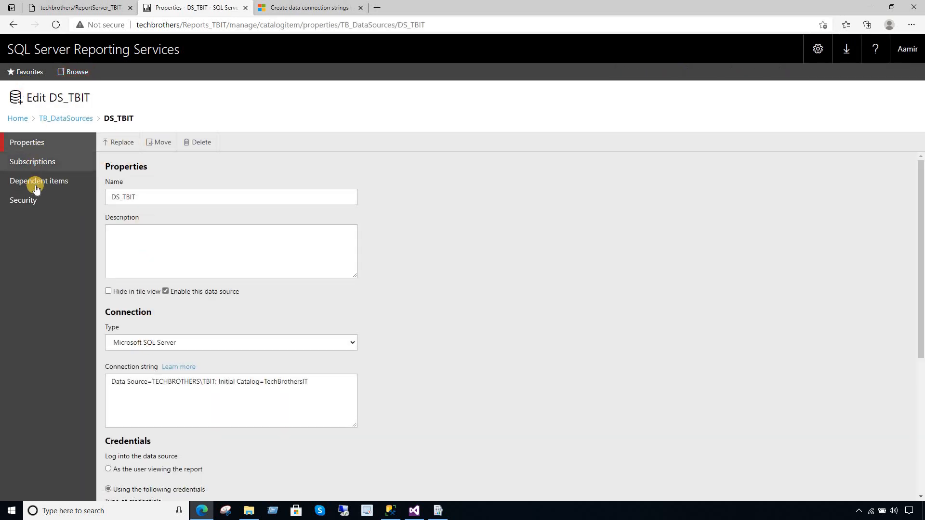
left_click(54, 120)
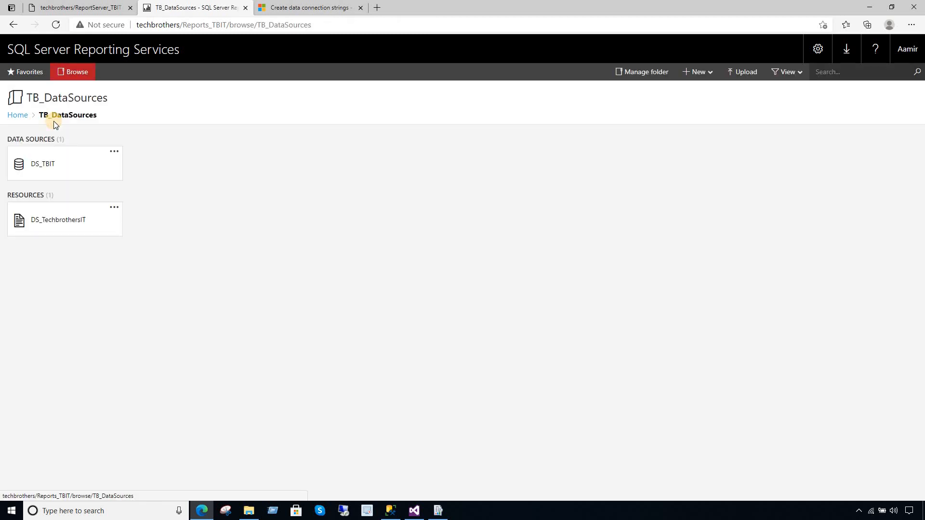
left_click(114, 209)
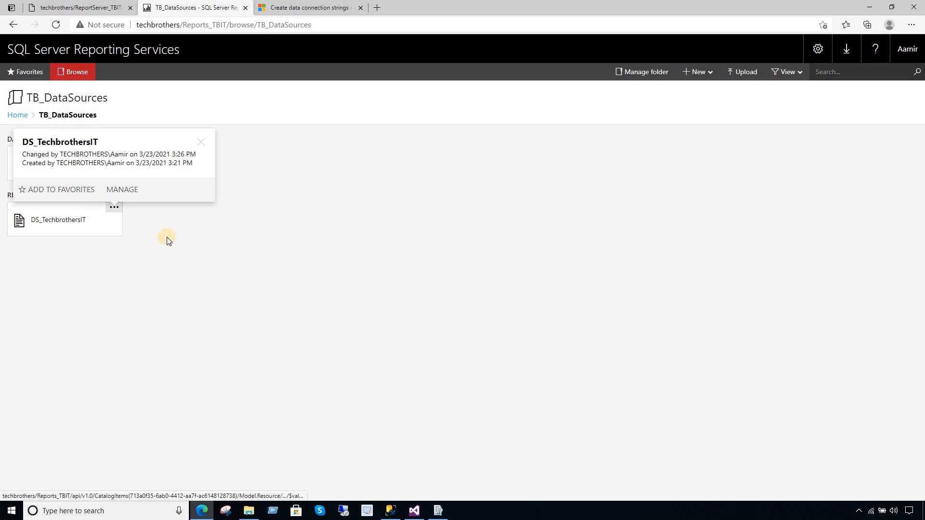
left_click(142, 232)
left_click(96, 228)
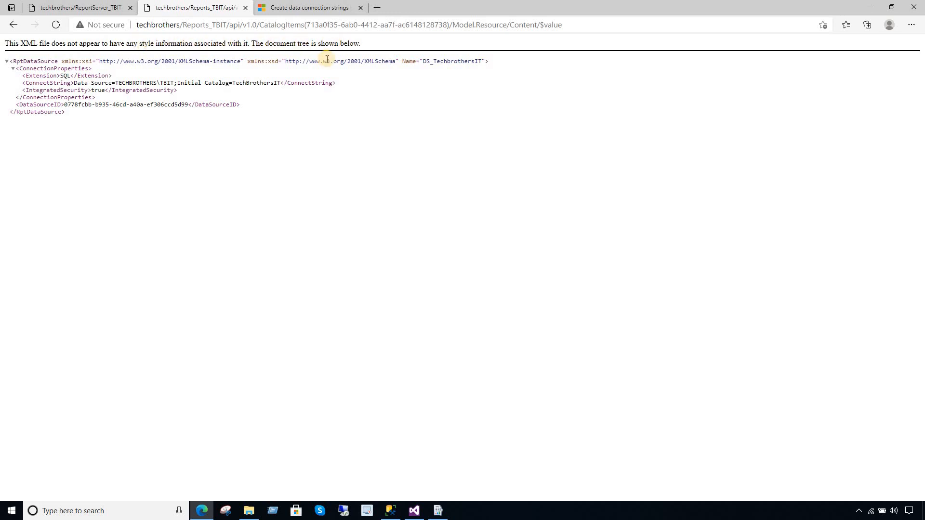
left_click(16, 29)
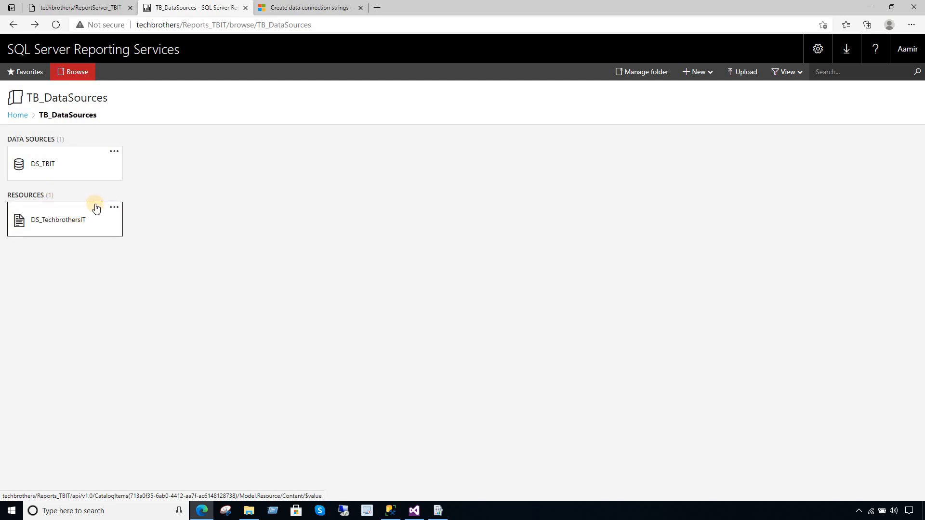
- Inspect DS_TBIT's properties page, selecting its name DS_TBIT
left_click(58, 165)
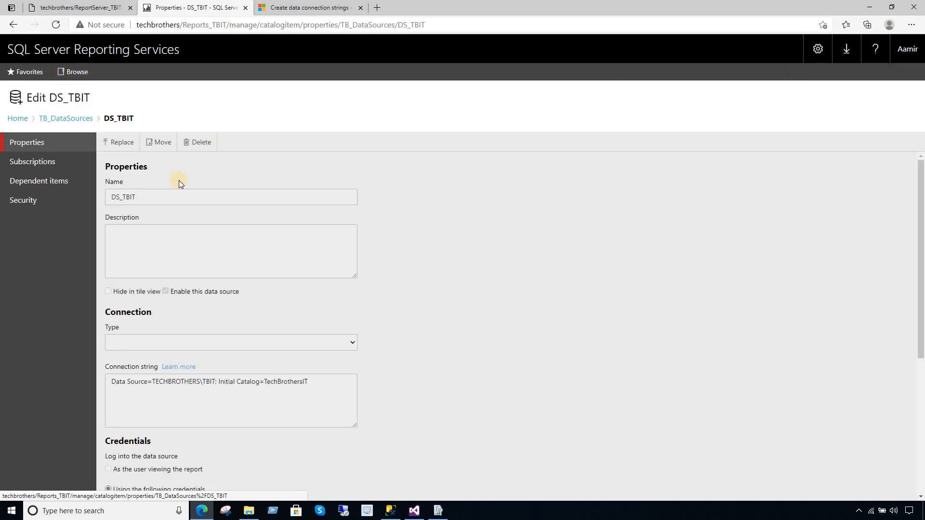
left_click(149, 201)
left_click_drag(162, 197, 93, 197)
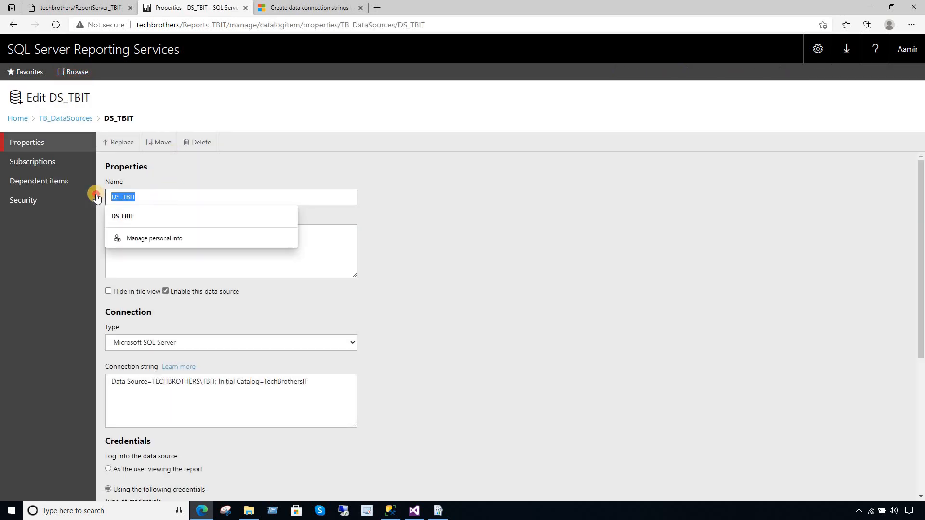
left_click(415, 284)
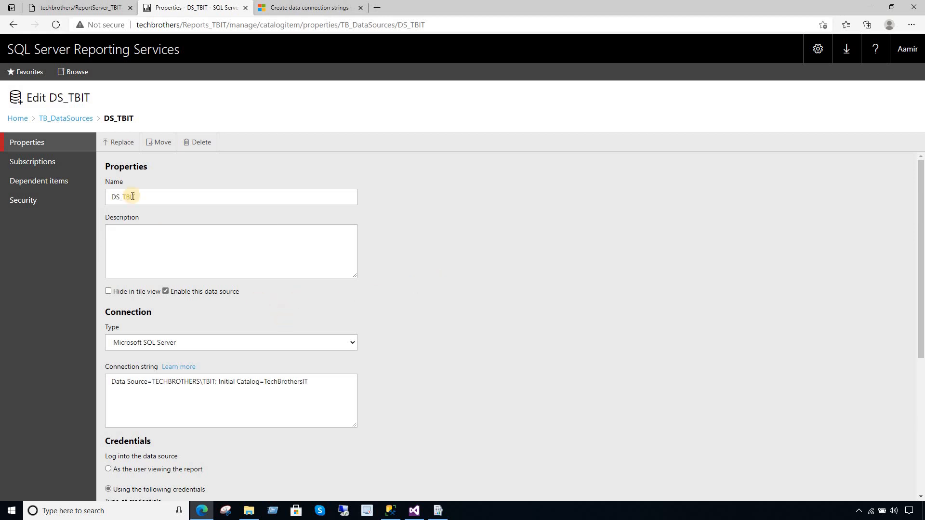
left_click_drag(145, 196, 92, 197)
left_click(449, 314)
scroll(504, 307, "down", 3)
scroll(502, 300, "up", 3)
- Confirm SaleReport's data source is /TB_DataSources/DS_TBIT, closing the picker unchanged, and return Home
left_click(17, 118)
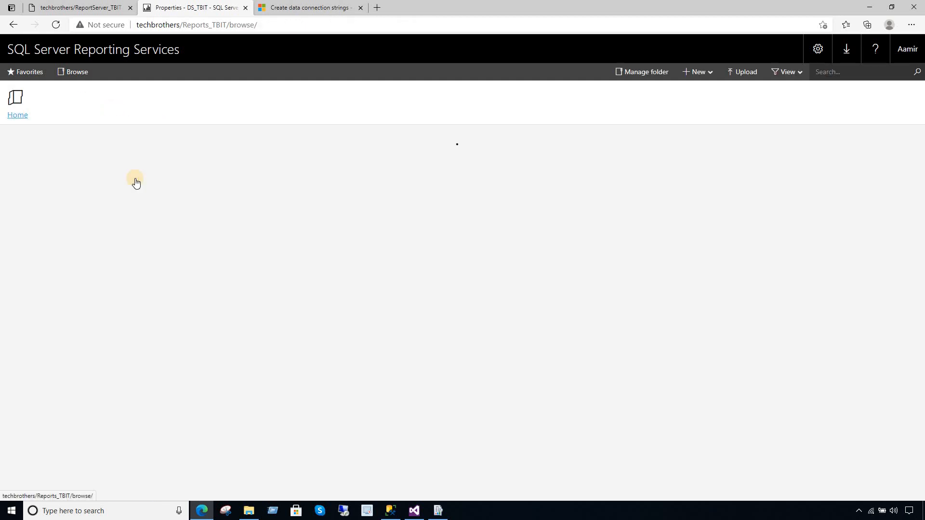
left_click(60, 174)
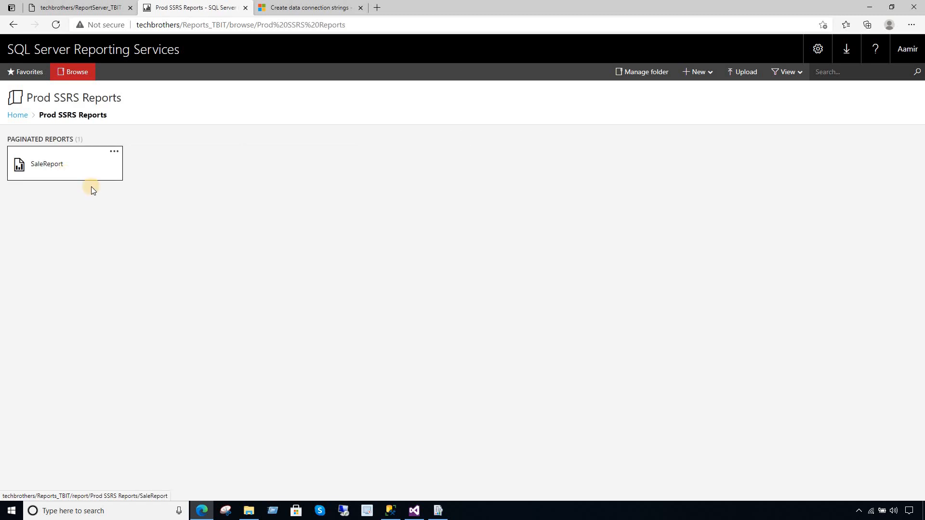
left_click(114, 151)
left_click(122, 137)
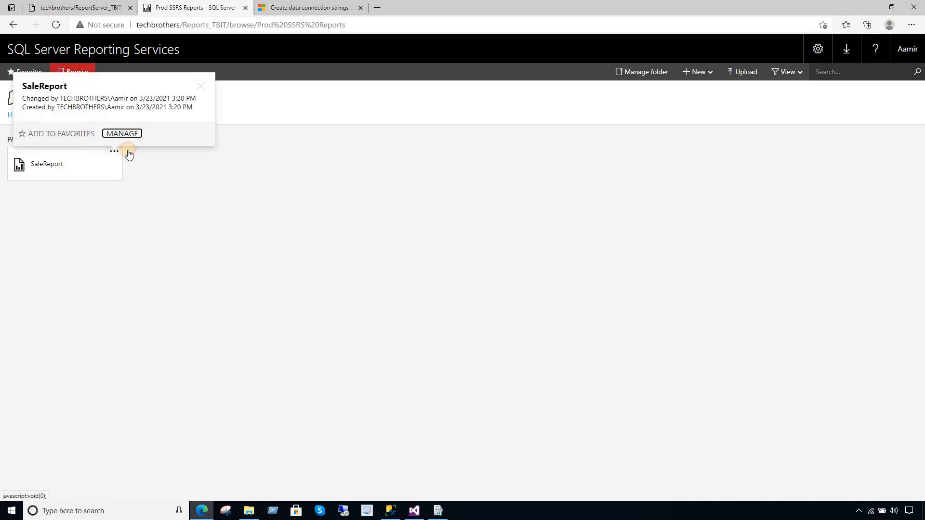
left_click(46, 185)
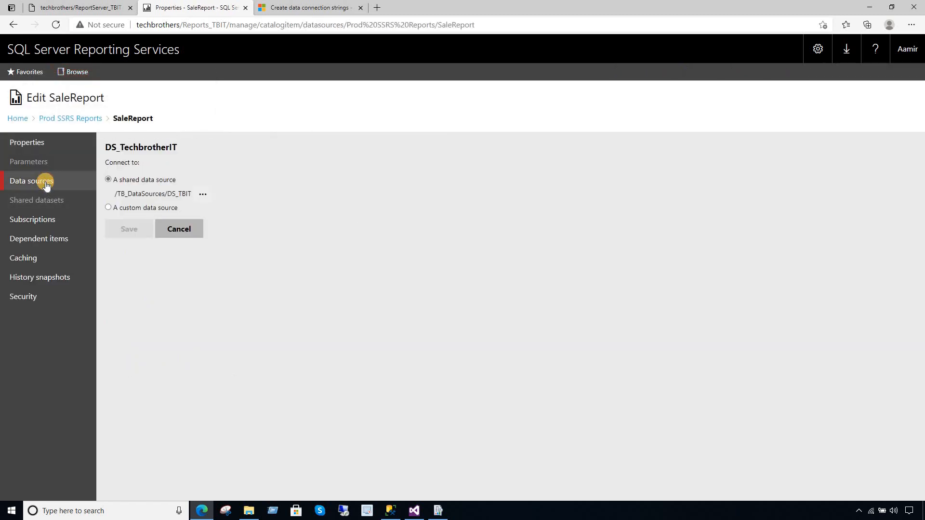
left_click(206, 194)
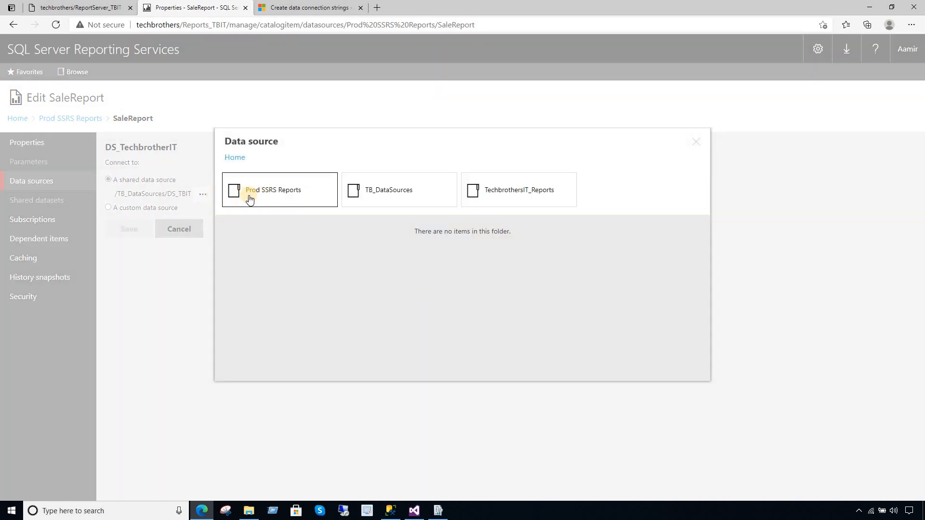
left_click(375, 199)
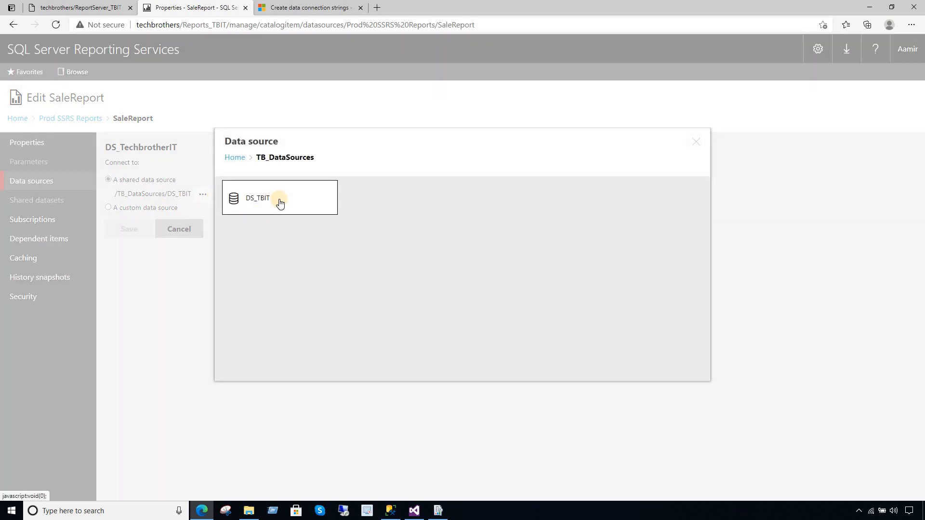
left_click(696, 142)
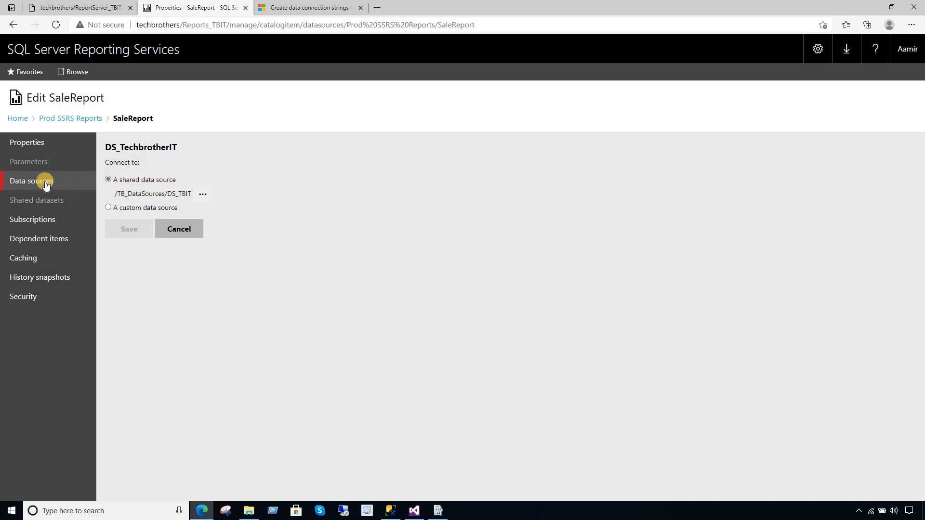
left_click(17, 119)
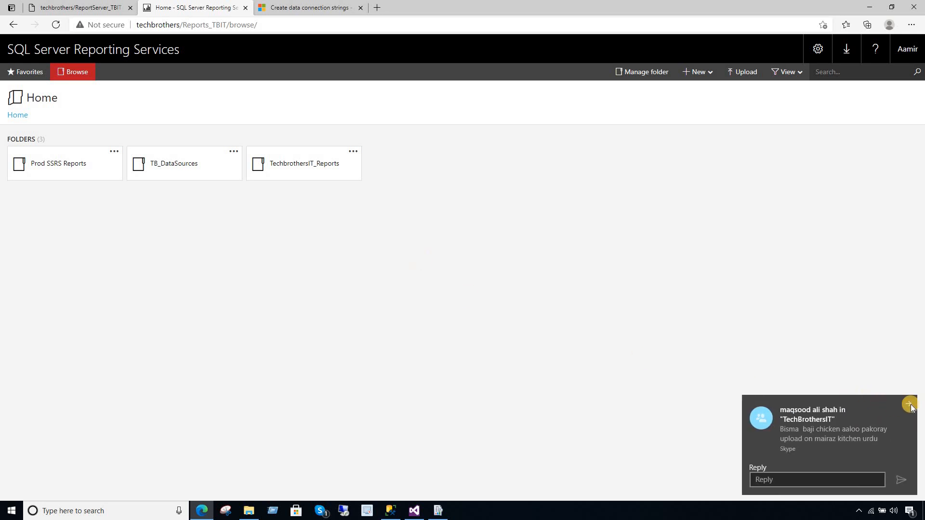
left_click(909, 405)
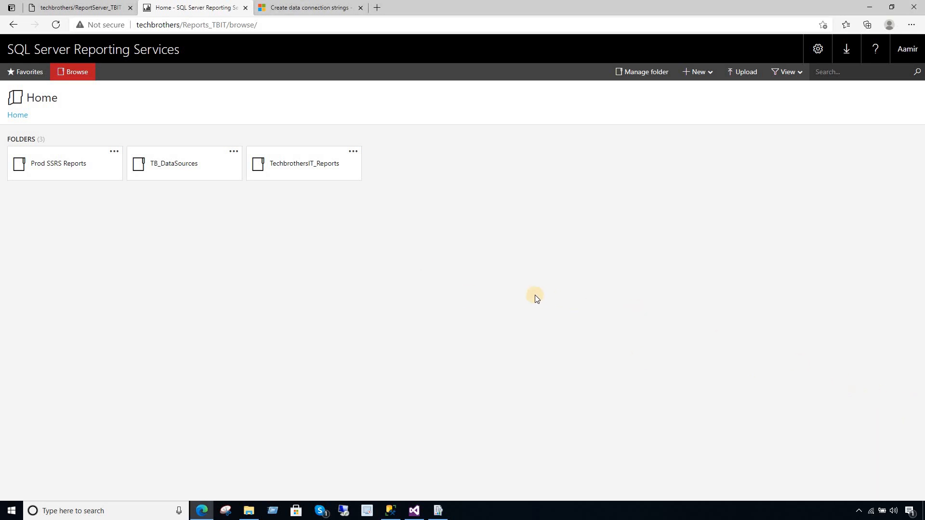